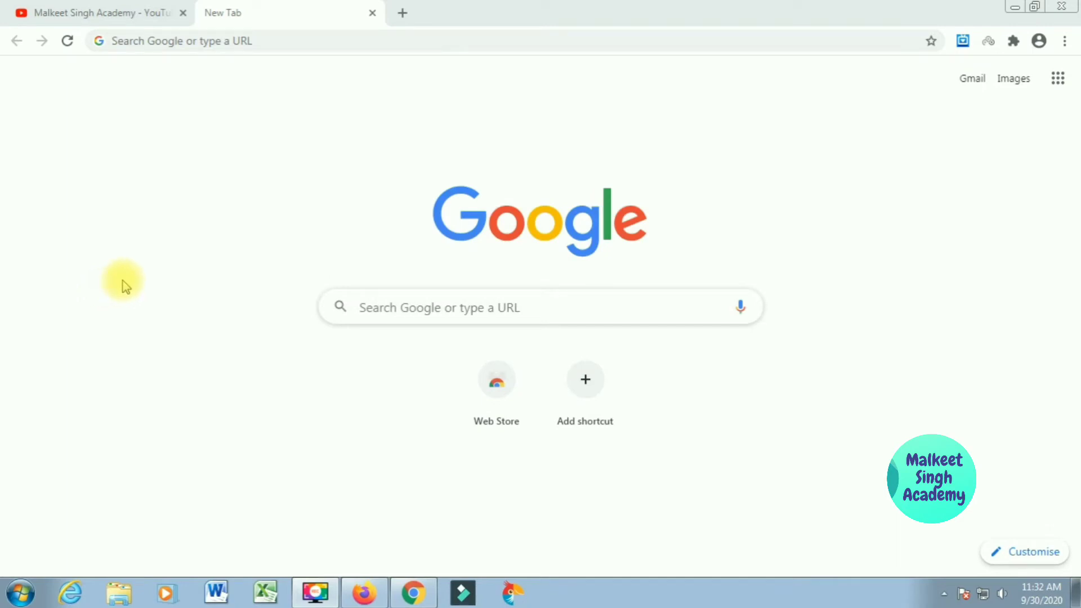
left_click(105, 13)
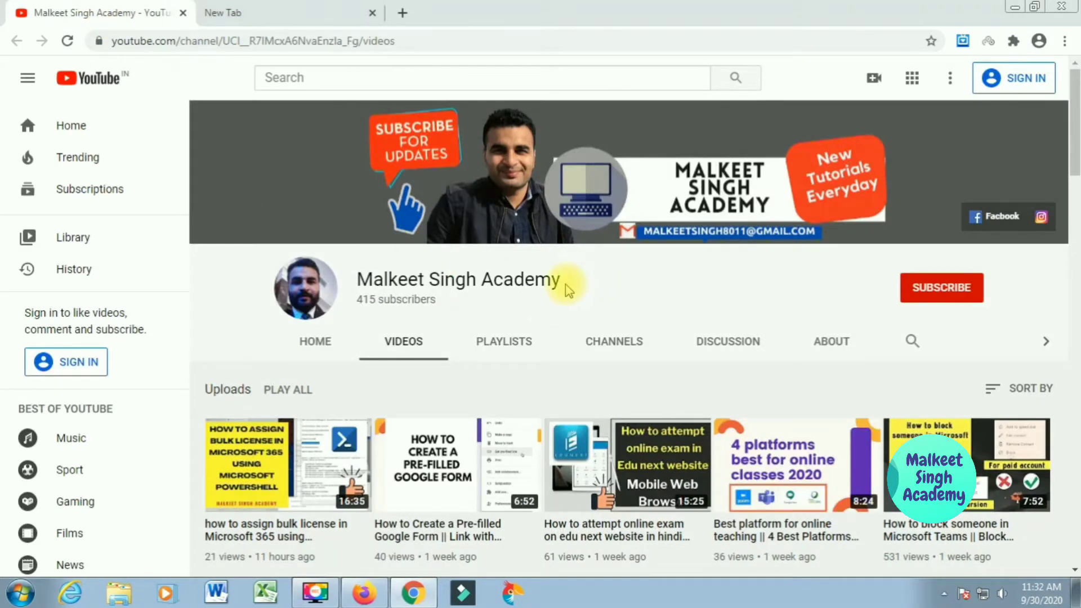
left_click_drag(569, 282, 355, 281)
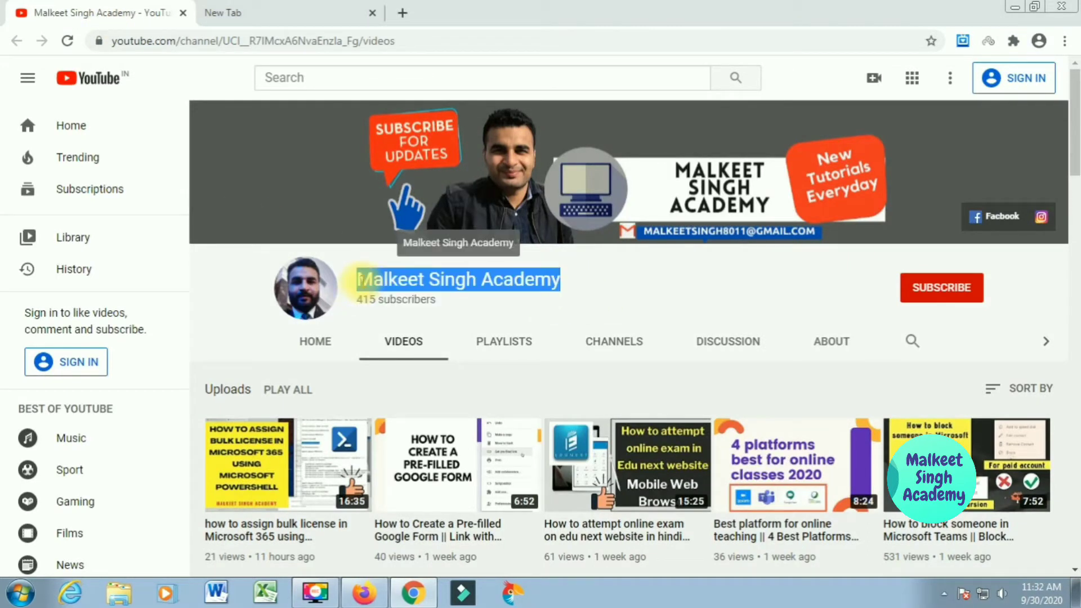
left_click(631, 281)
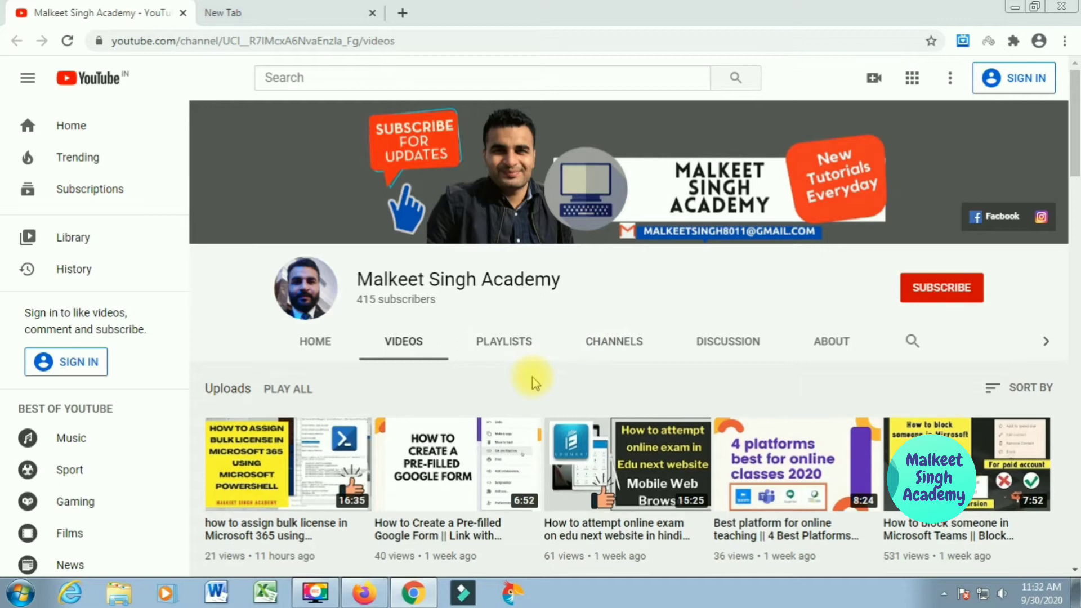
scroll(532, 377, "down", 5)
scroll(532, 377, "down", 5)
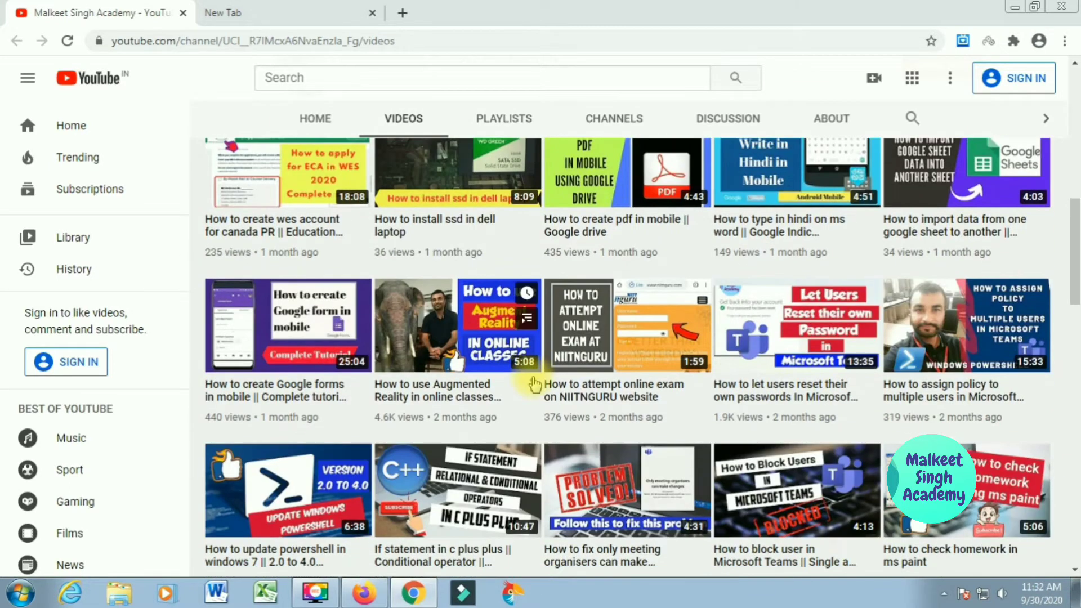
scroll(534, 384, "down", 1)
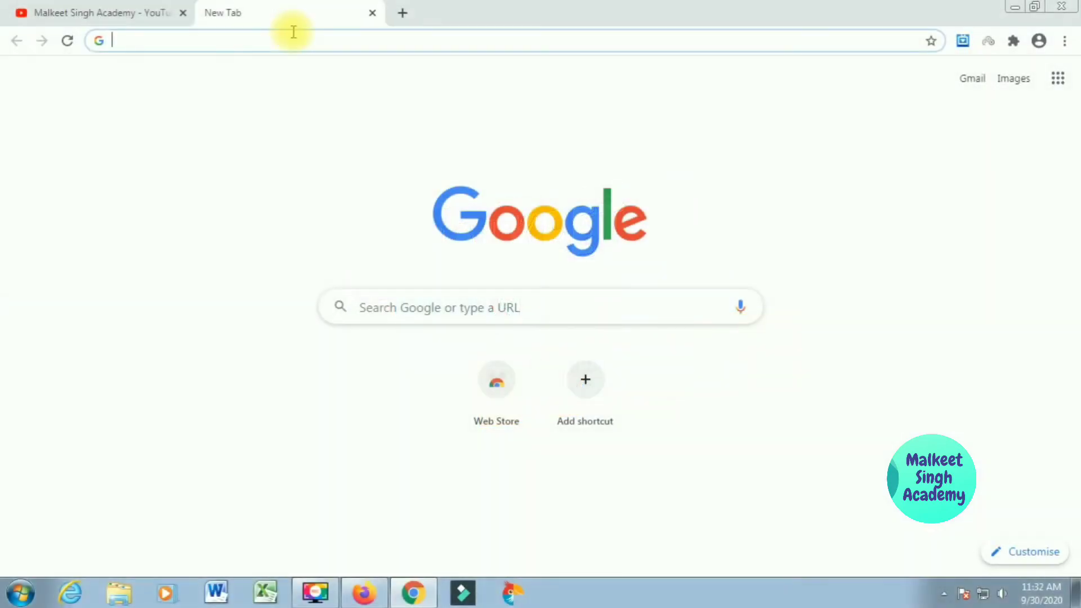
Rerun the 'microsoft office 365 all products' search from history and open the Compare All Microsoft 365 Plans result
left_click(297, 38)
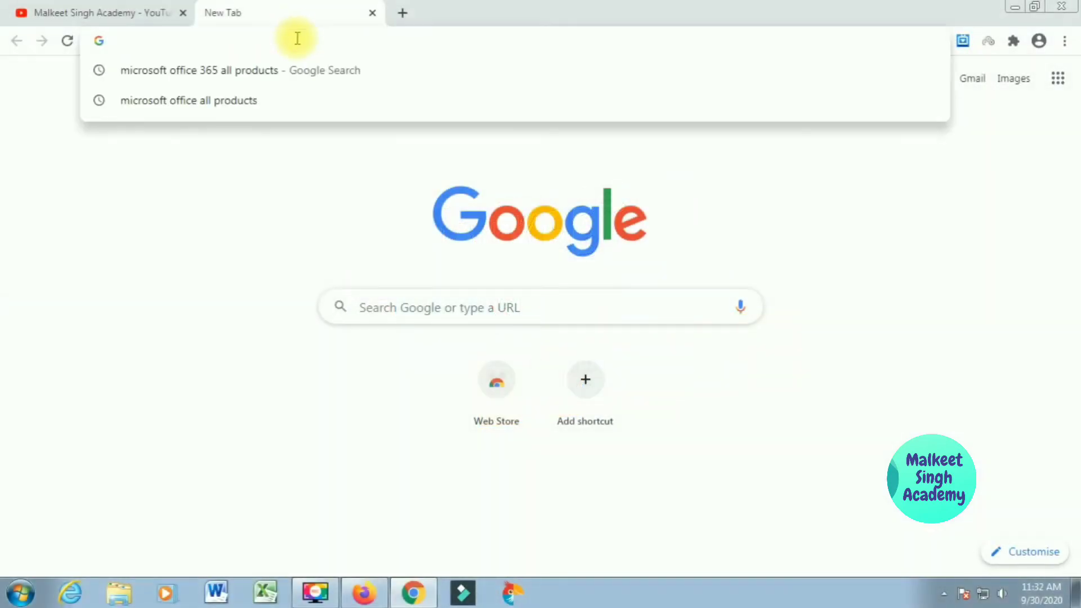
left_click(287, 71)
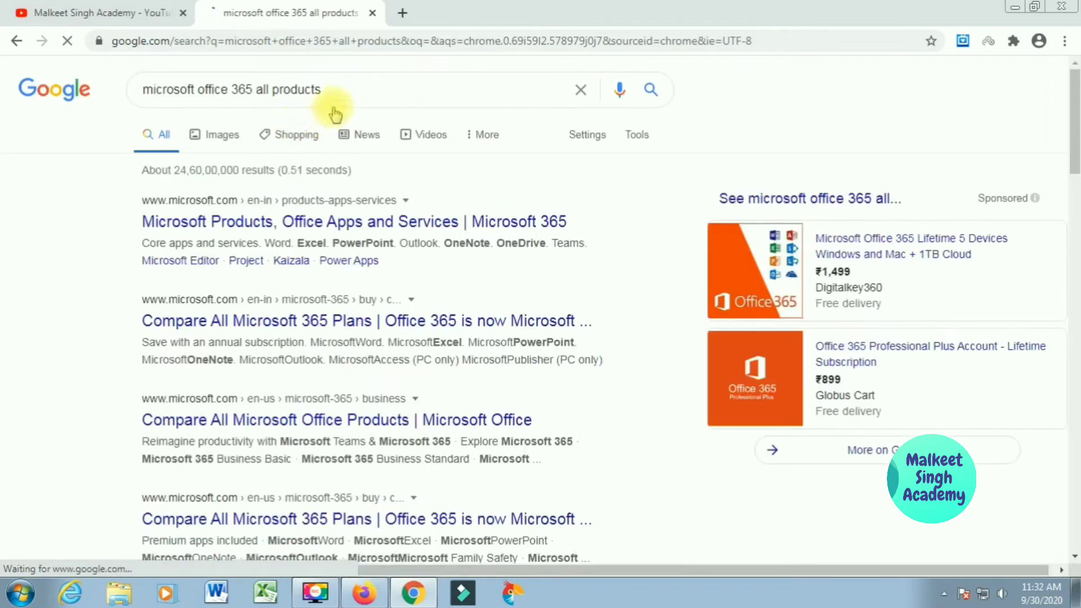
left_click_drag(340, 90, 150, 88)
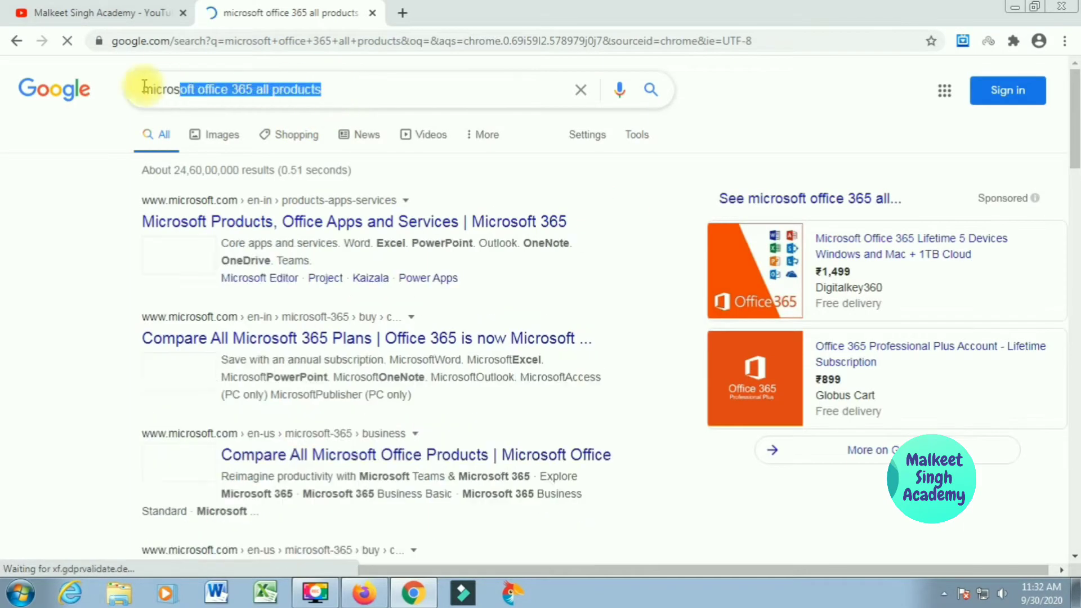
left_click(386, 100)
left_click(56, 288)
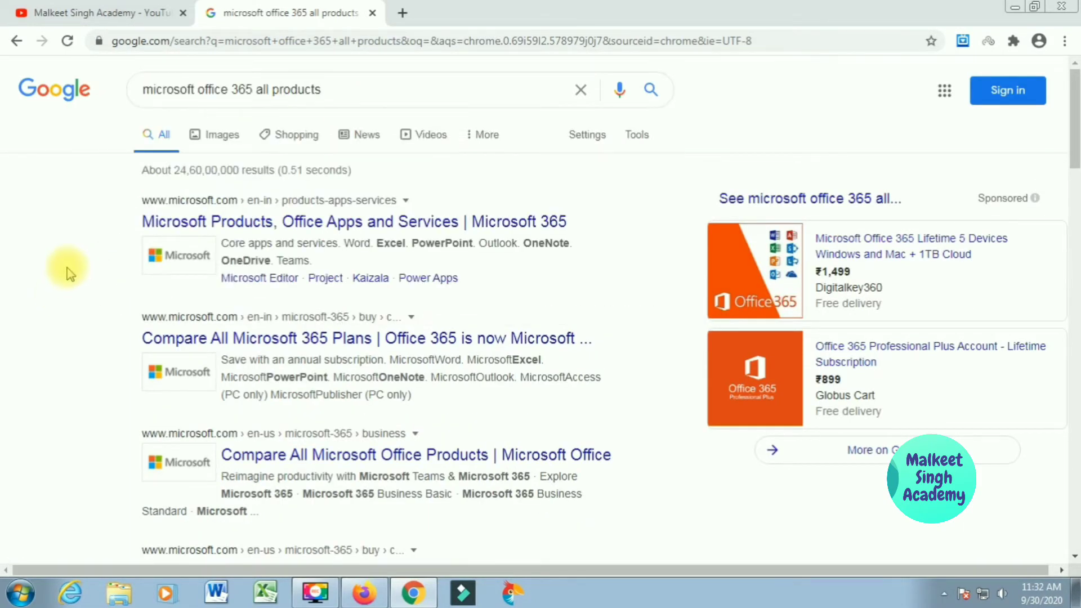
scroll(68, 273, "down", 1)
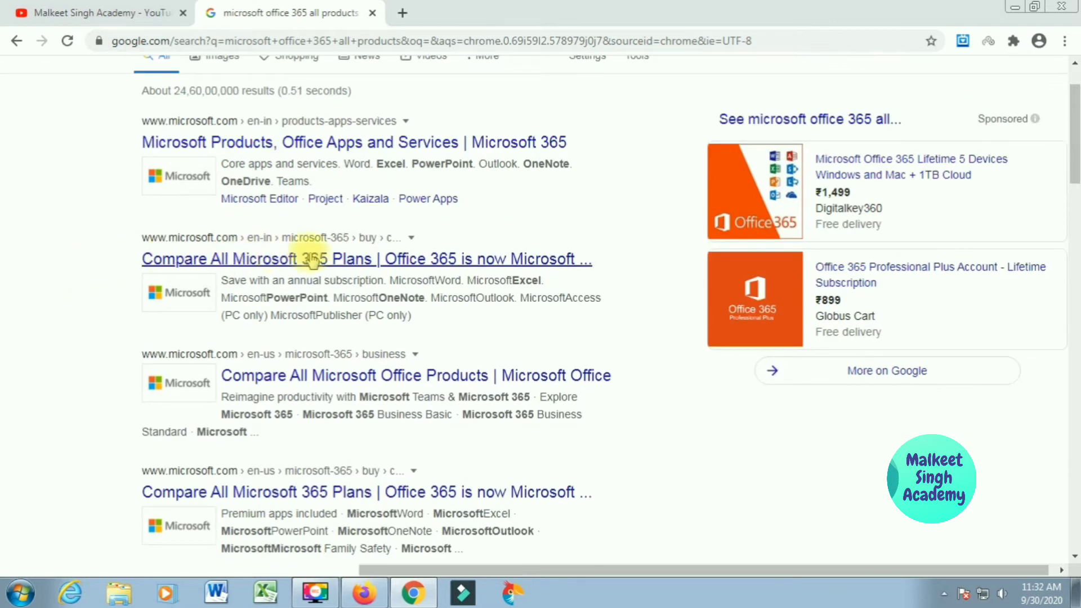
left_click(354, 261)
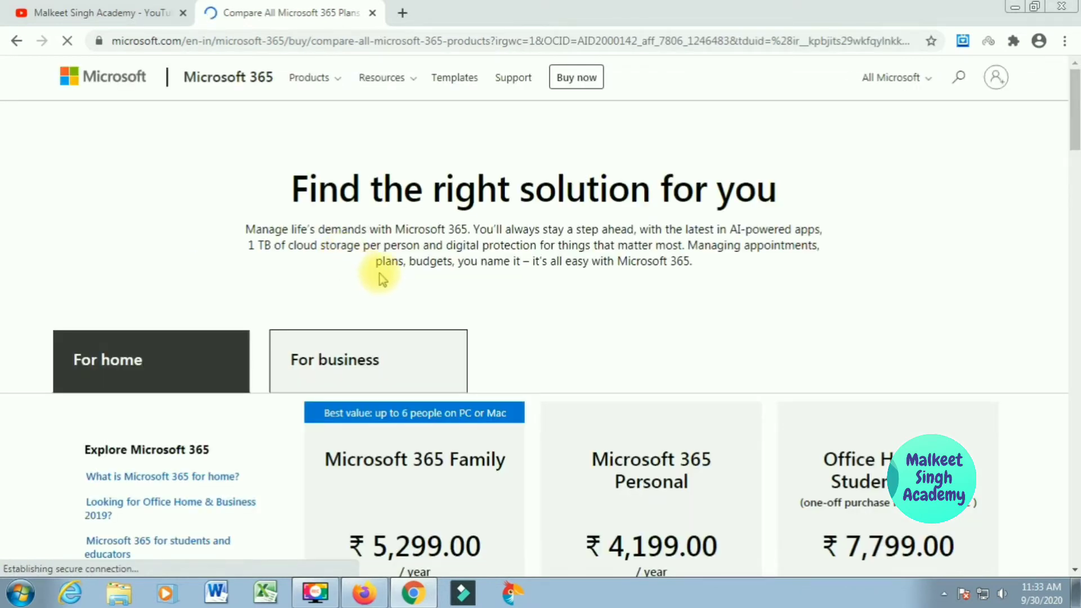
scroll(439, 247, "down", 3)
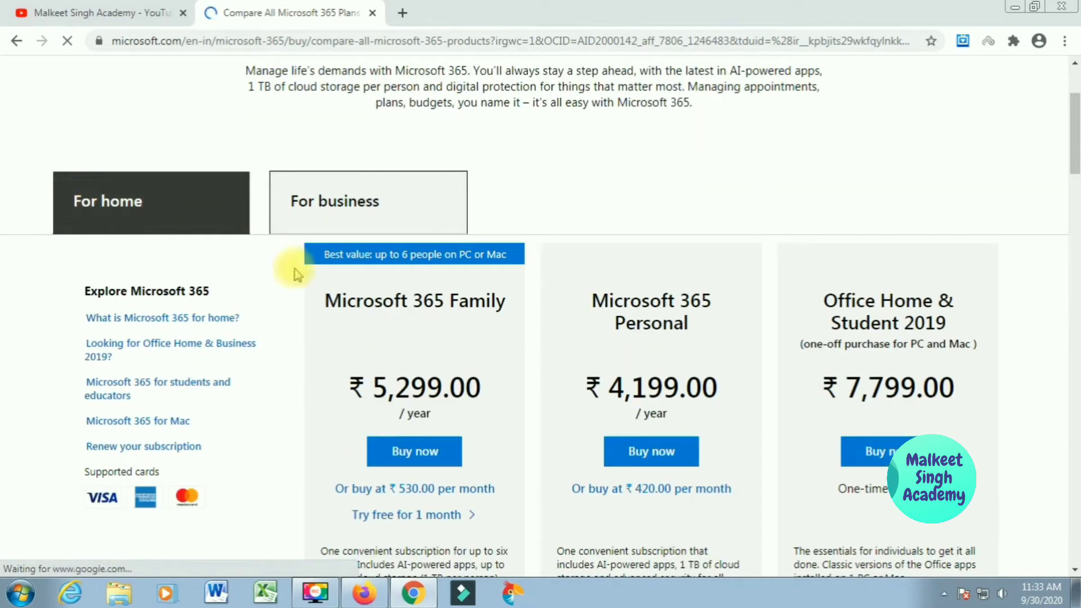
left_click_drag(324, 300, 521, 315)
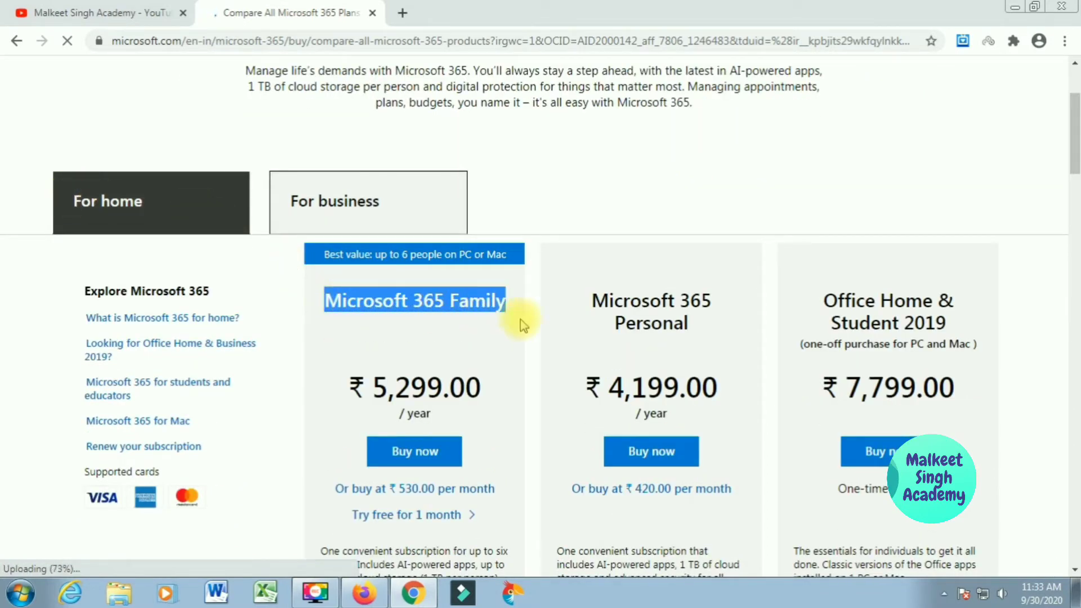
scroll(522, 332, "down", 2)
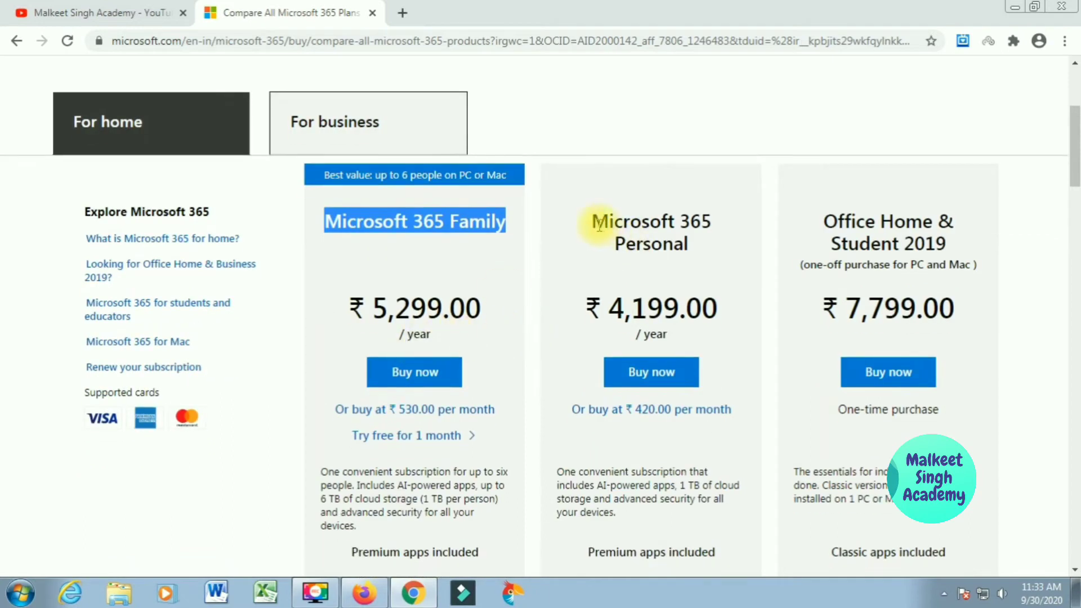
left_click_drag(594, 219, 714, 243)
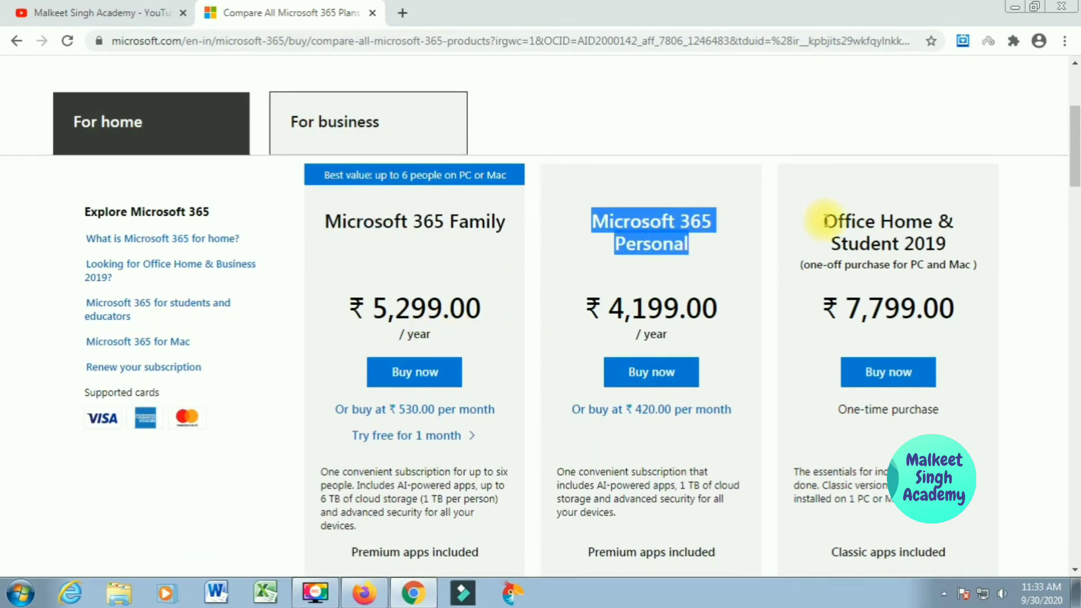
left_click_drag(823, 220, 949, 247)
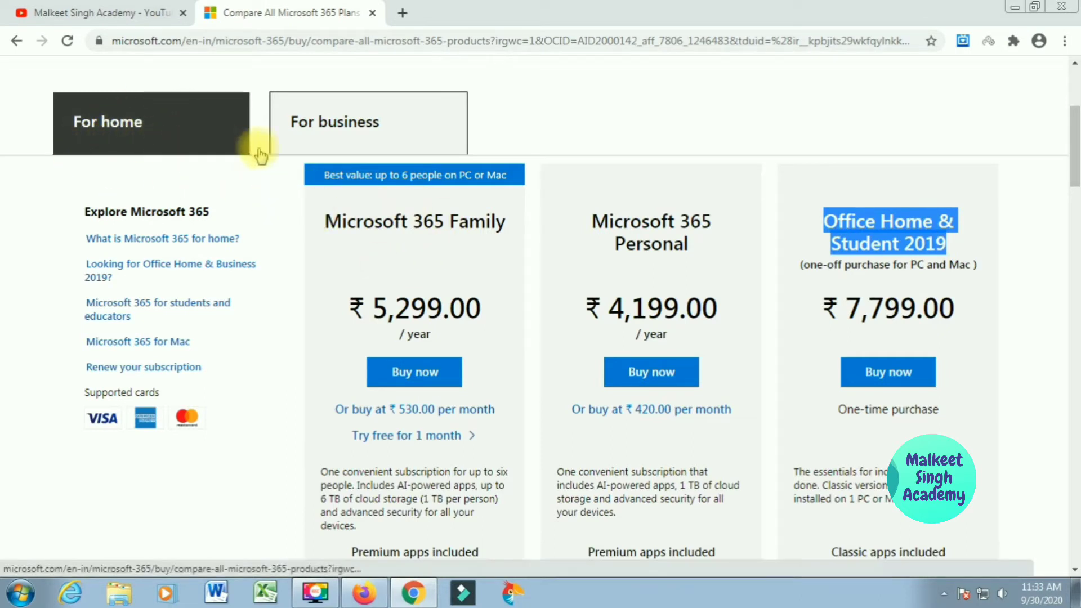
Switch to business plans and review Business Basic ₹125, Standard ₹660 and Premium ₹1,320 prices
left_click(322, 130)
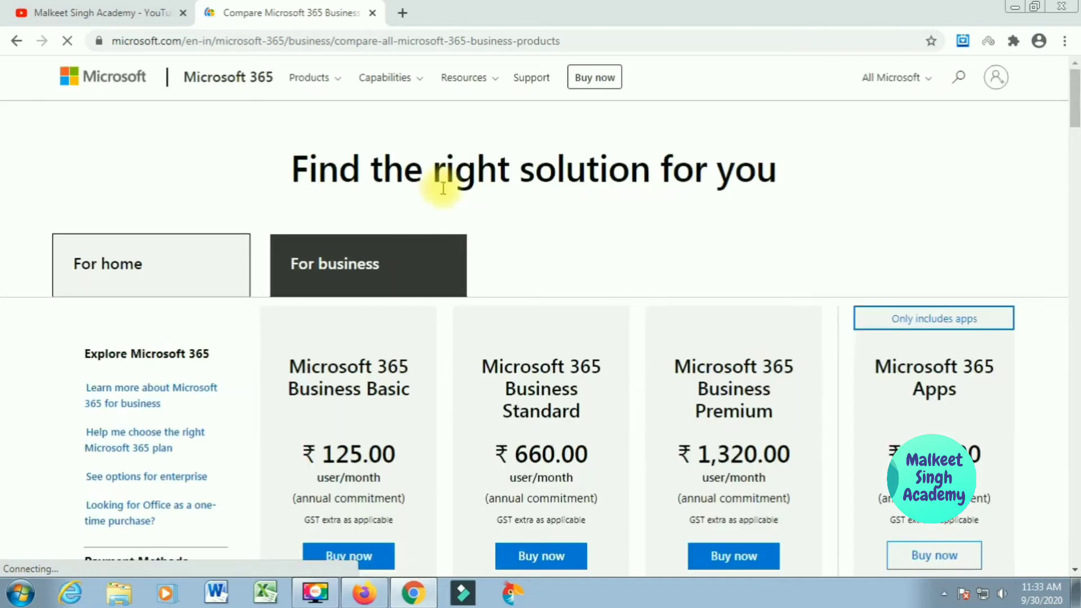
scroll(442, 209, "down", 3)
left_click_drag(289, 210, 426, 231)
left_click_drag(482, 209, 585, 256)
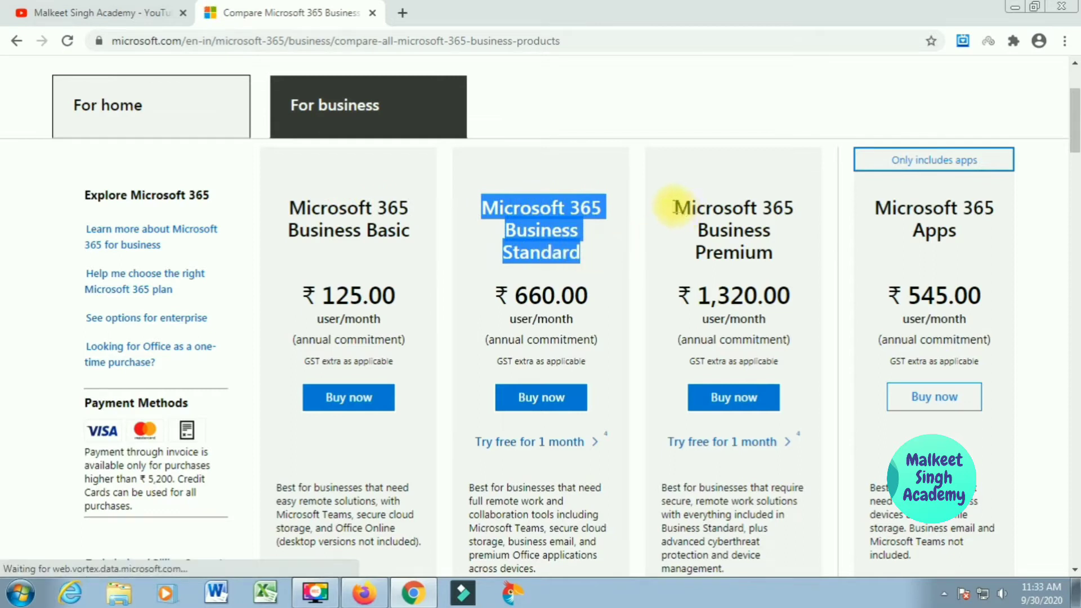
left_click_drag(675, 208, 776, 257)
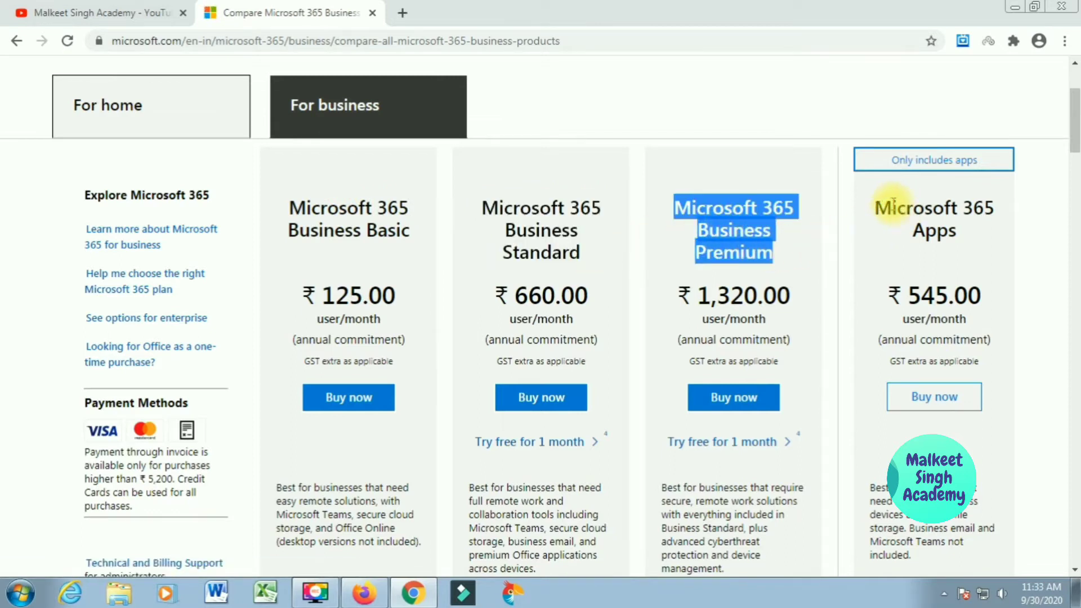
left_click_drag(876, 208, 959, 233)
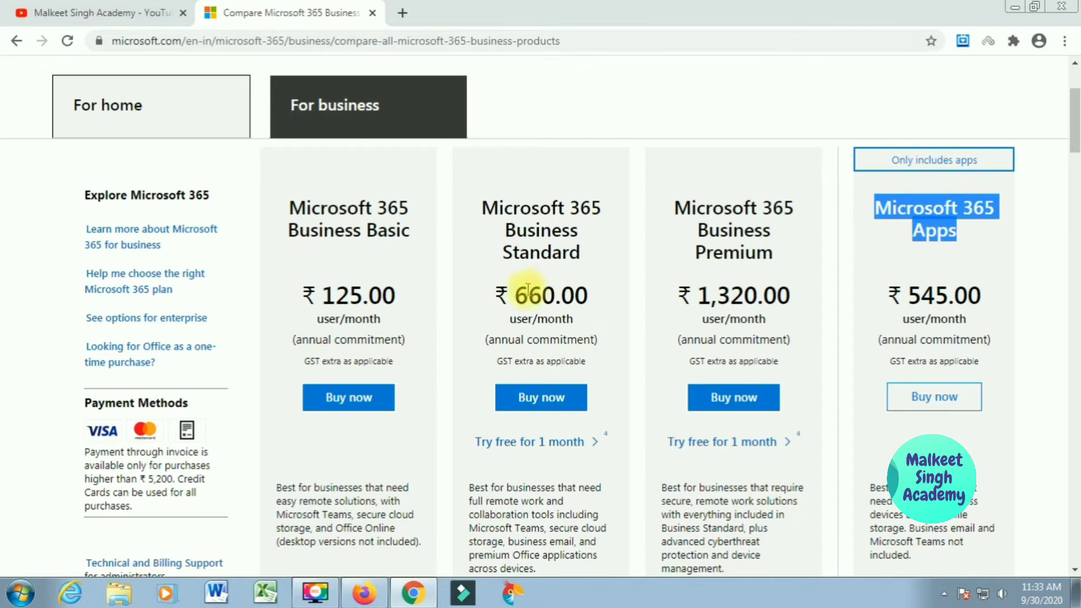
left_click_drag(327, 304, 388, 296)
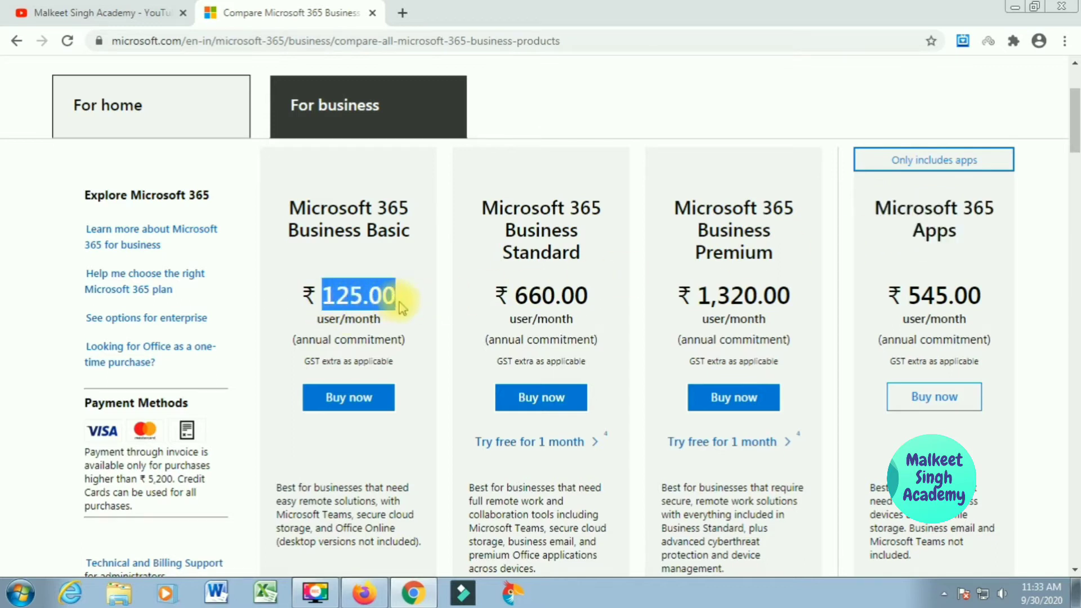
left_click_drag(512, 295, 609, 304)
left_click_drag(697, 295, 782, 297)
Scroll through the business plan comparison details below the pricing cards
scroll(653, 259, "down", 5)
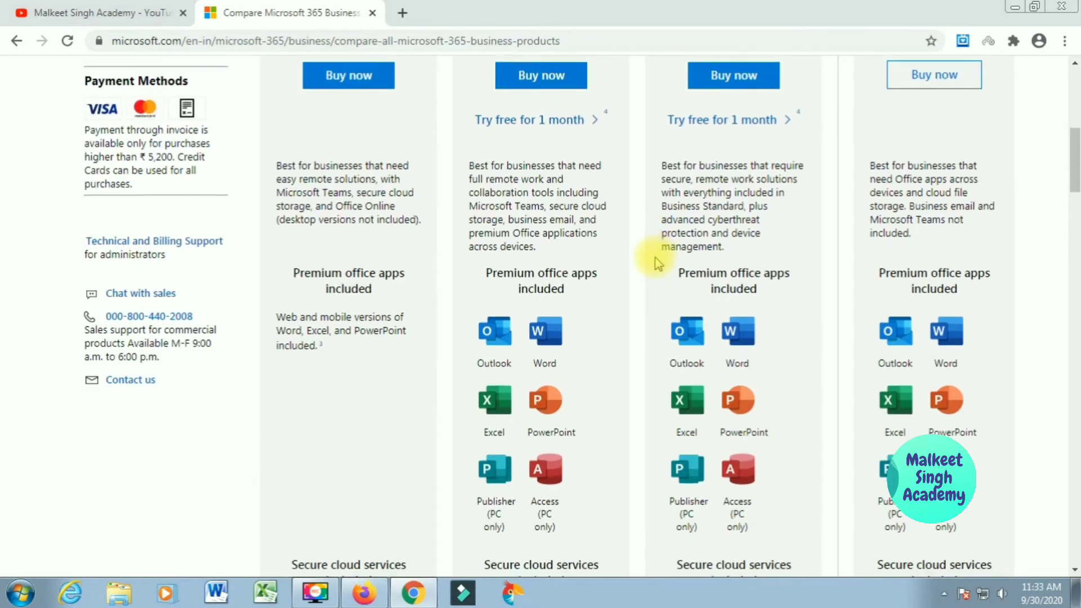
scroll(656, 263, "down", 1)
scroll(656, 262, "down", 1)
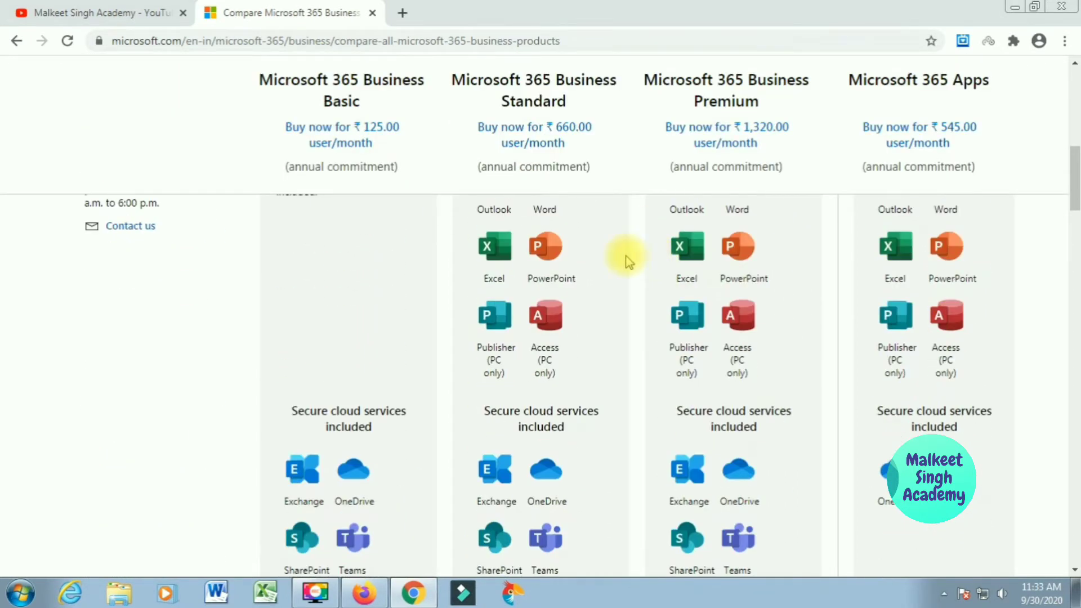
scroll(628, 260, "up", 2)
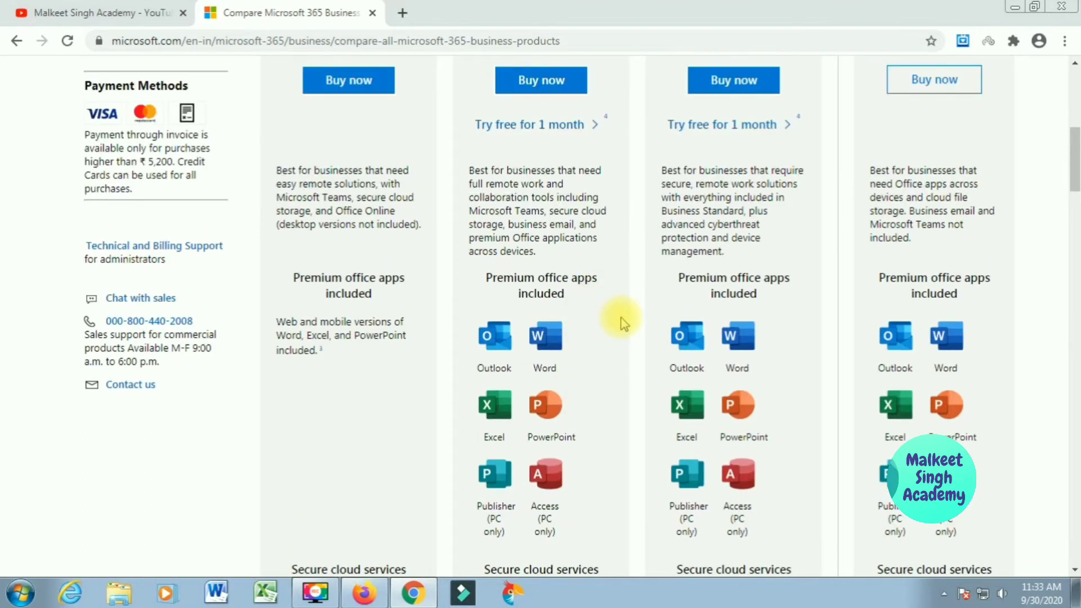
scroll(621, 312, "down", 5)
scroll(622, 313, "down", 7)
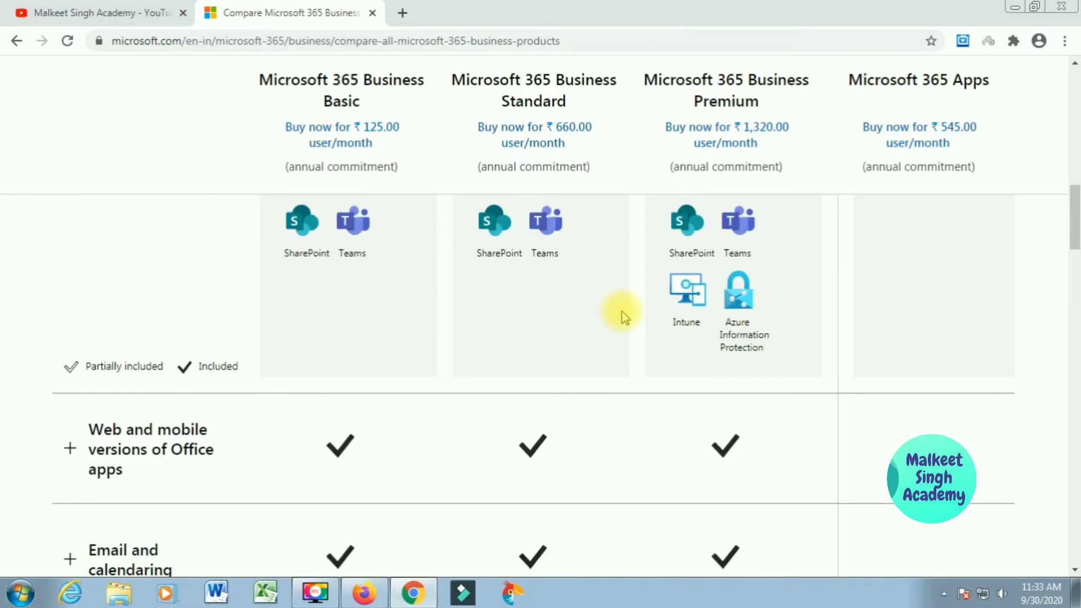
scroll(623, 312, "down", 8)
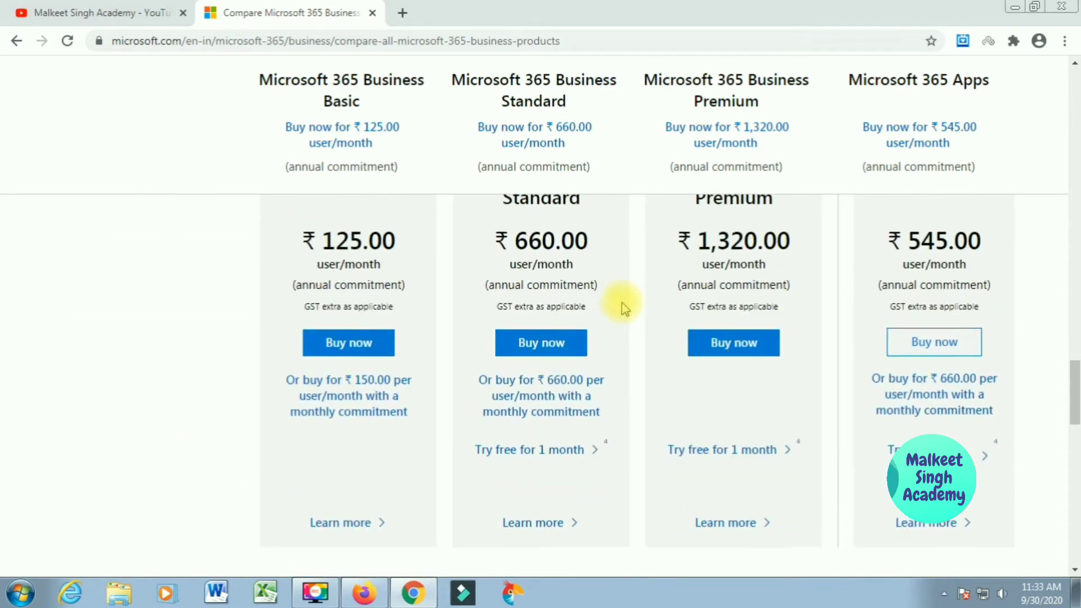
scroll(623, 309, "down", 6)
scroll(623, 309, "up", 15)
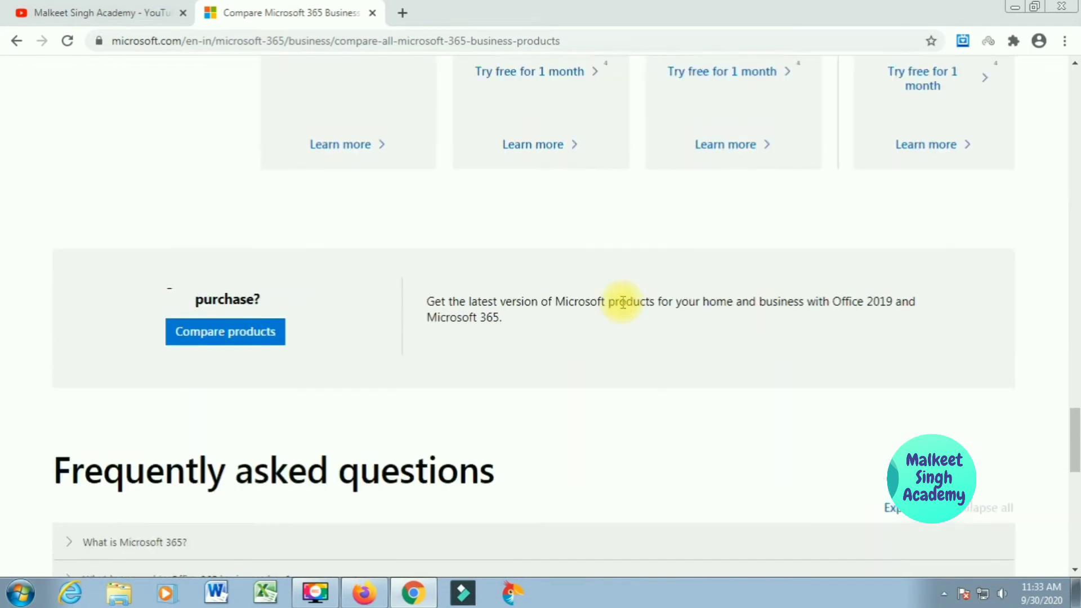
scroll(623, 301, "up", 6)
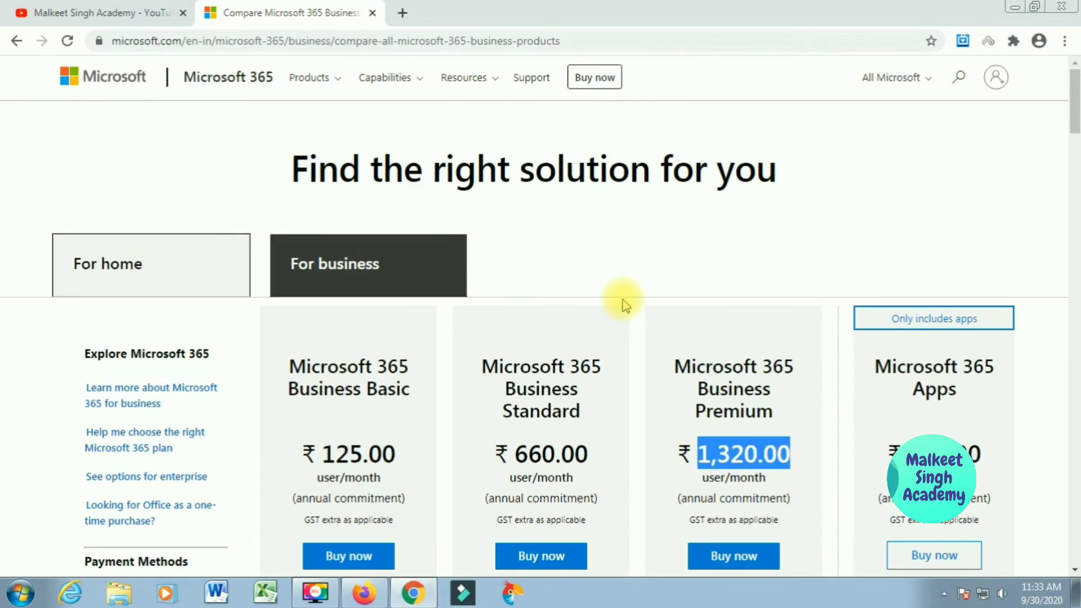
scroll(622, 299, "down", 2)
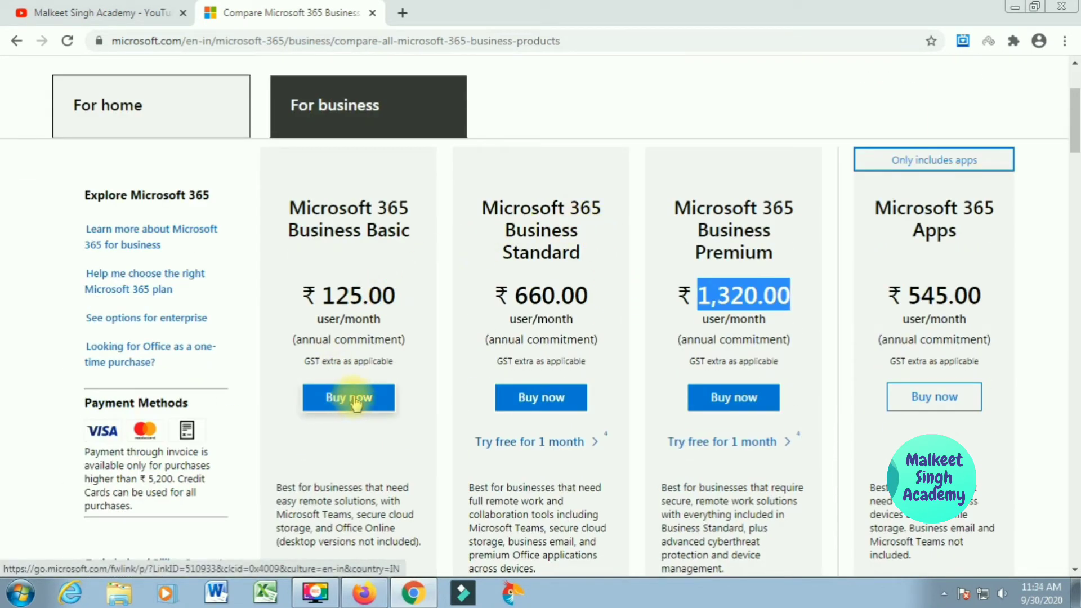
Start the Microsoft 365 Business Standard purchase with Buy now
left_click(554, 405)
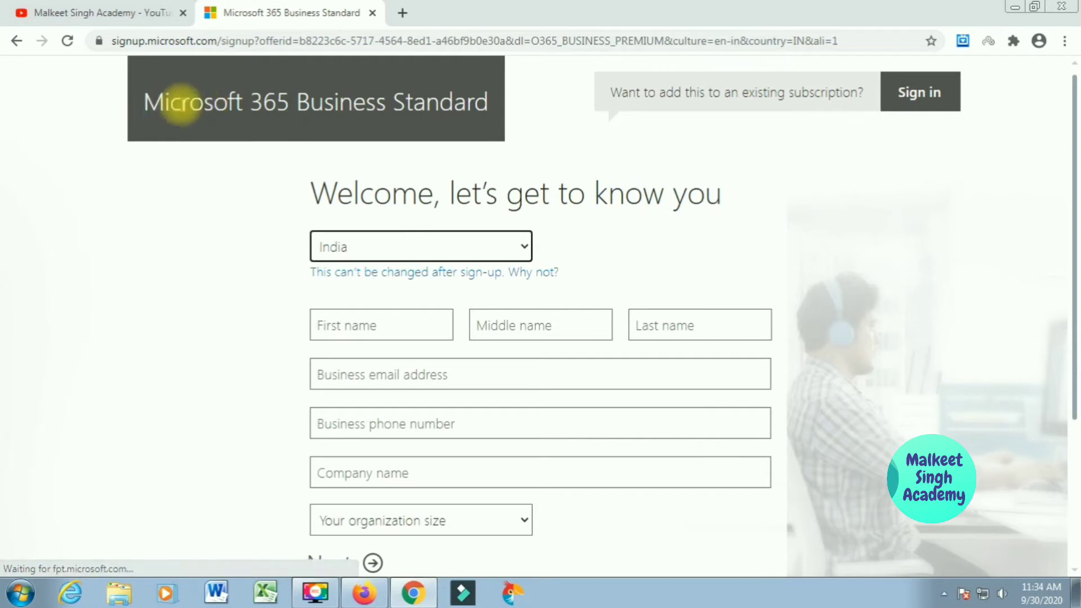
left_click_drag(145, 103, 496, 104)
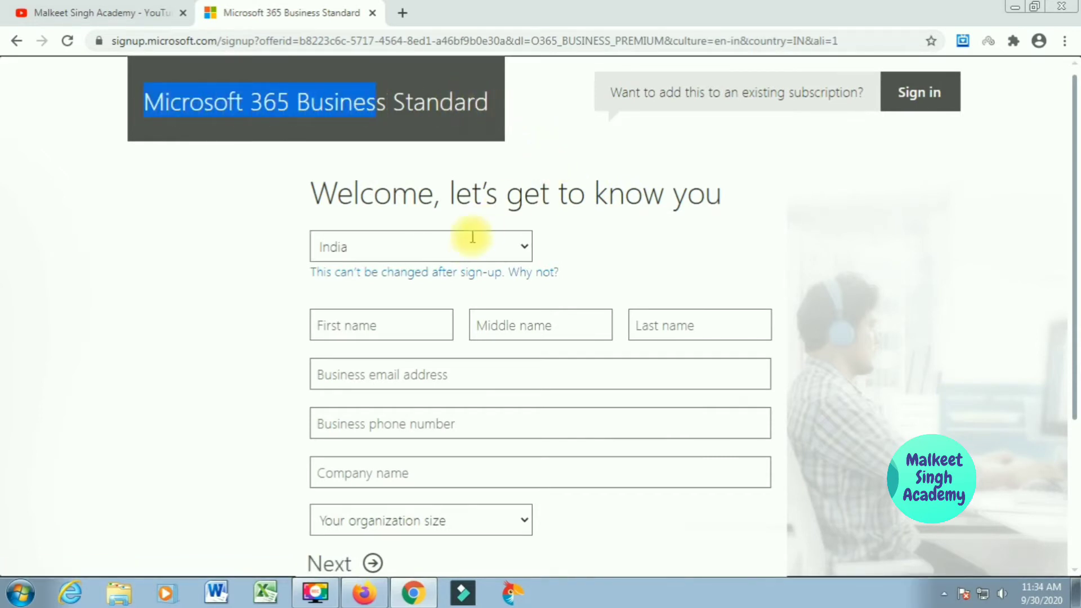
left_click(576, 248)
scroll(532, 243, "down", 3)
scroll(532, 242, "up", 3)
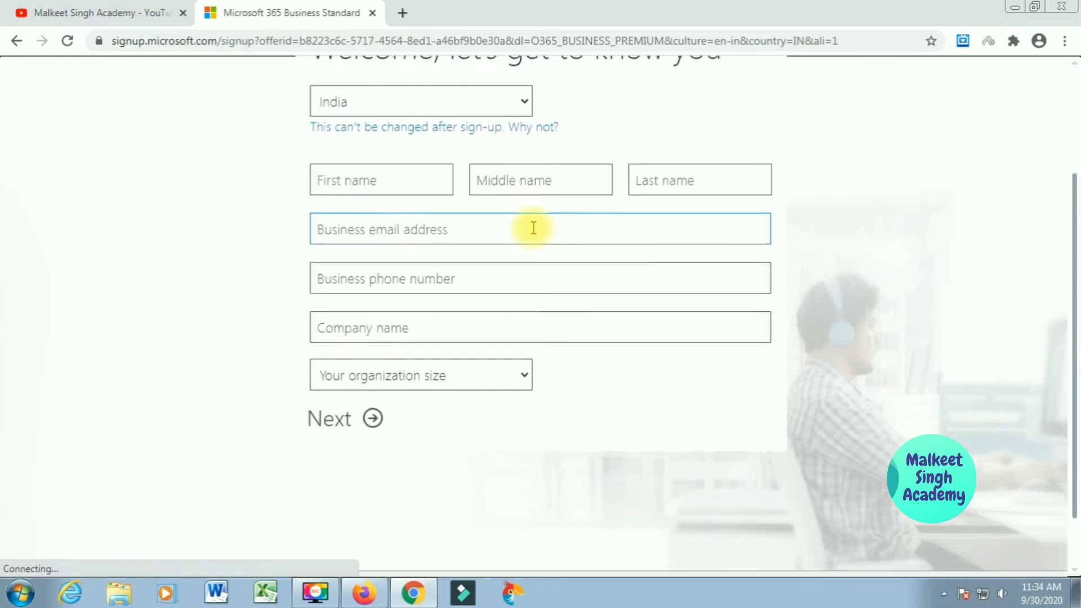
Check the country list and keep India selected
left_click(518, 248)
scroll(494, 343, "up", 1)
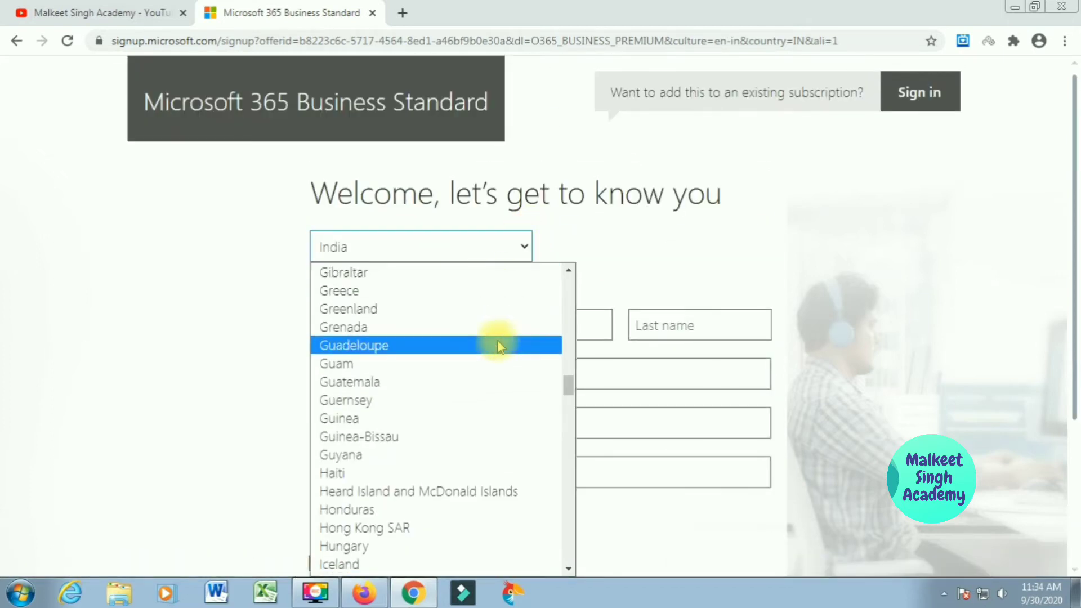
scroll(500, 350, "down", 10)
scroll(502, 345, "up", 10)
left_click(622, 243)
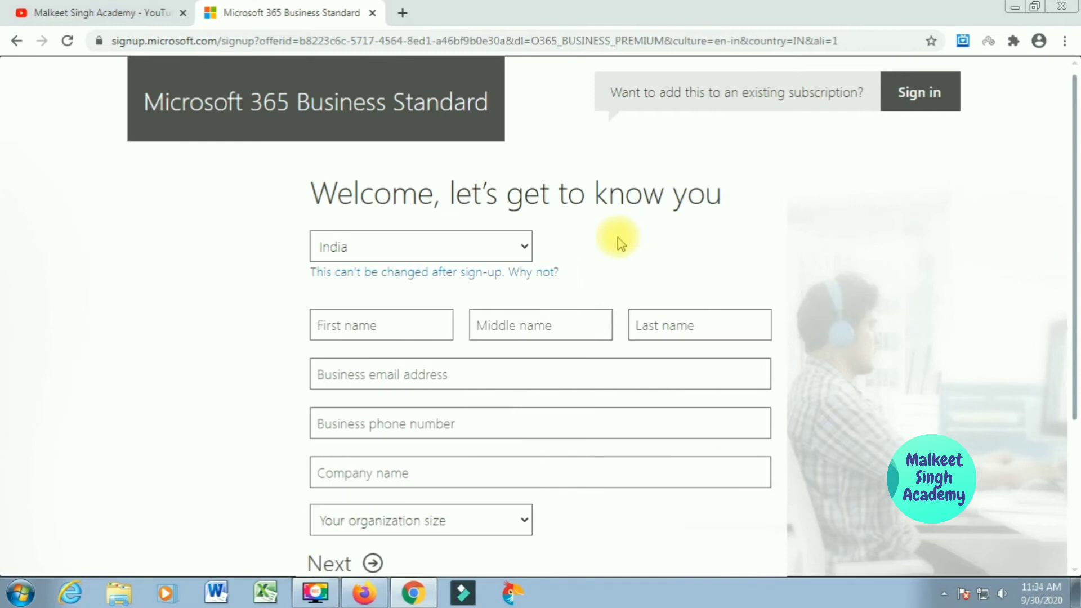
scroll(618, 239, "down", 1)
Enter the contact's first, middle and last name, business e-mail and phone number
left_click(412, 251)
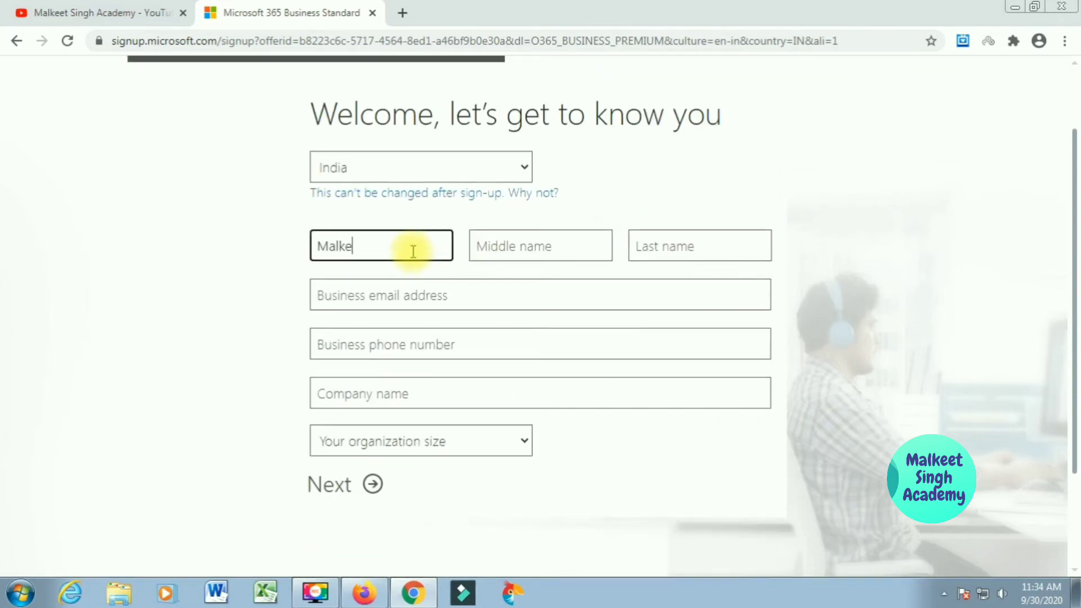
key("Tab")
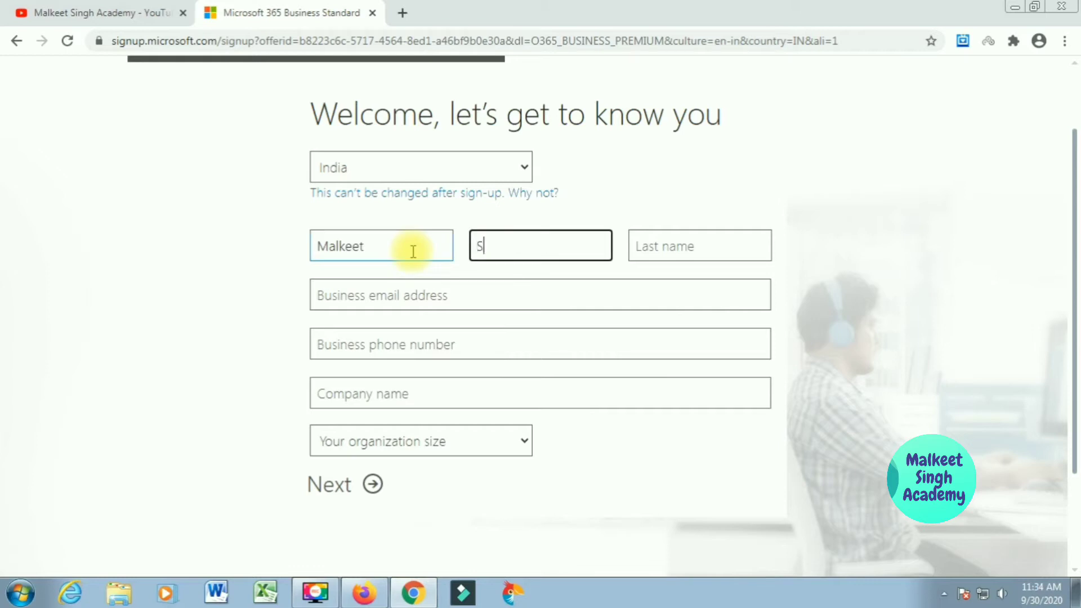
key("Tab")
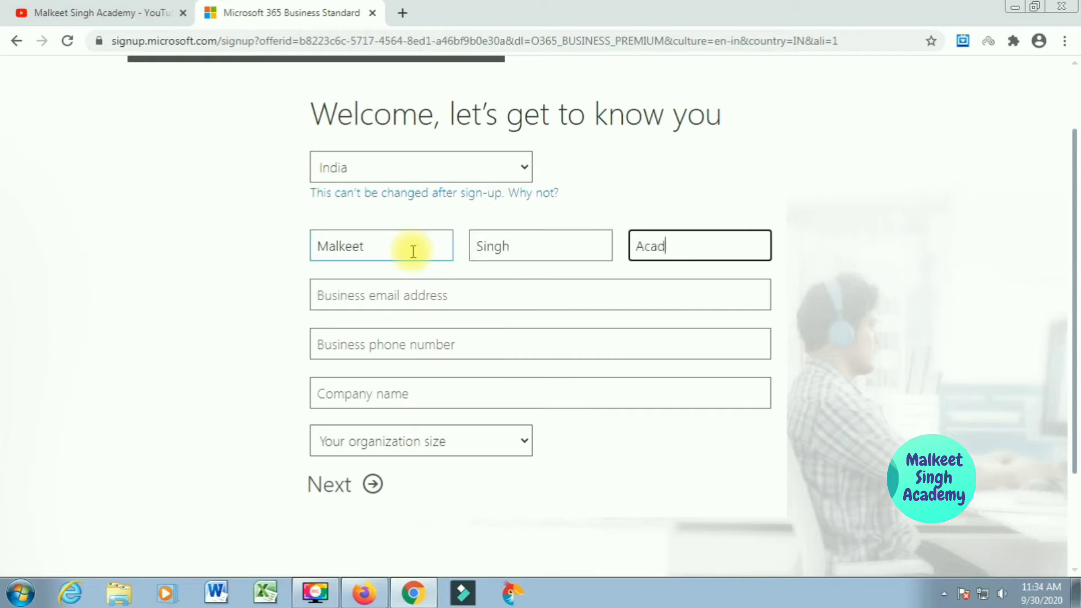
left_click(441, 289)
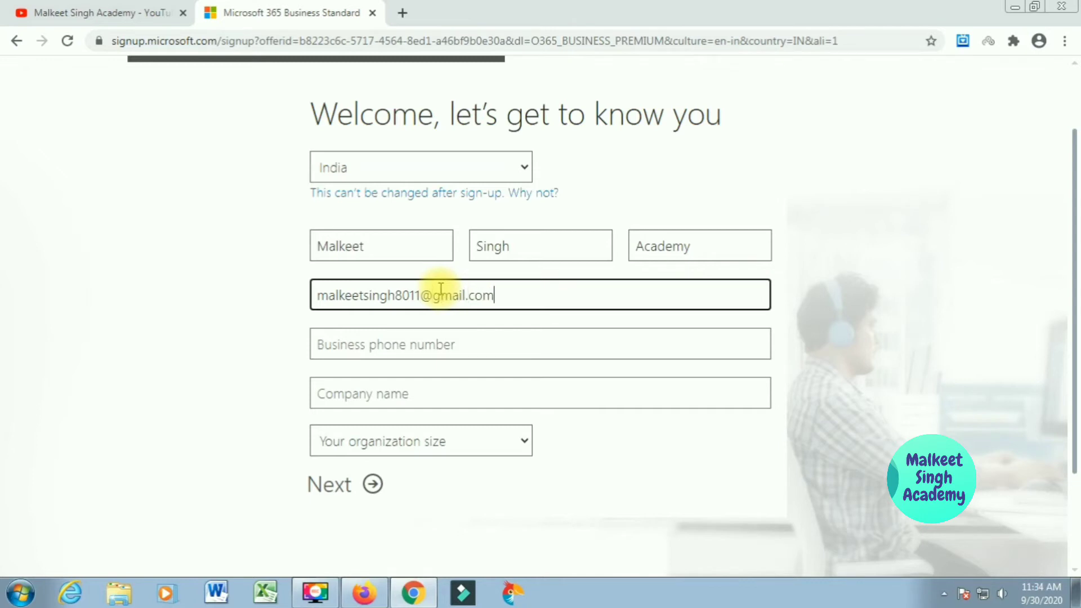
key("Tab")
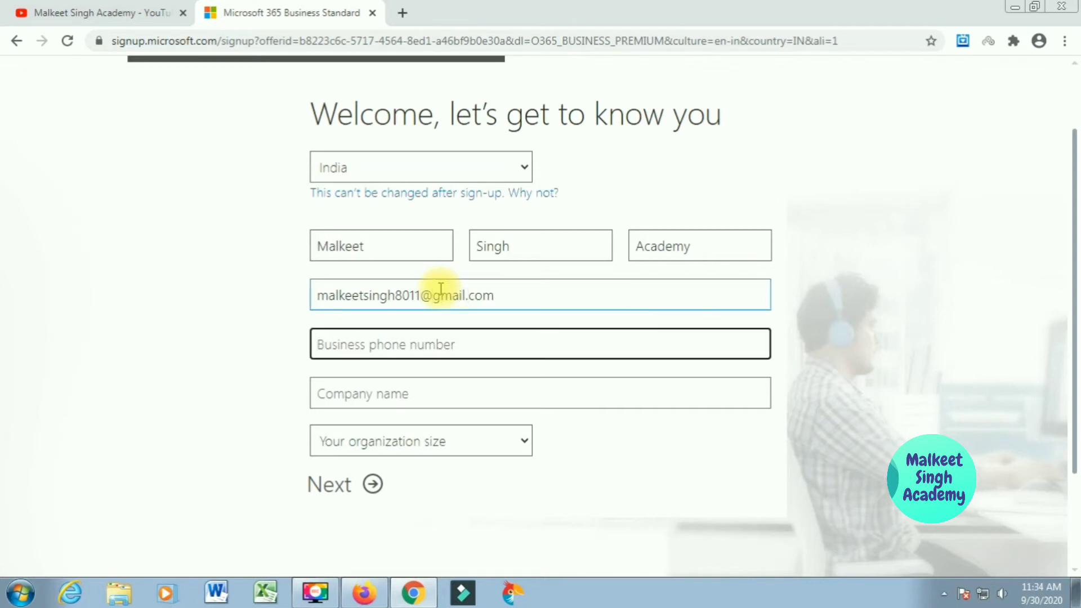
type("88")
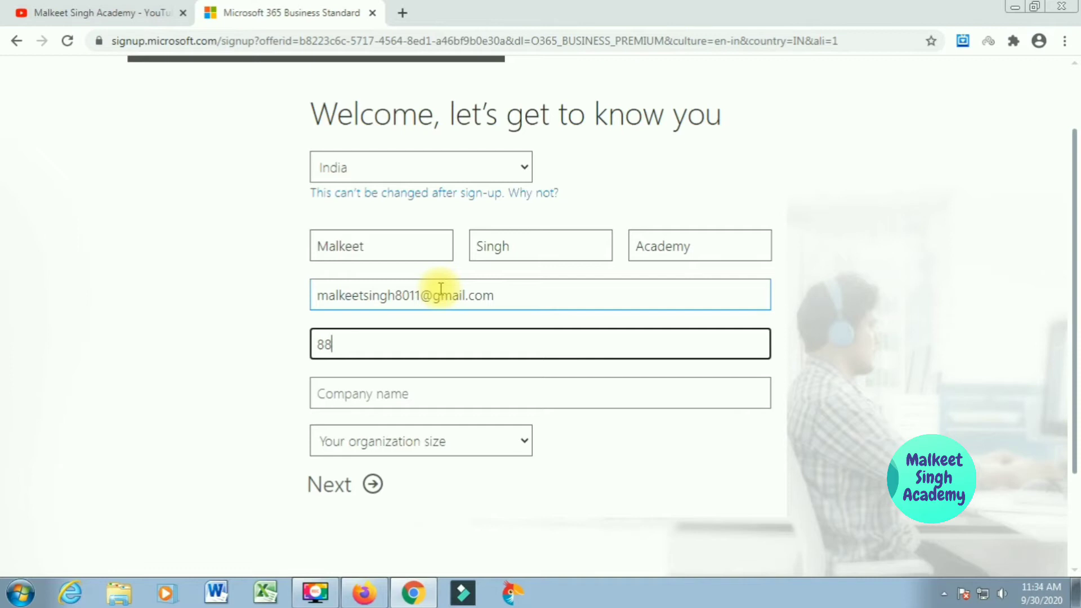
key("BackSpace")
key("BackSpace")
type("9")
key("Tab")
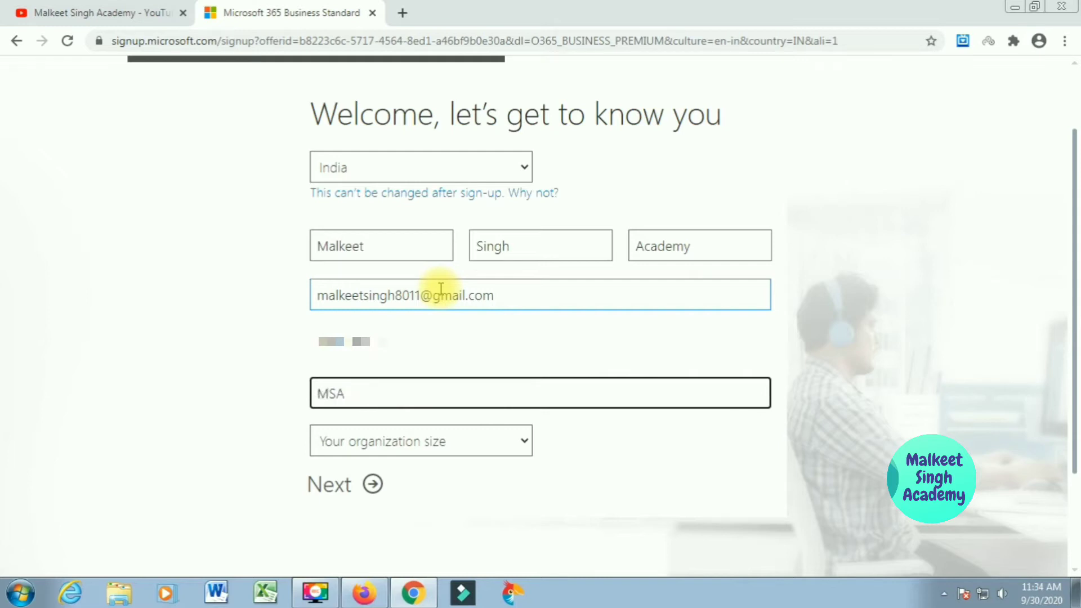
Complete company name MSA and set the organization size to 1000+ people
left_click(605, 442)
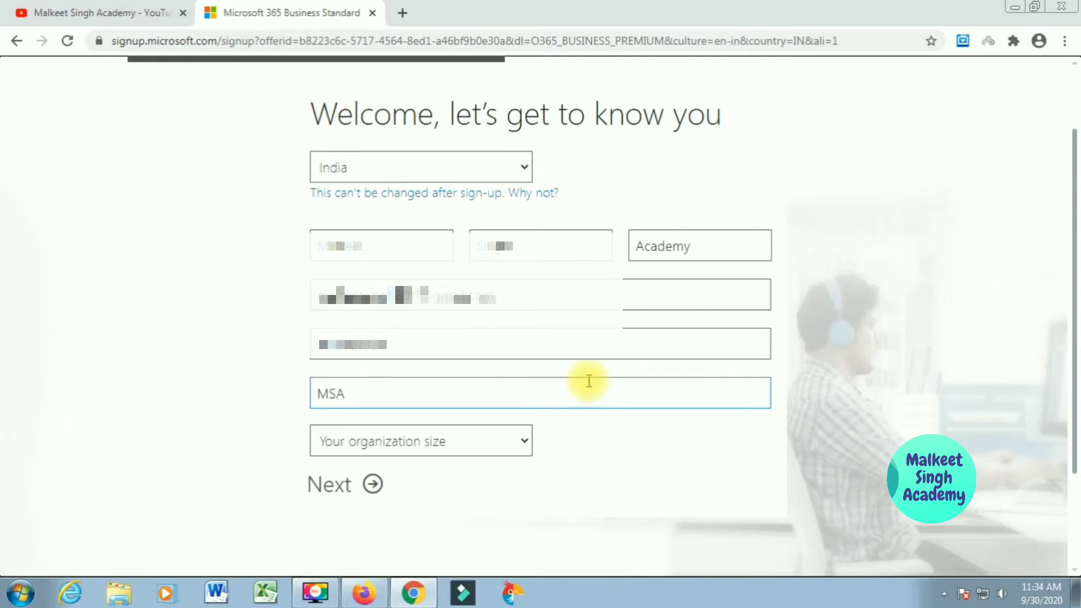
scroll(586, 381, "down", 2)
left_click(515, 365)
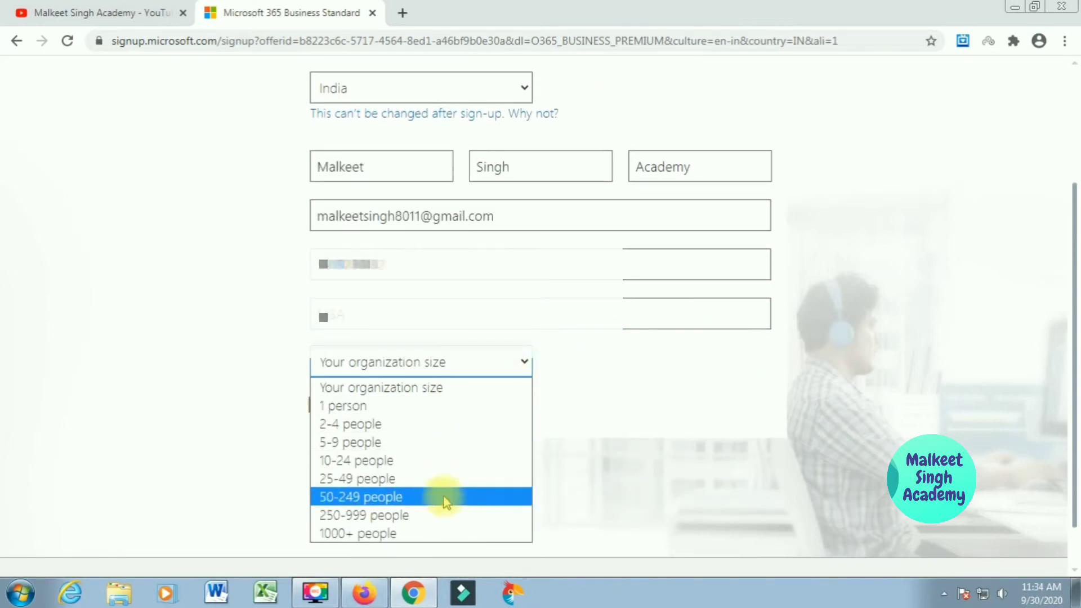
left_click(445, 532)
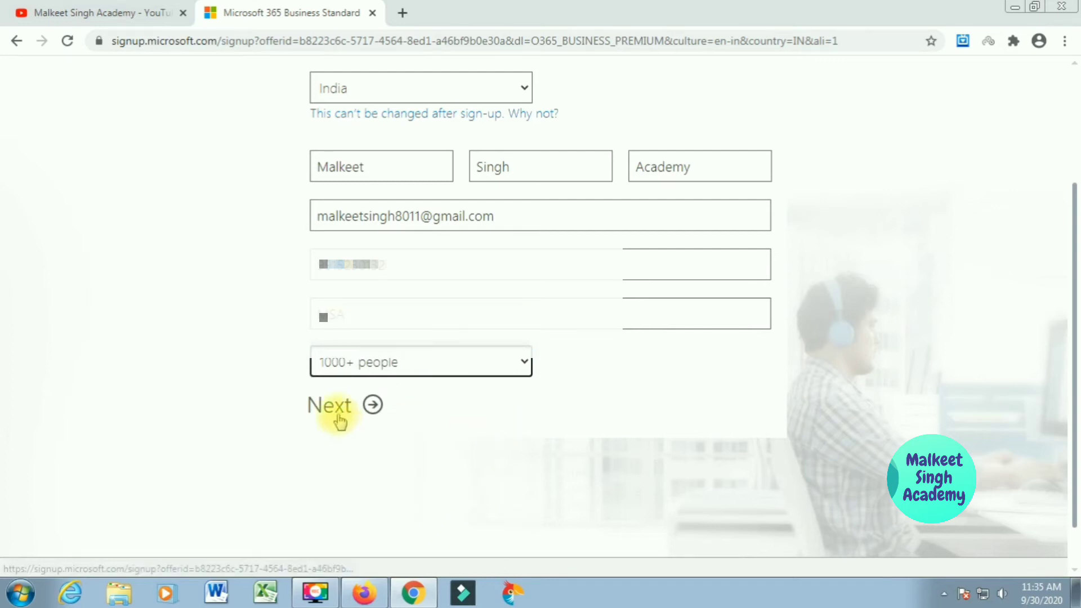
scroll(535, 272, "up", 1)
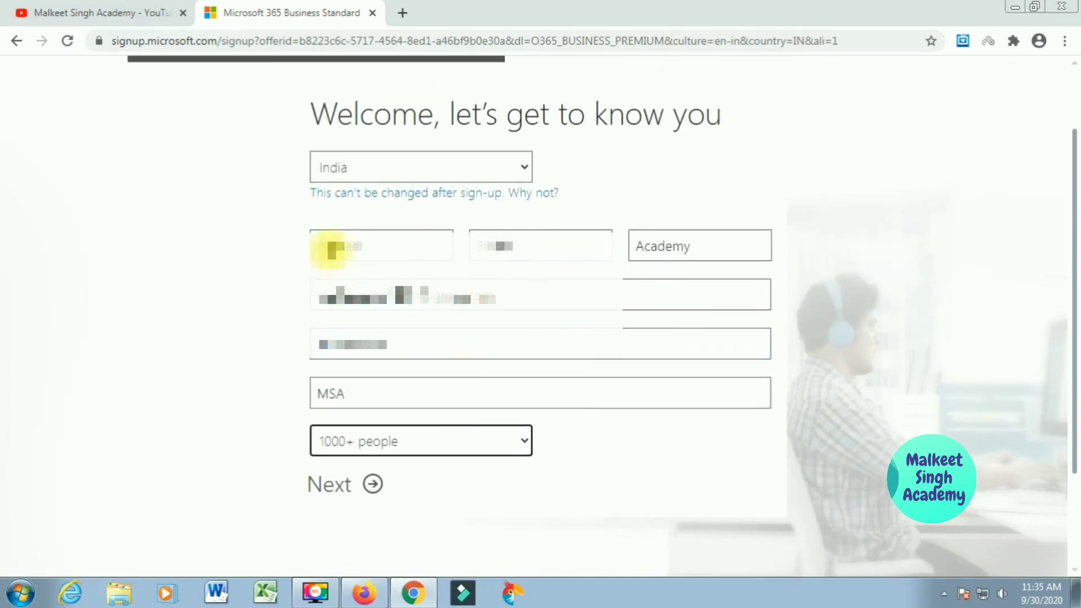
scroll(394, 416, "down", 1)
Continue to Create your user ID and enter username MSA with domain chdindia
left_click(344, 405)
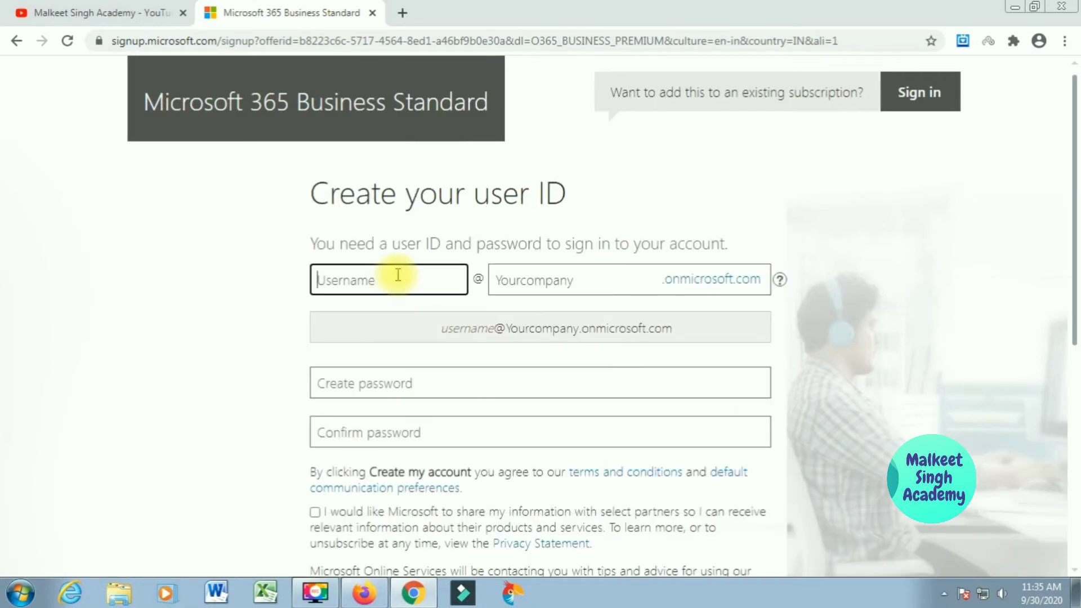
left_click_drag(313, 194, 586, 209)
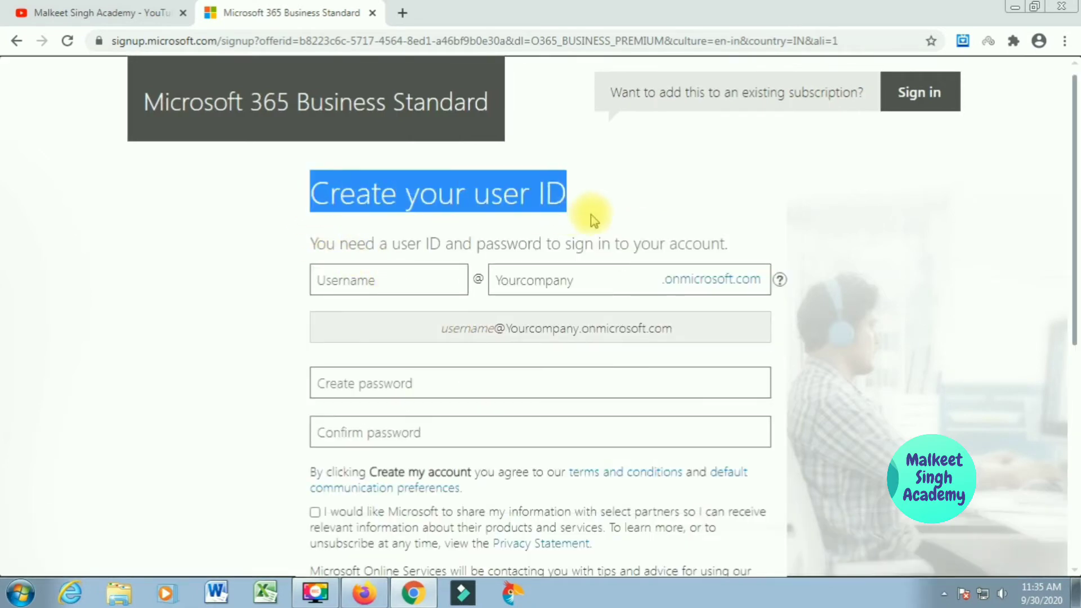
left_click(282, 232)
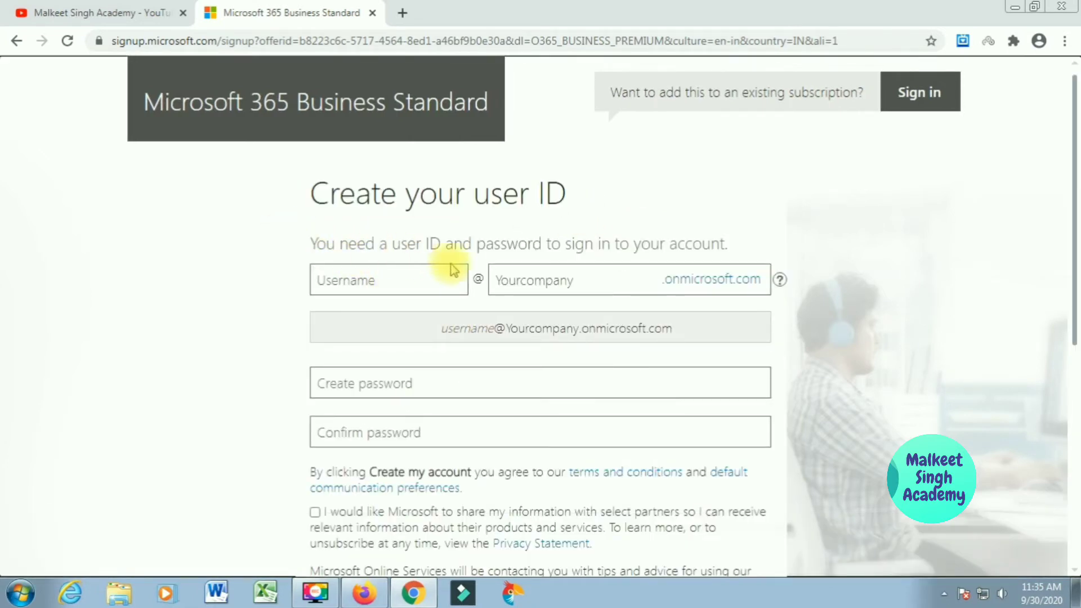
left_click(394, 280)
type("MSA")
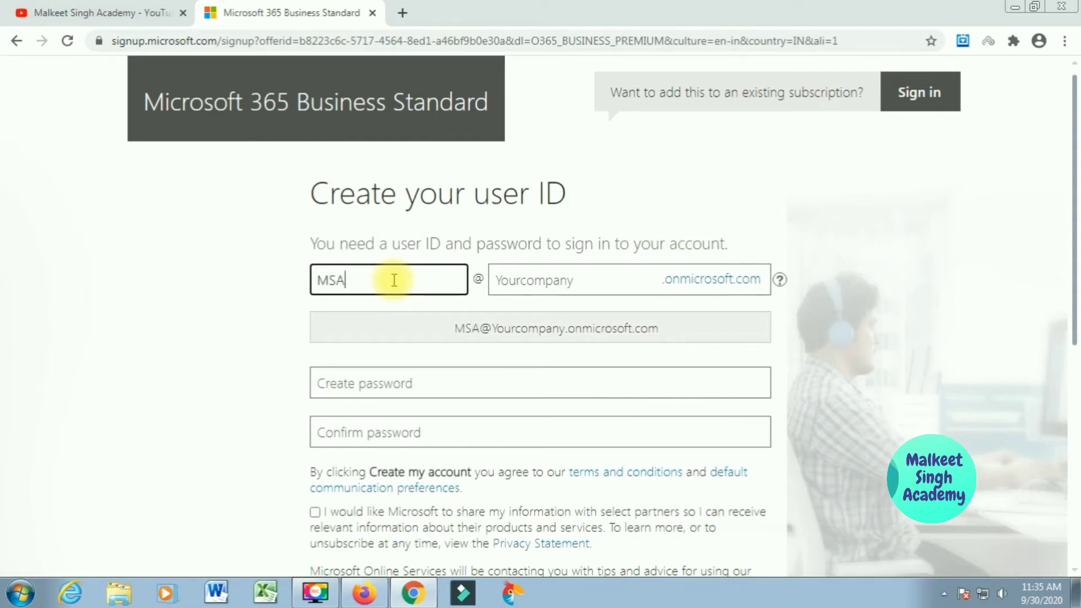
key("Tab")
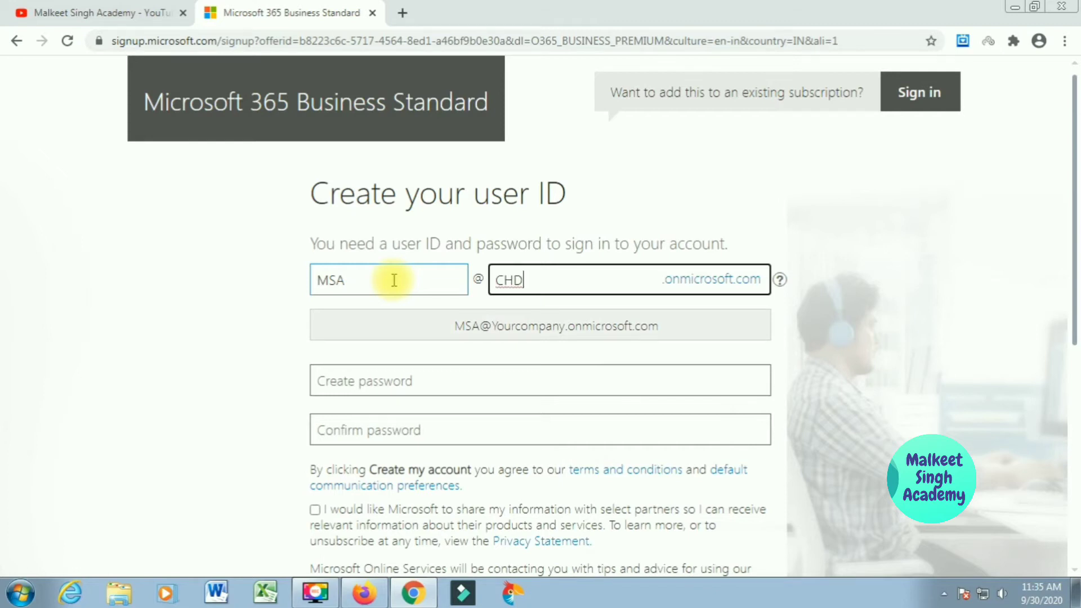
type("ndia")
key("BackSpace")
key("BackSpace")
key("BackSpace")
key("BackSpace")
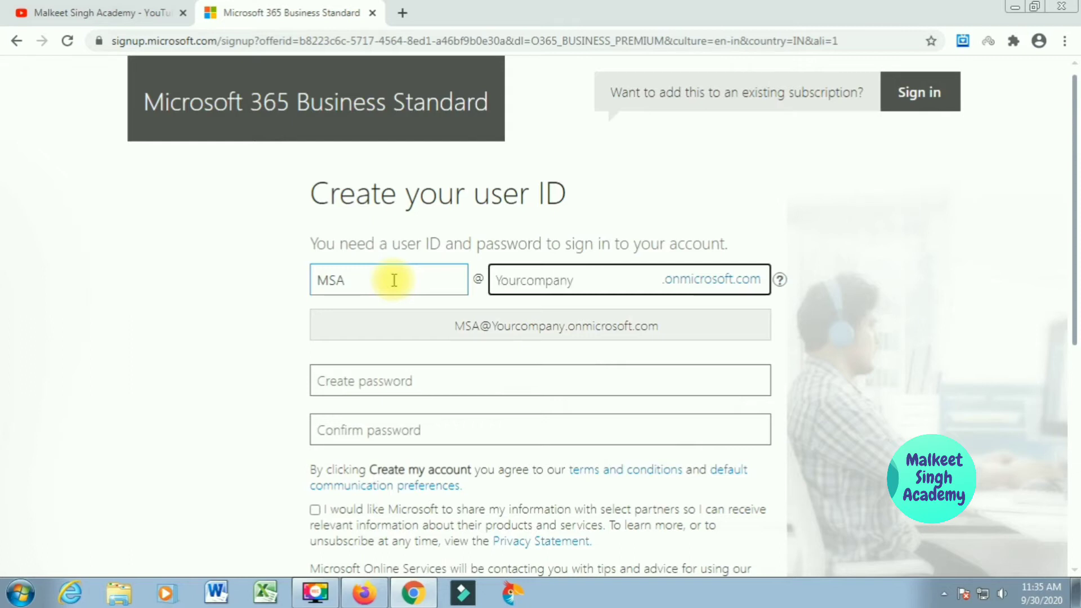
type("chdindia")
left_click(898, 269)
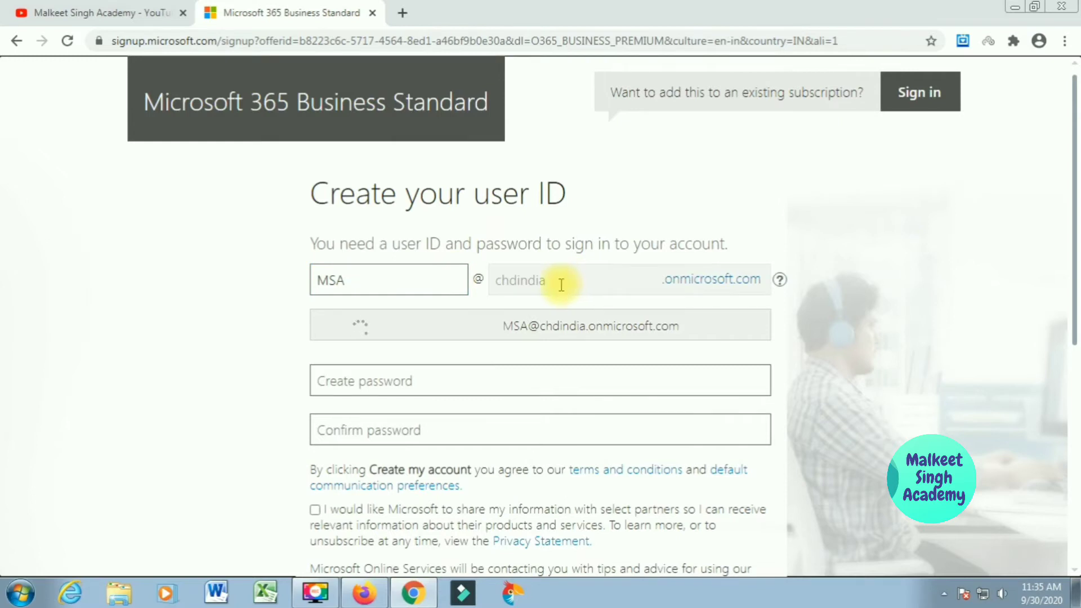
Check the new sign-in address, then enter and confirm the account password
left_click_drag(470, 327, 669, 336)
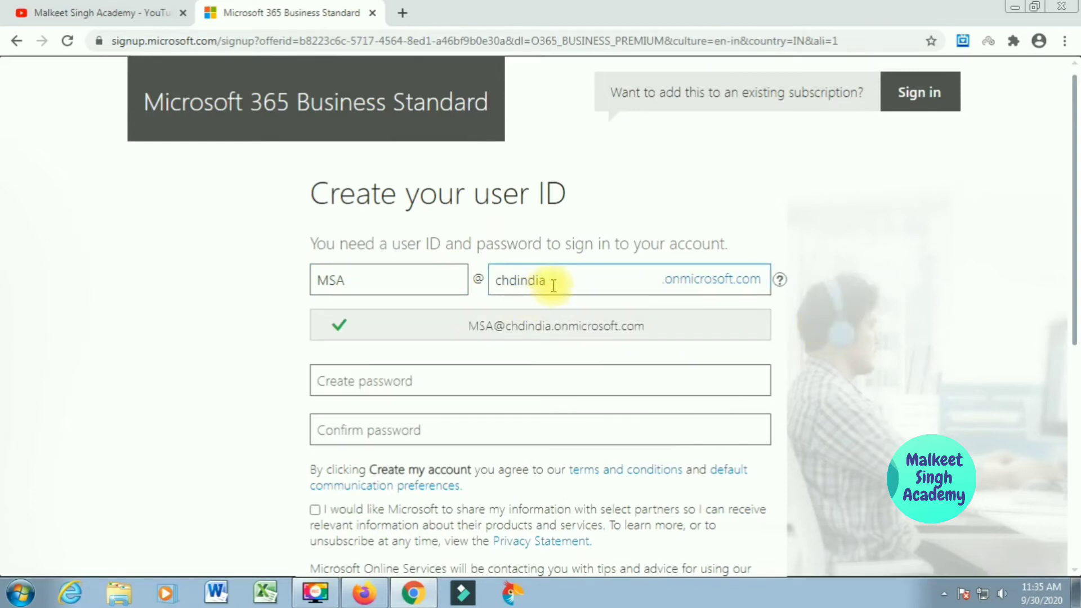
left_click_drag(550, 285, 484, 280)
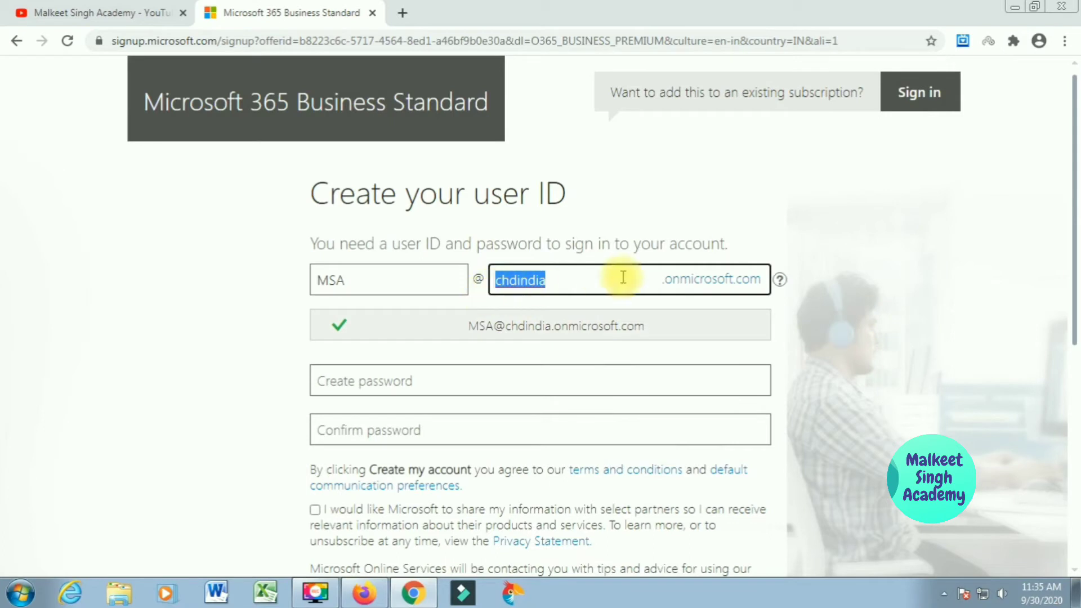
left_click(865, 285)
scroll(847, 273, "down", 2)
left_click(507, 298)
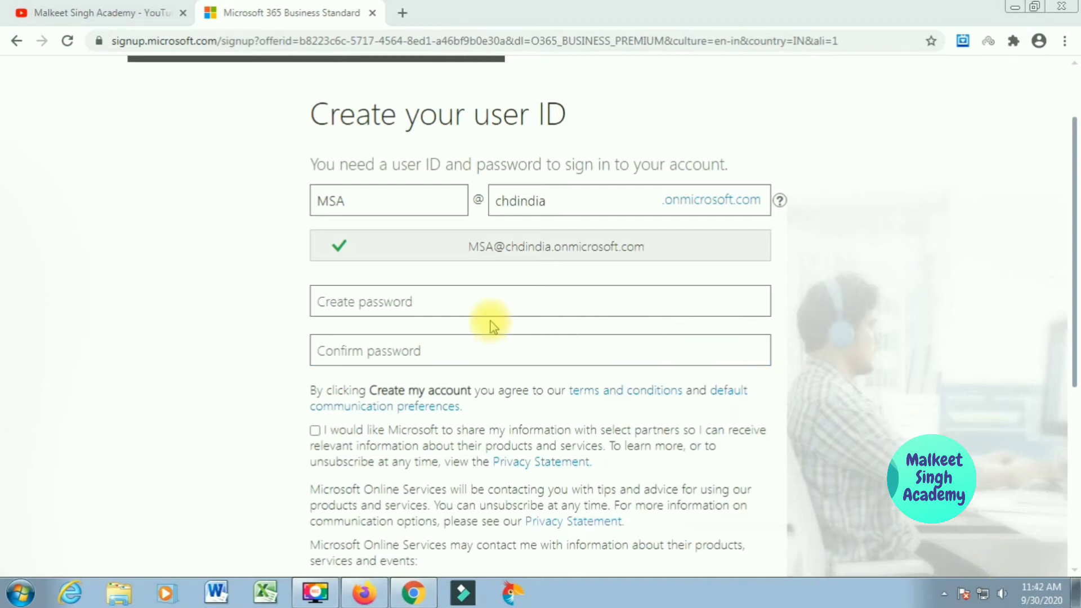
left_click(488, 304)
left_click(488, 304)
type("M")
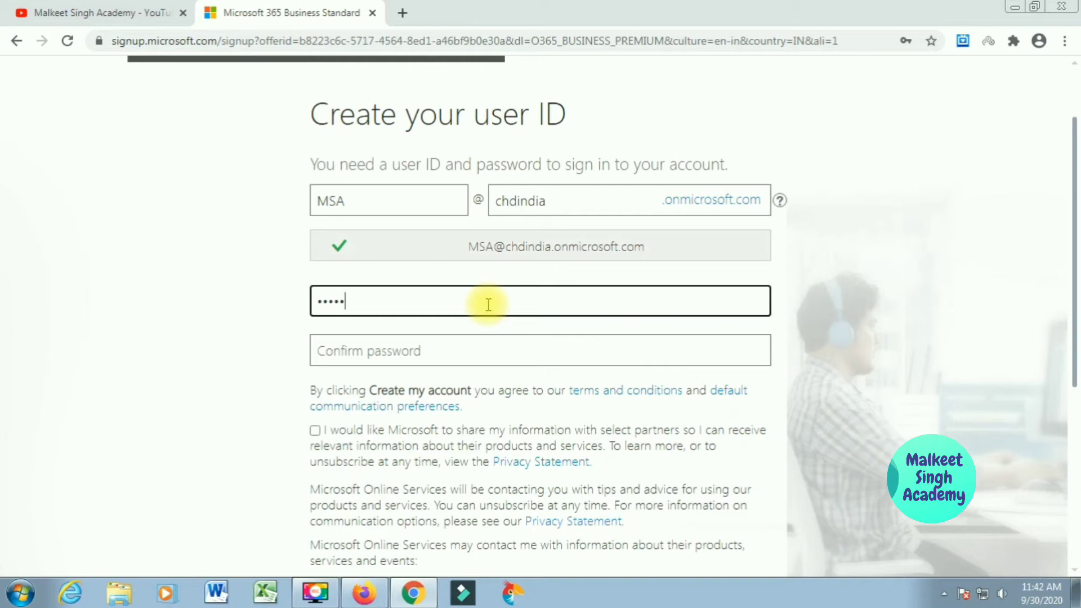
key("Tab")
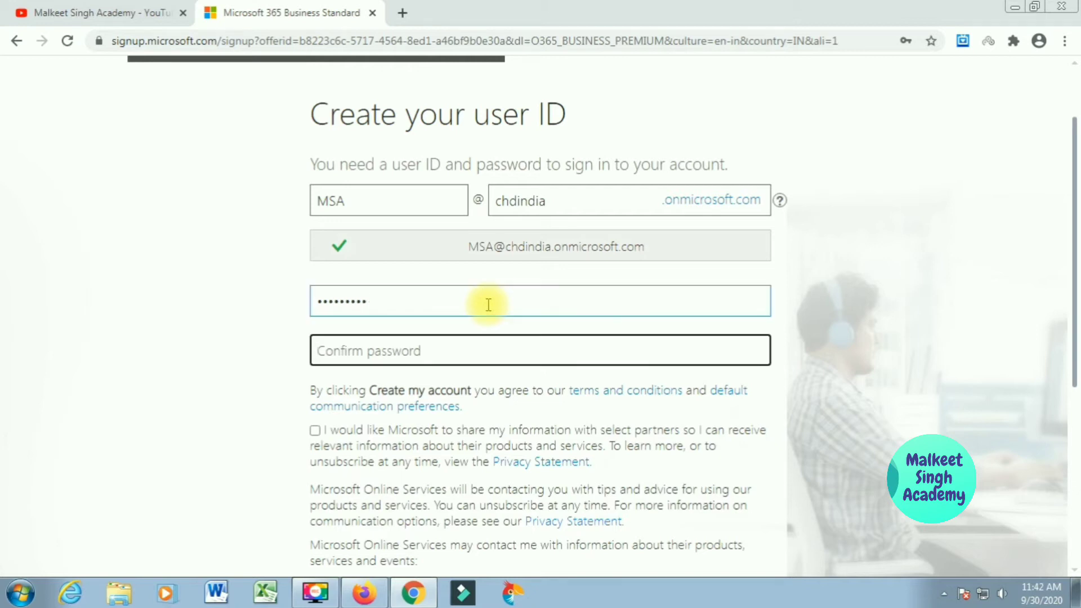
type("M")
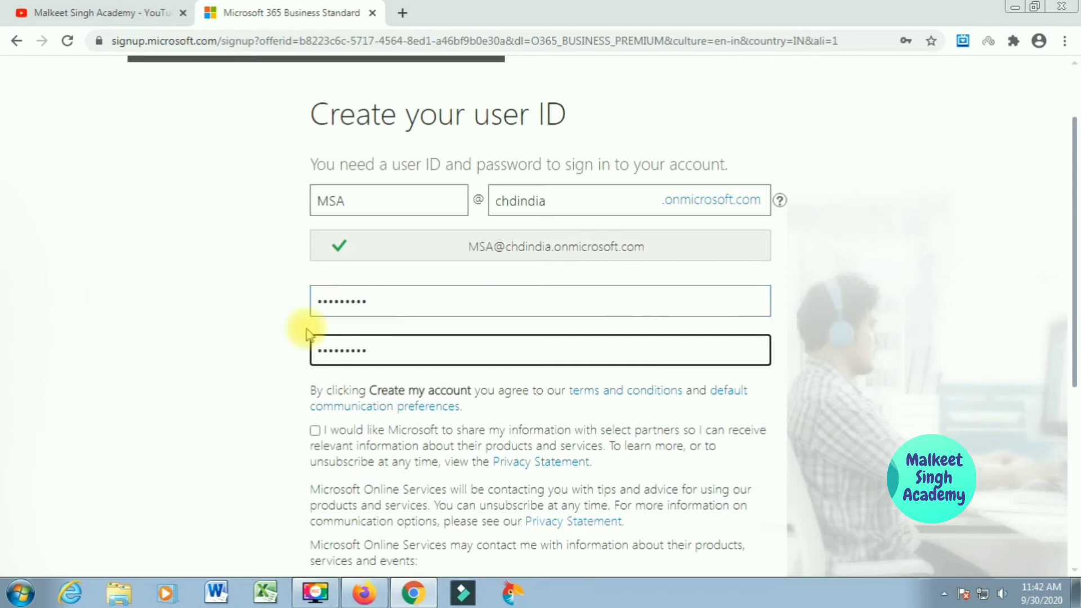
left_click(285, 330)
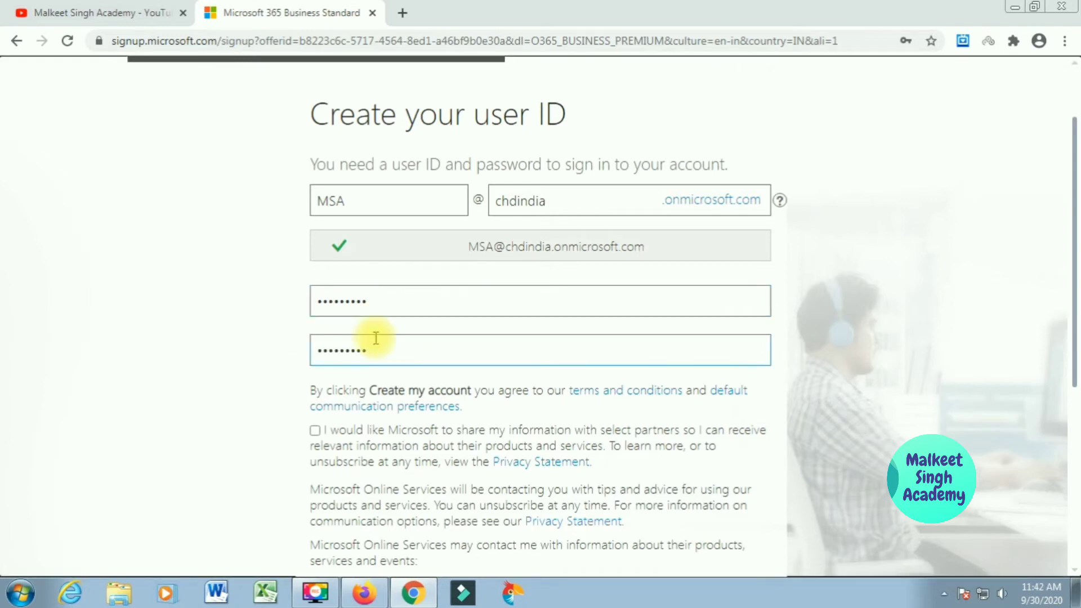
Opt in to sharing information with partners and submit Create my account
scroll(374, 340, "down", 1)
left_click(314, 349)
scroll(474, 344, "down", 3)
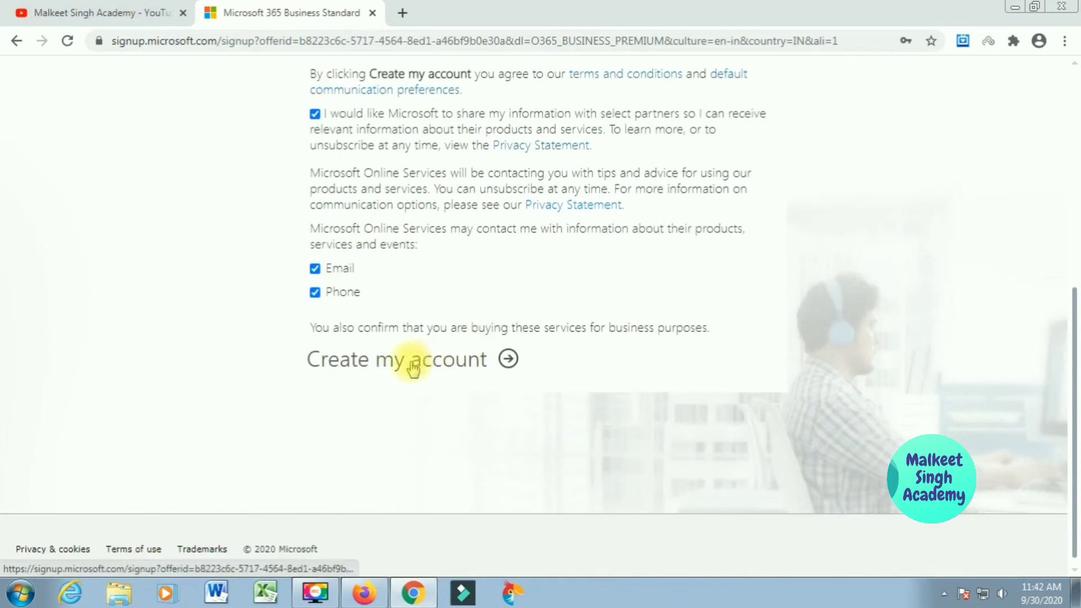
left_click(415, 363)
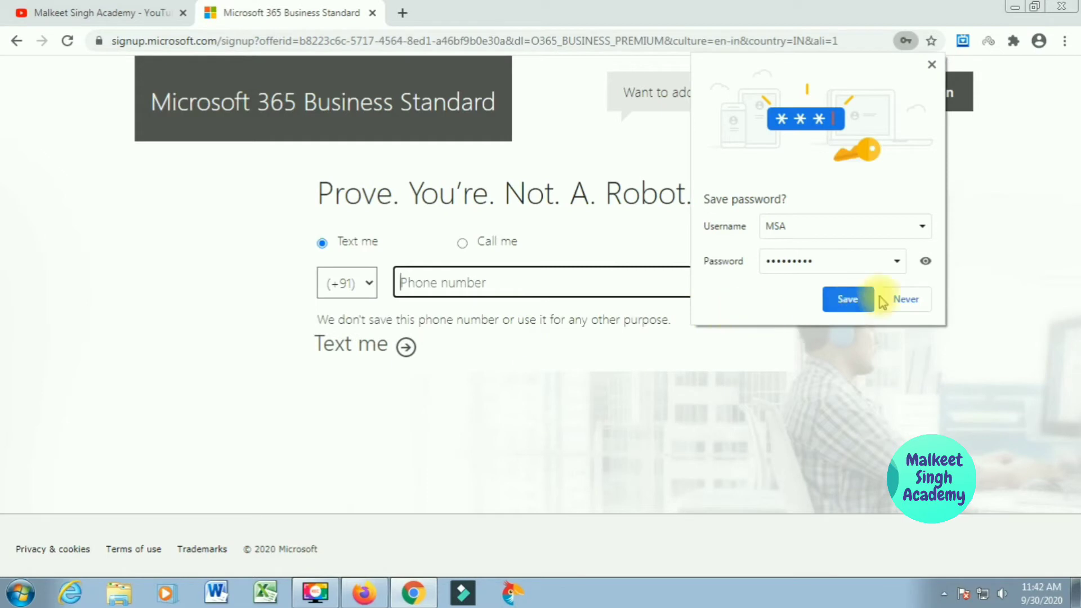
Decline saving the password, enter the phone number and request a verification text
left_click(906, 299)
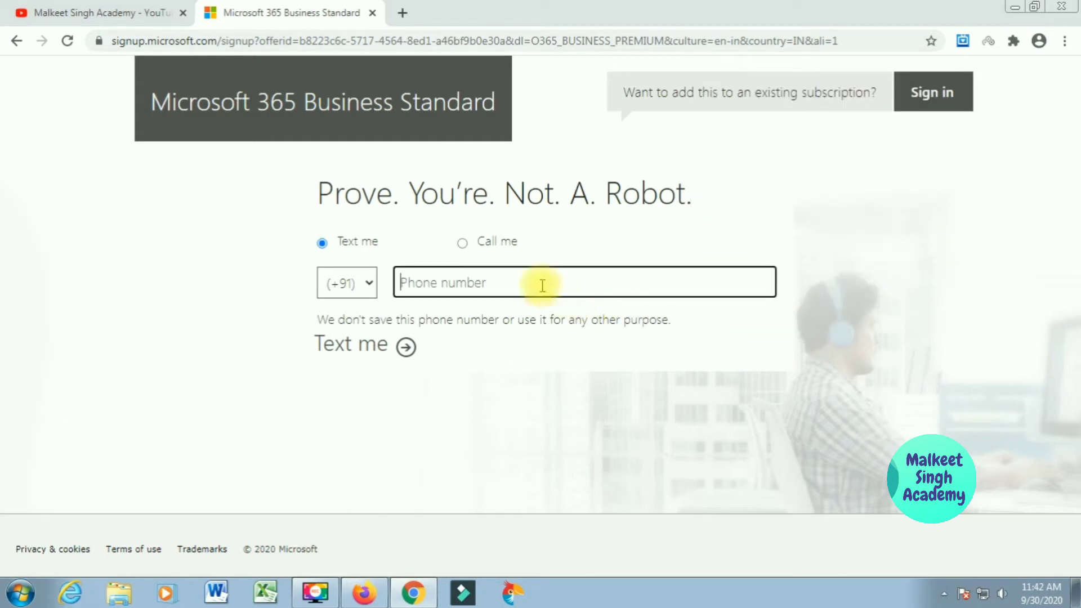
left_click_drag(315, 194, 693, 201)
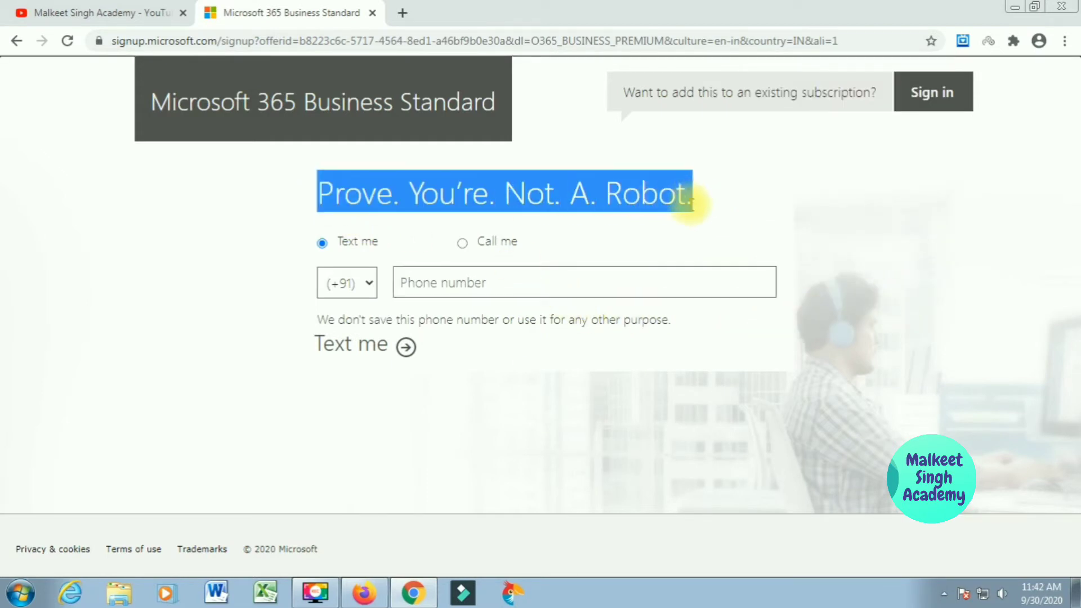
left_click(650, 276)
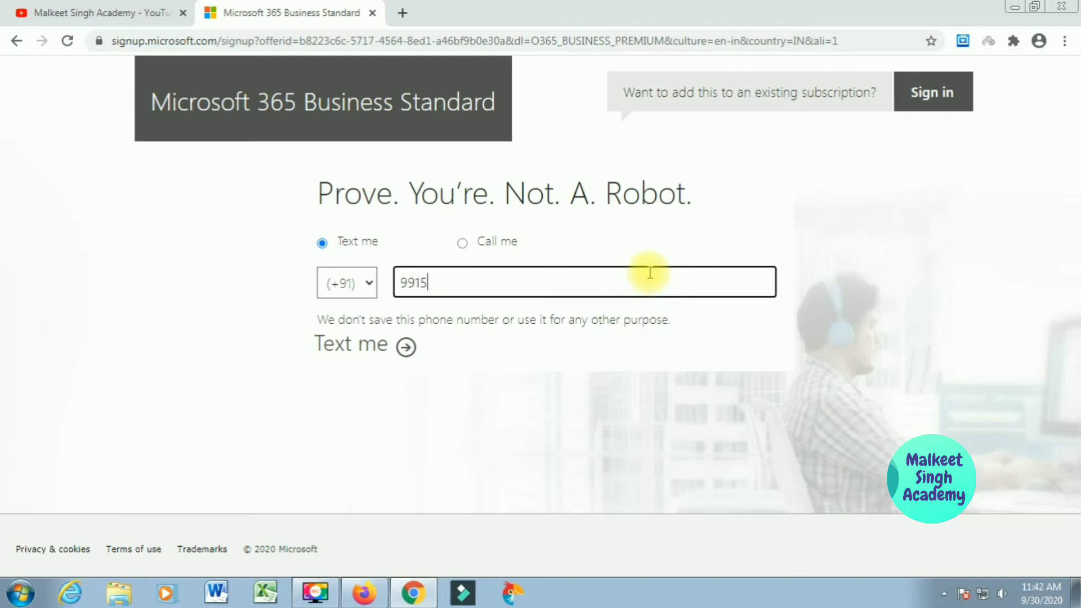
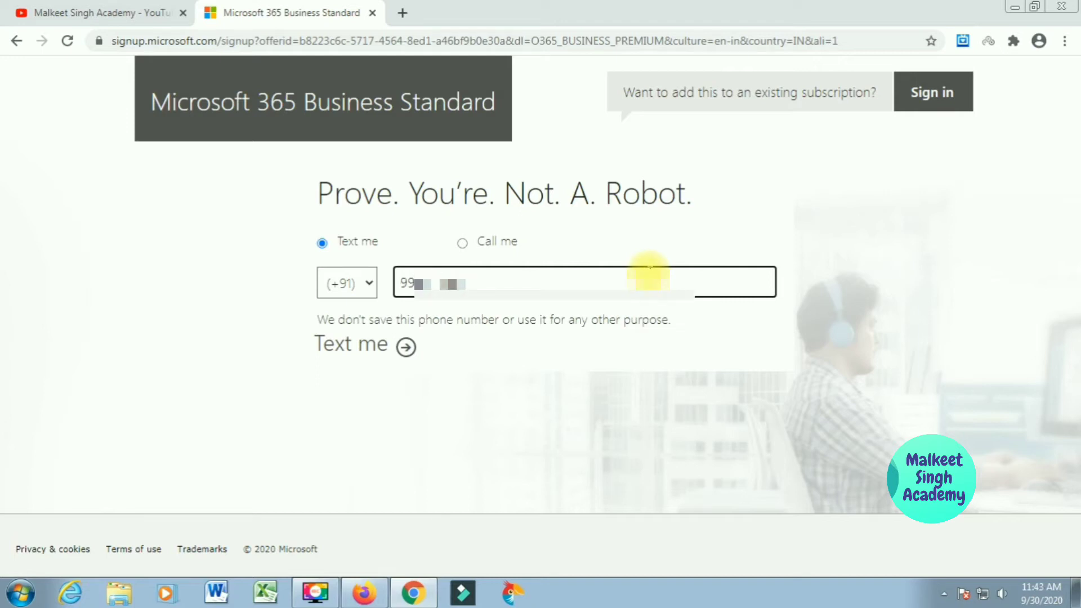
left_click(365, 351)
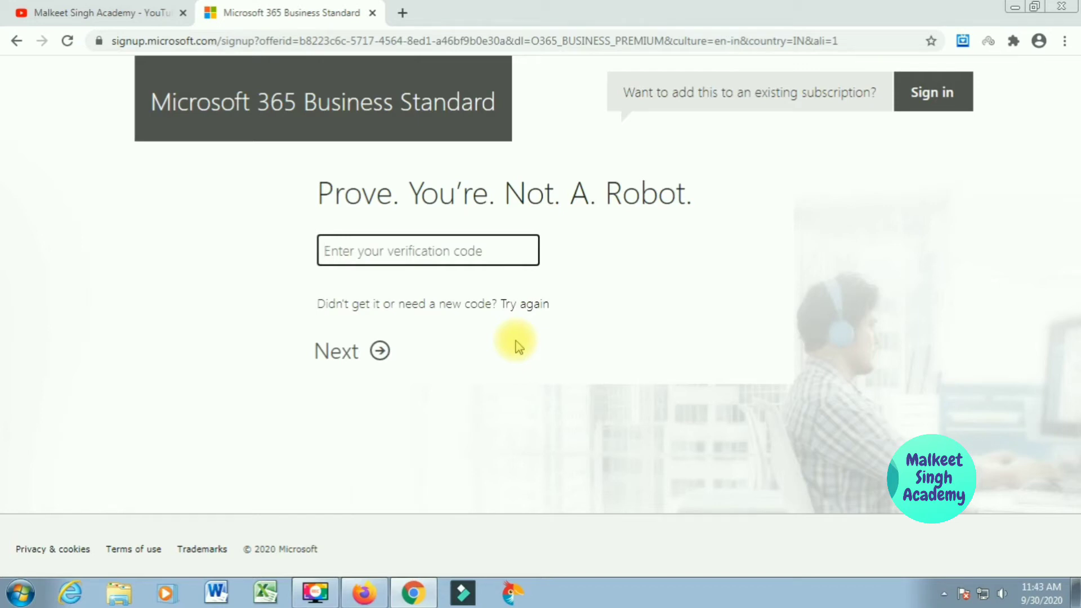
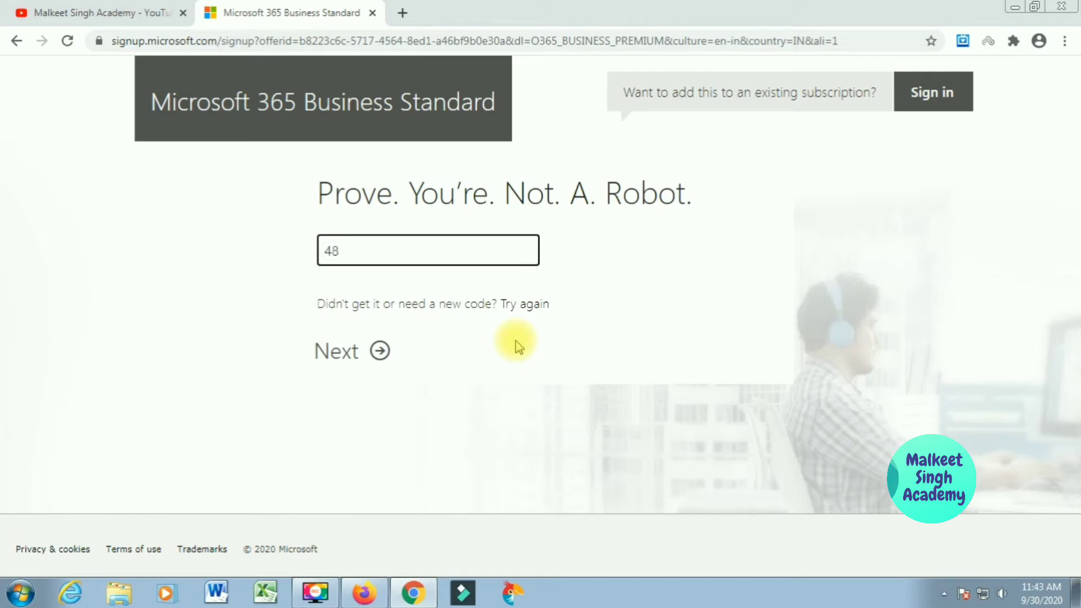
Enter the received verification code and submit it
left_click(354, 350)
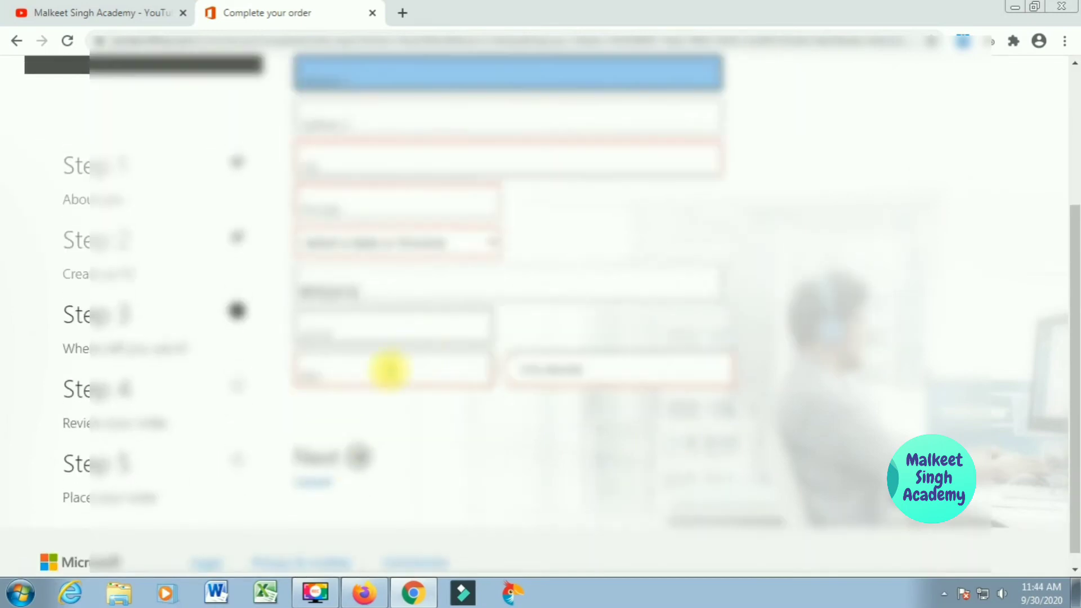
Choose the state in the billing address form and continue
left_click(386, 282)
left_click(415, 313)
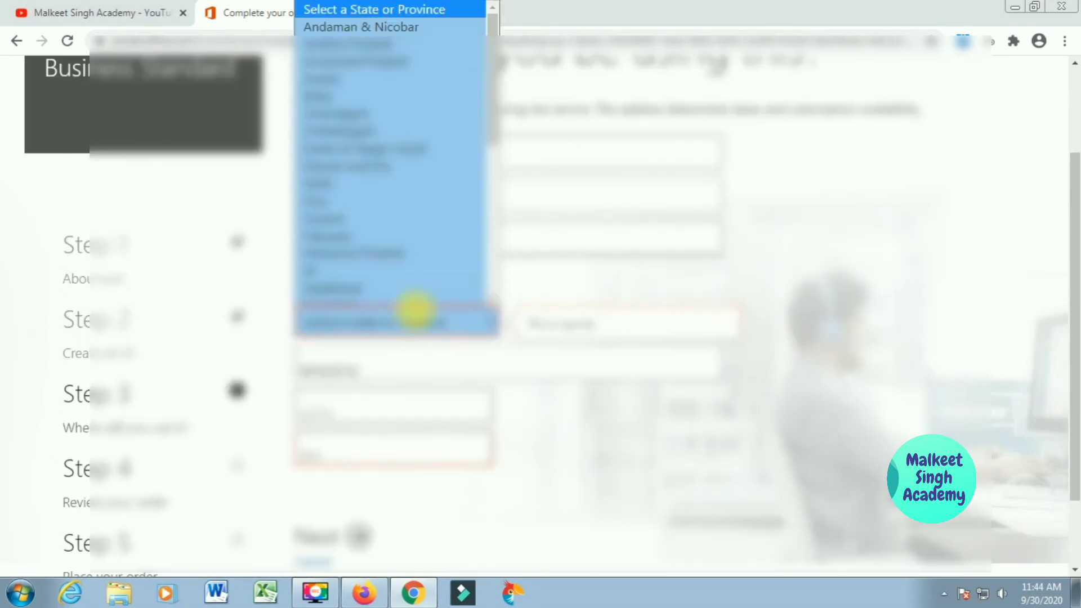
left_click(394, 439)
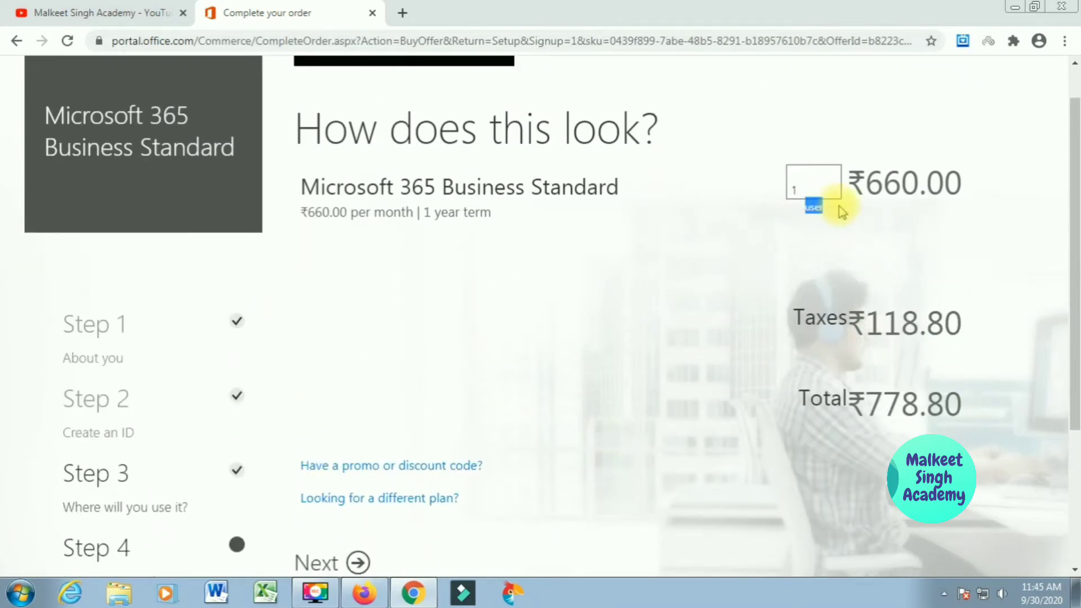
Change the user quantity to 100, totalling ₹77,880.00, and proceed to payment
left_click(821, 193)
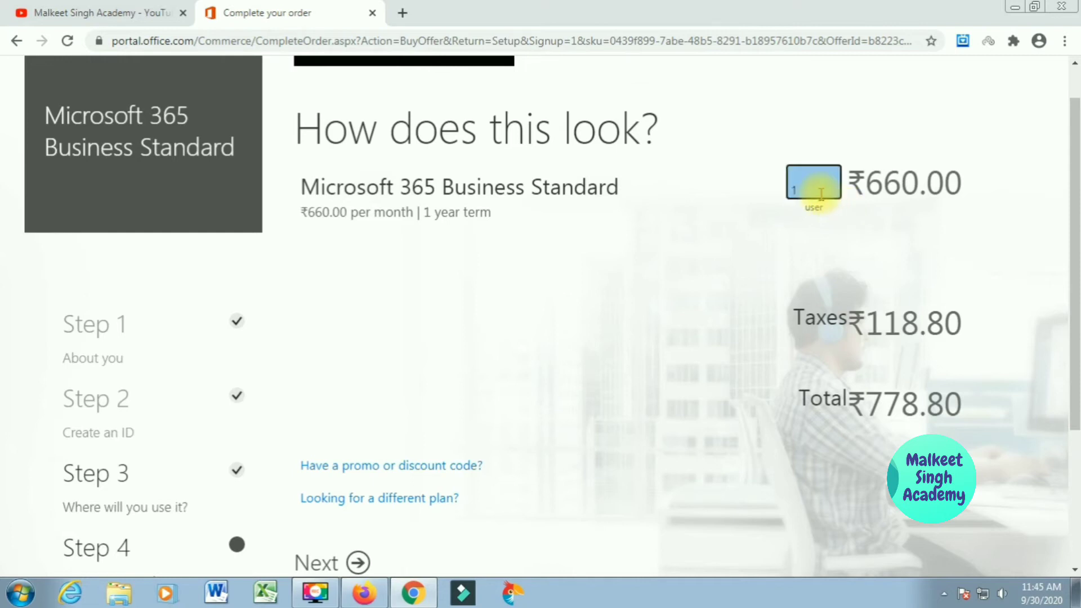
type("2")
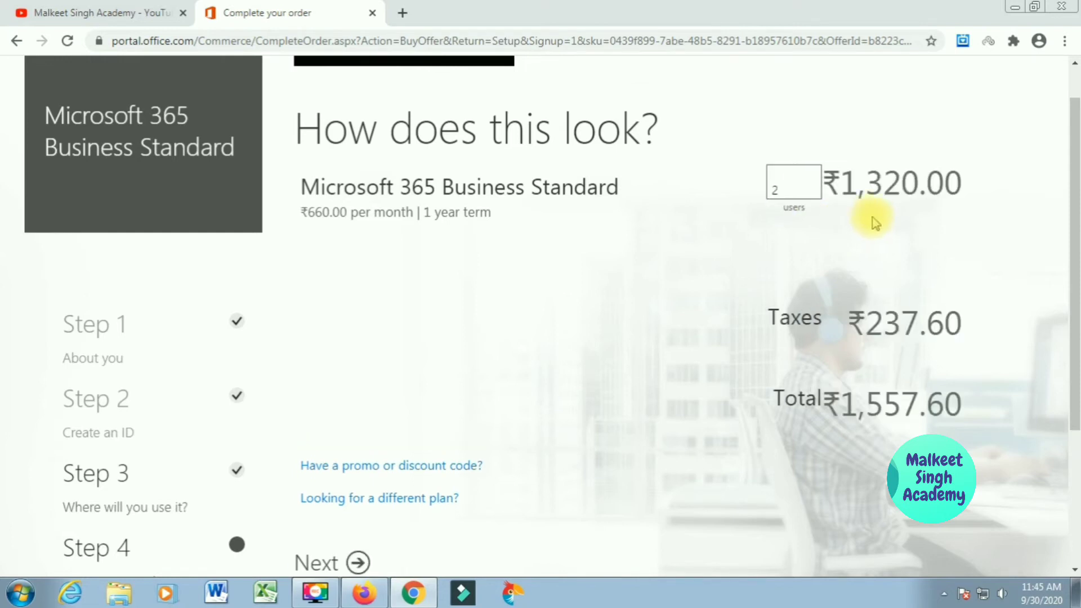
scroll(776, 262, "down", 2)
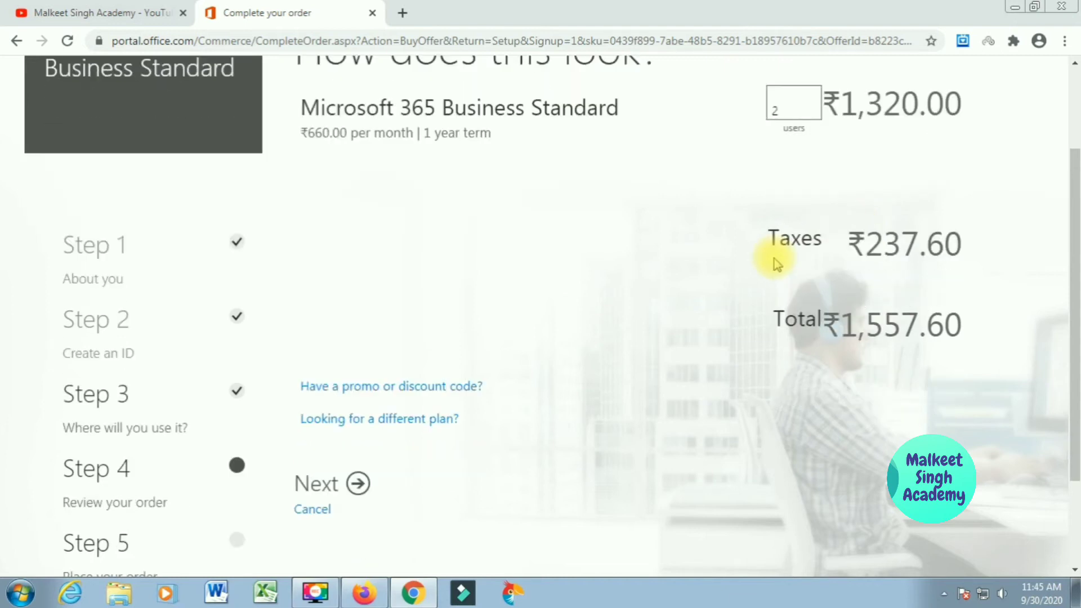
scroll(775, 262, "up", 3)
double_click(795, 233)
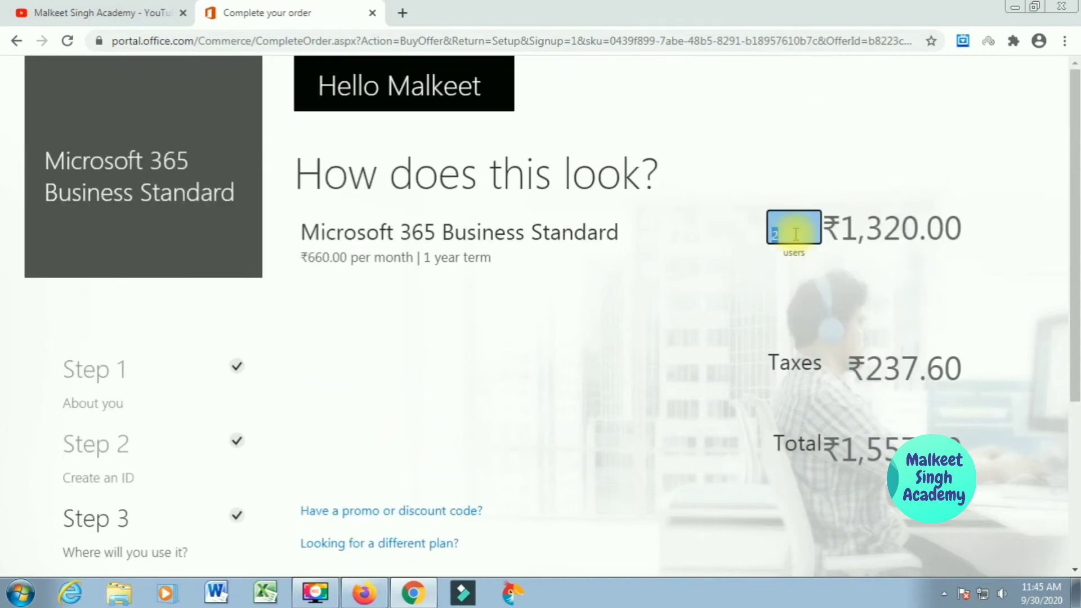
type("100")
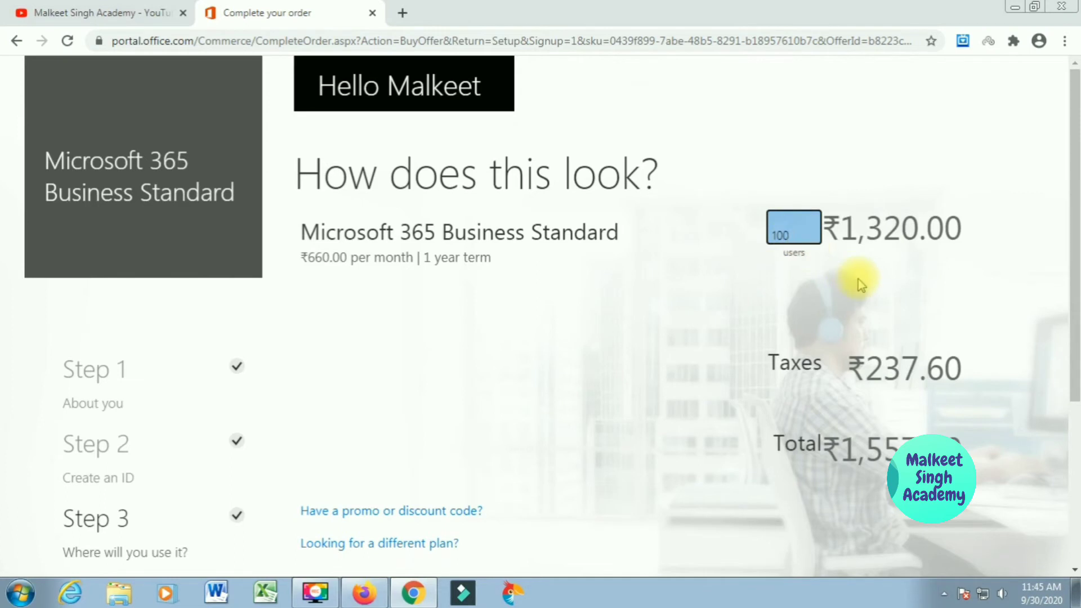
left_click(846, 260)
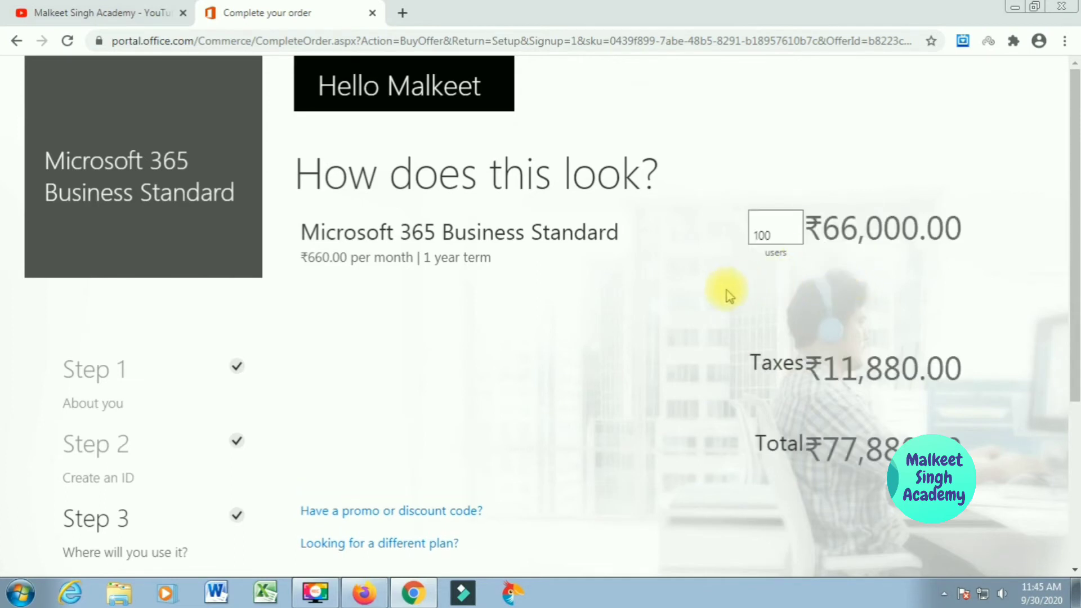
left_click_drag(830, 234, 984, 236)
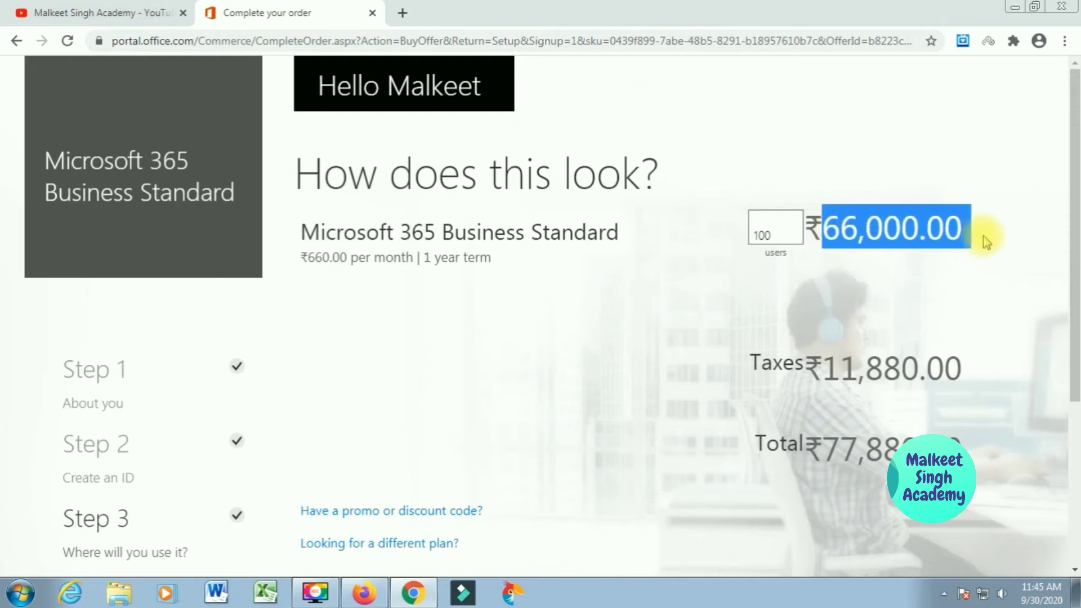
left_click(853, 292)
scroll(652, 386, "down", 4)
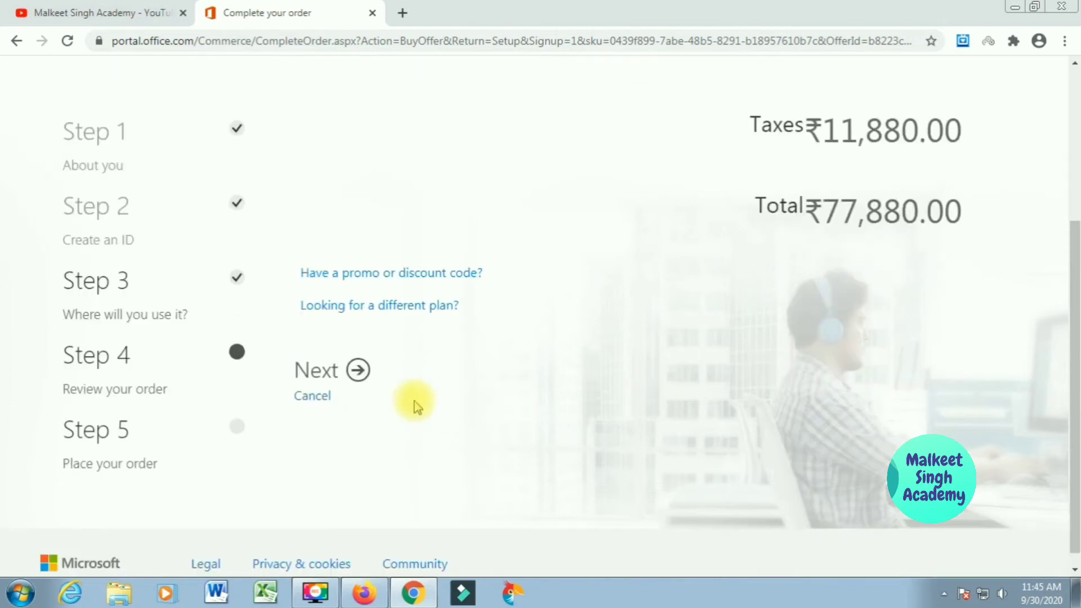
left_click(315, 369)
scroll(602, 411, "up", 3)
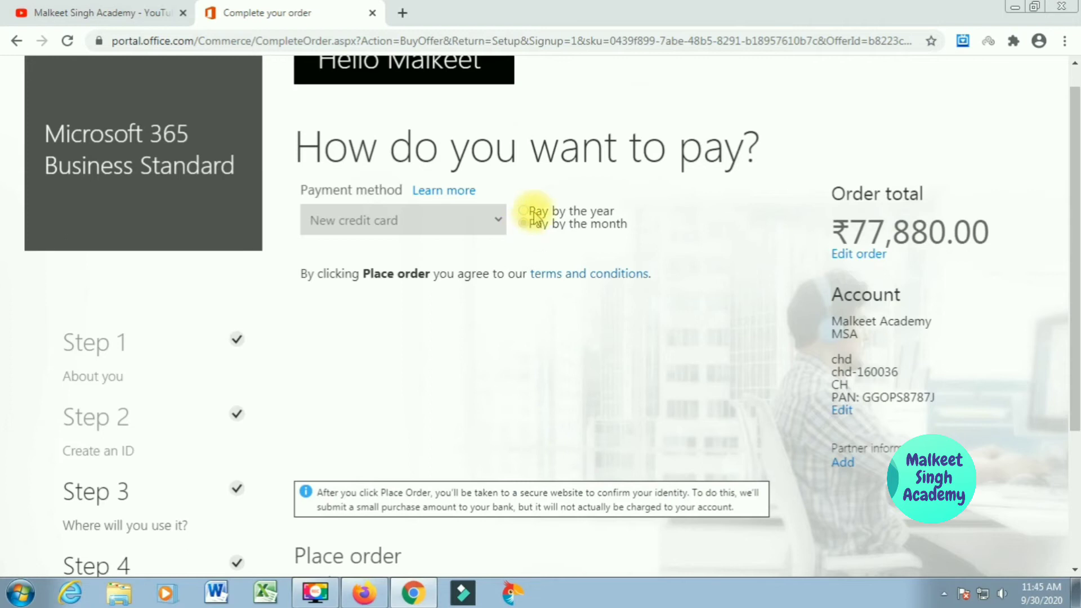
scroll(544, 325, "down", 3)
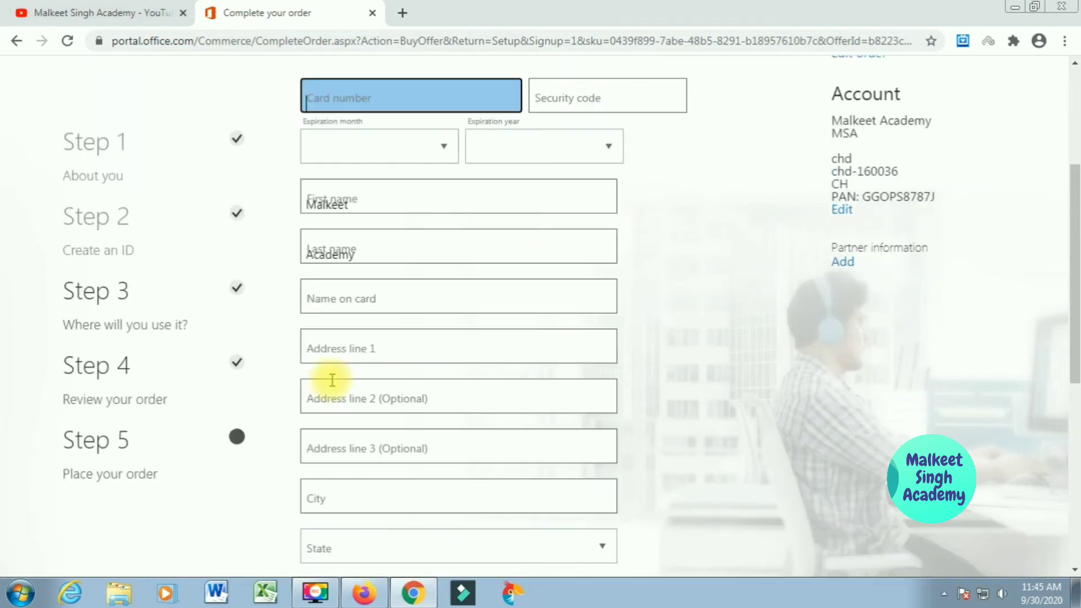
scroll(627, 367, "up", 3)
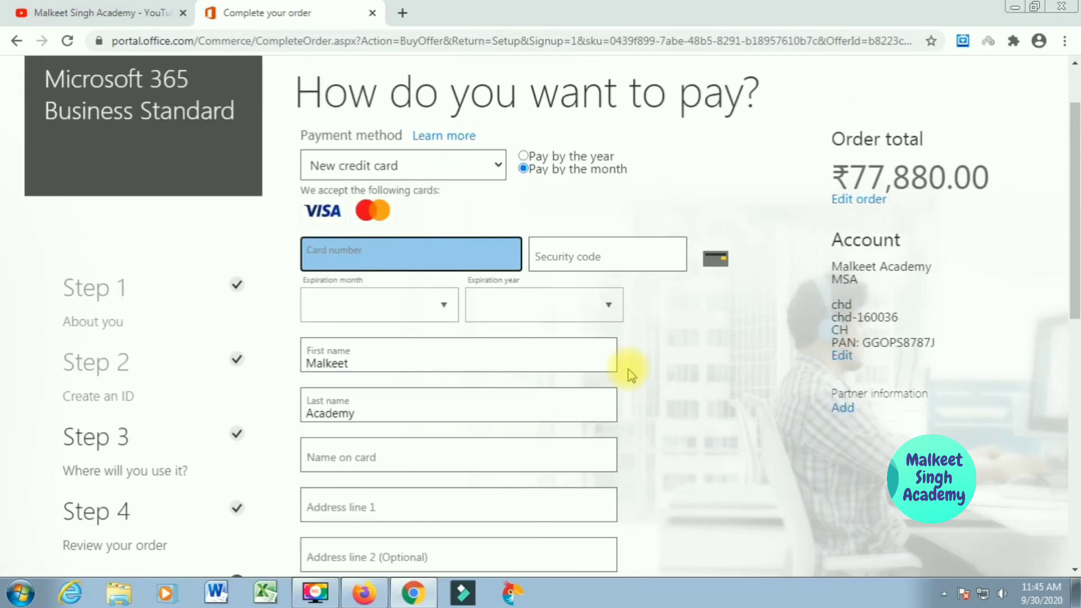
scroll(629, 374, "down", 4)
scroll(630, 374, "up", 4)
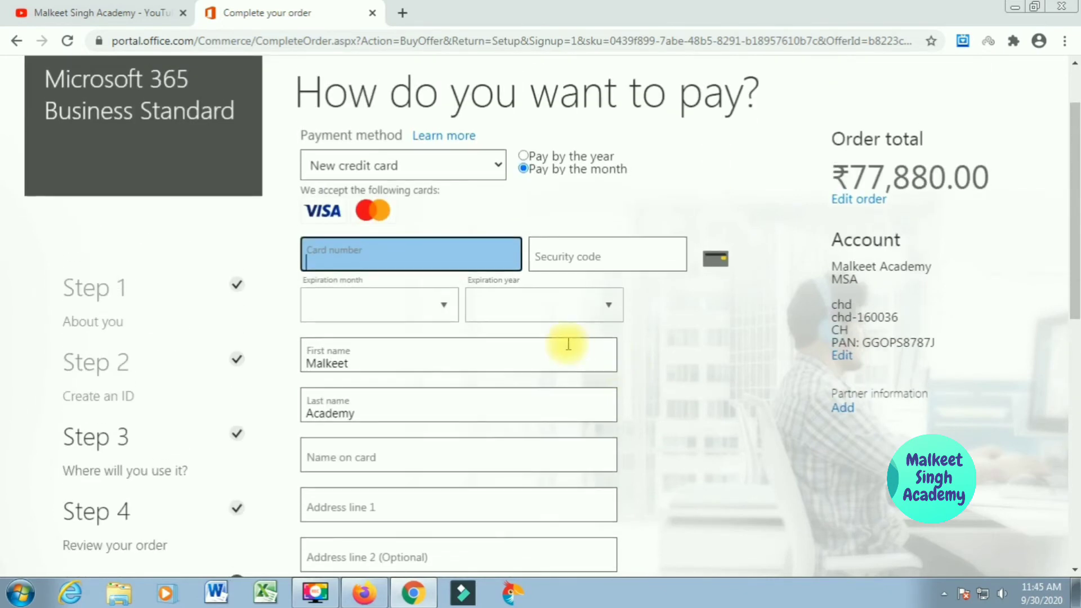
left_click(441, 166)
left_click(401, 253)
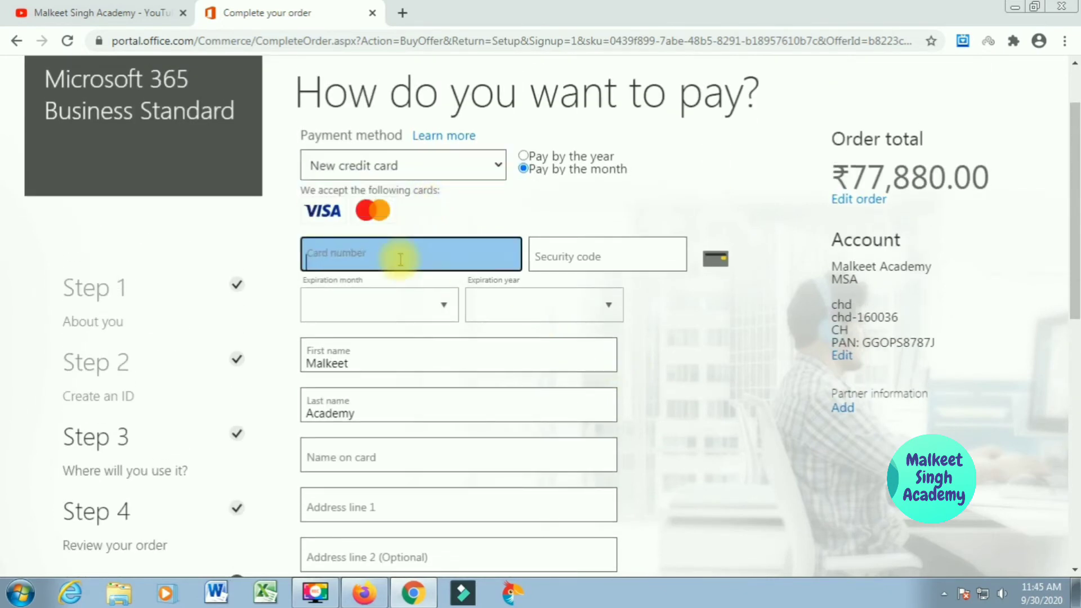
left_click(592, 268)
scroll(482, 361, "down", 1)
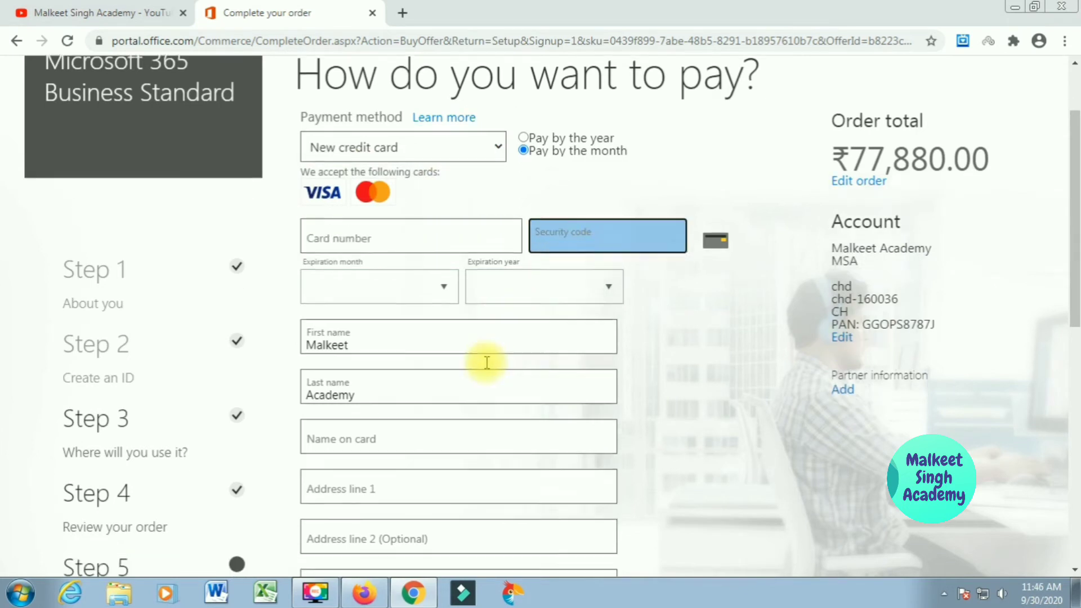
left_click(451, 383)
left_click(454, 423)
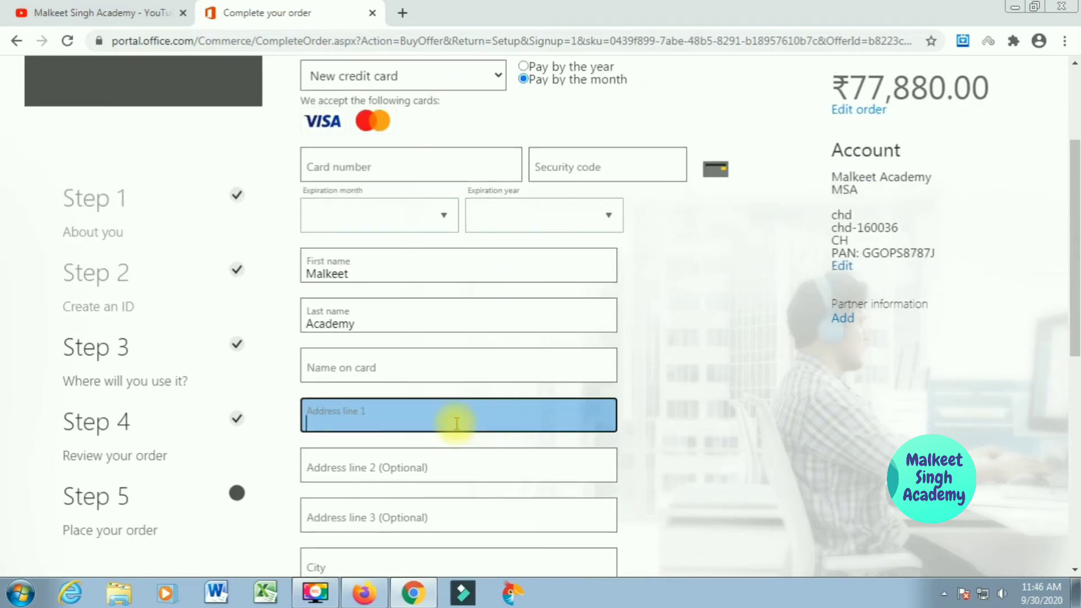
scroll(444, 388, "down", 4)
scroll(438, 356, "down", 2)
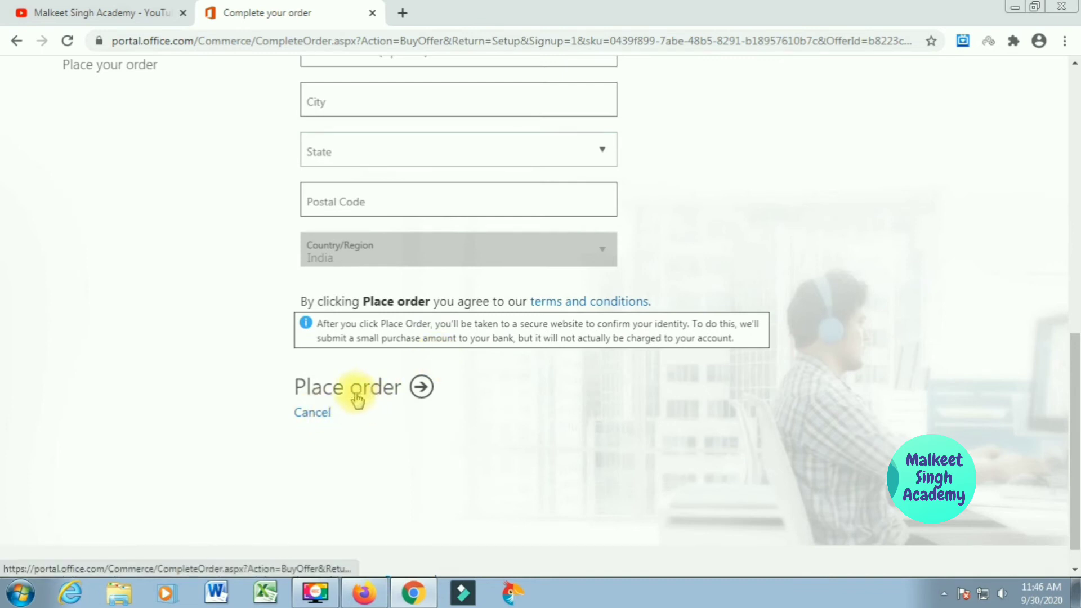
Cancel the Business Standard order and confirm with Cancel my order
left_click(313, 411)
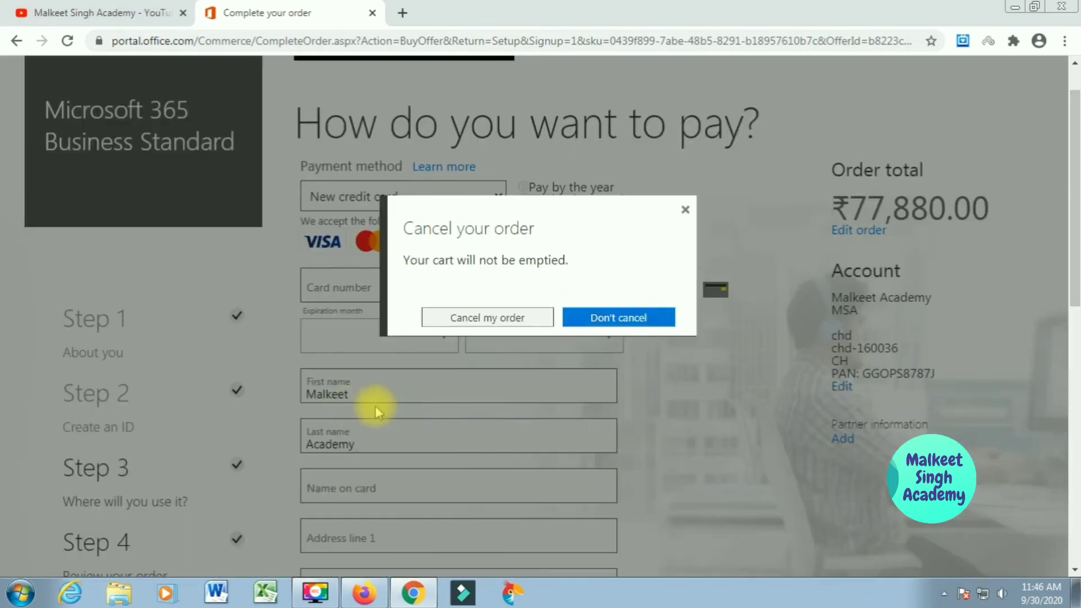
left_click(532, 322)
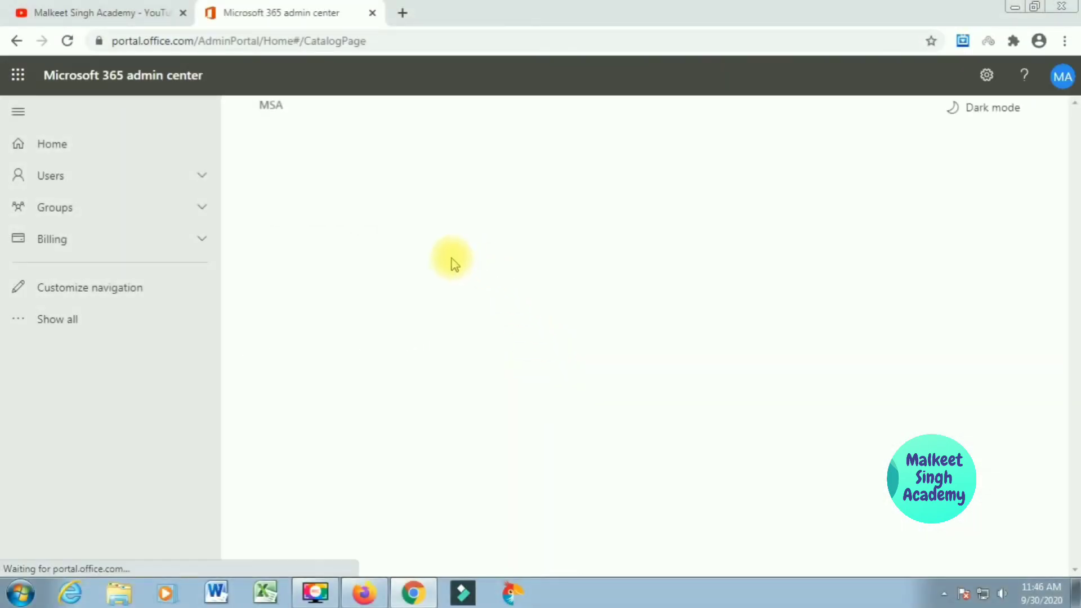
Go to Users > Active users and start the Add a user form
left_click(126, 174)
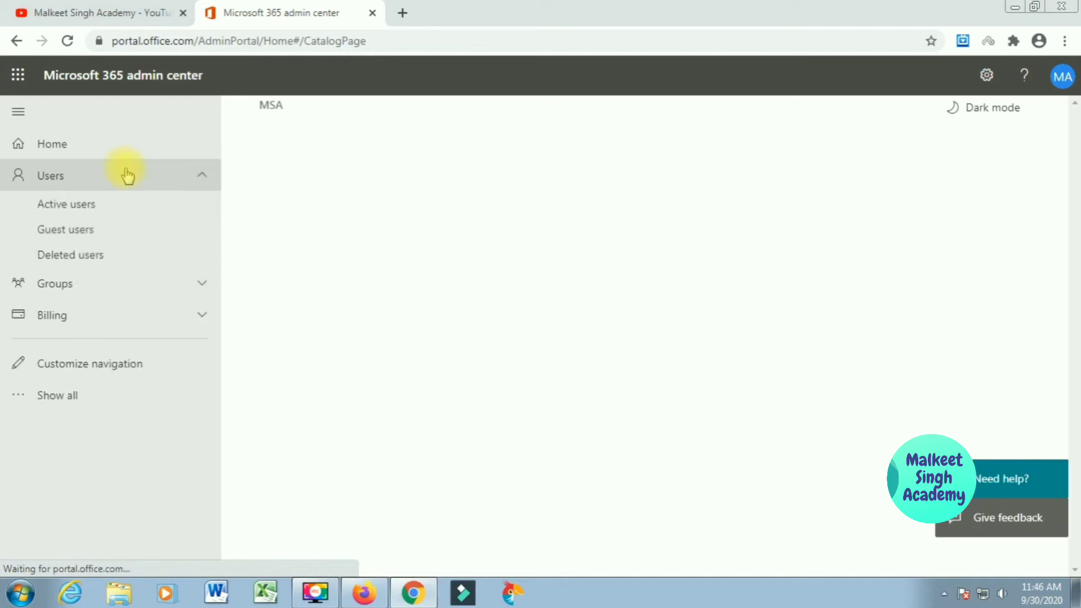
left_click(130, 202)
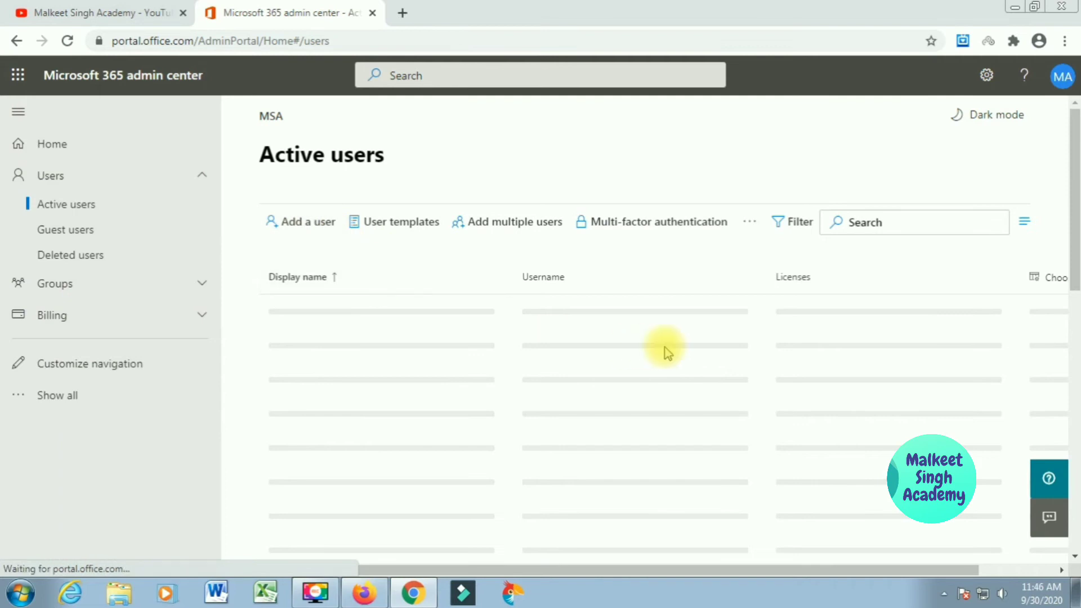
left_click(318, 225)
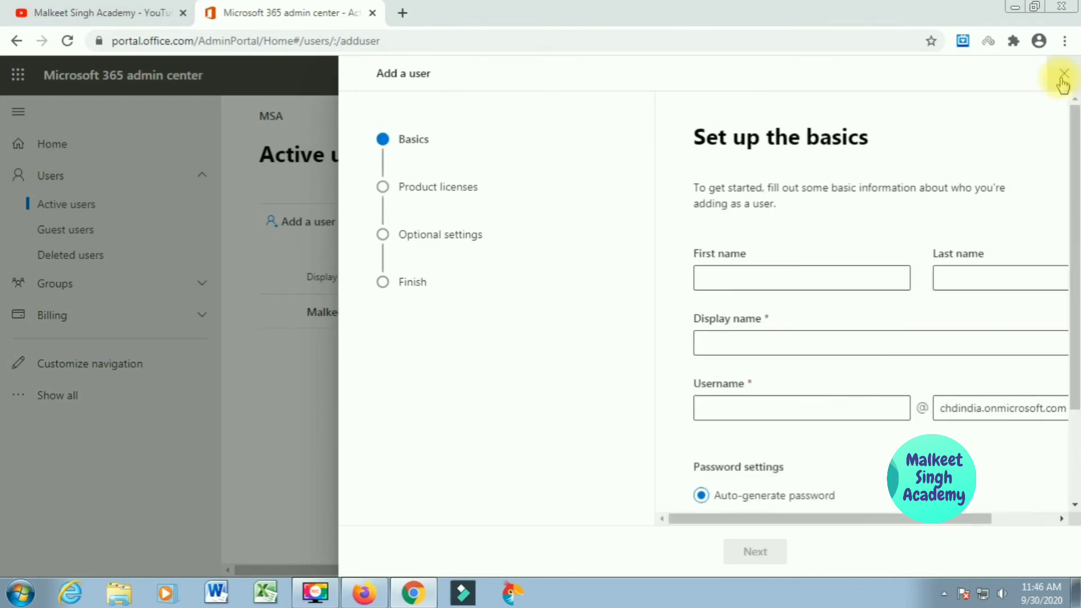
scroll(838, 334, "down", 2)
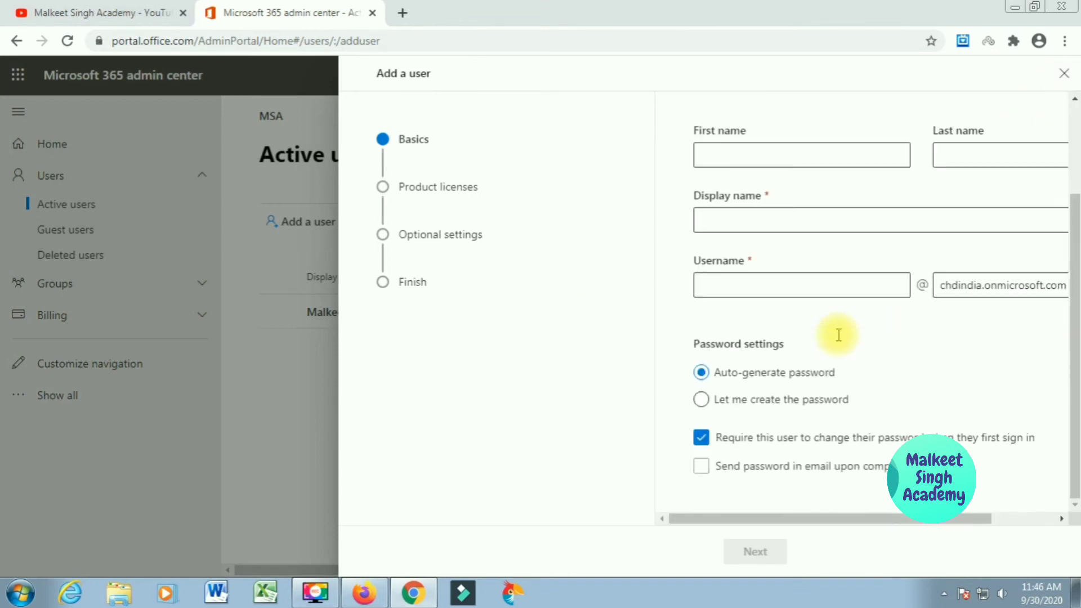
Close the Add a user form and confirm discarding it
scroll(838, 335, "up", 2)
left_click(1063, 73)
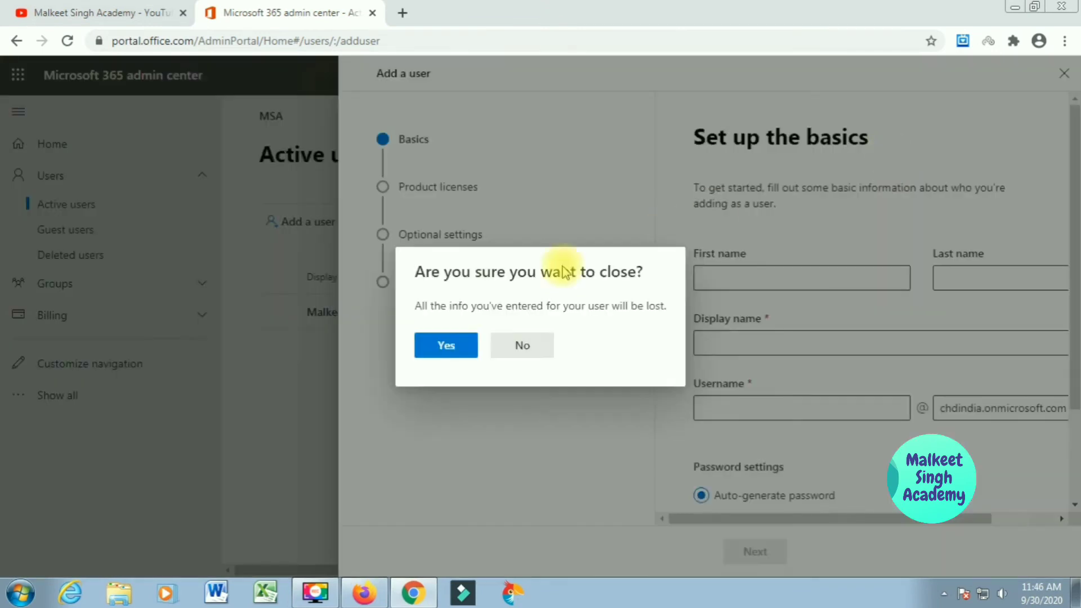
left_click(468, 355)
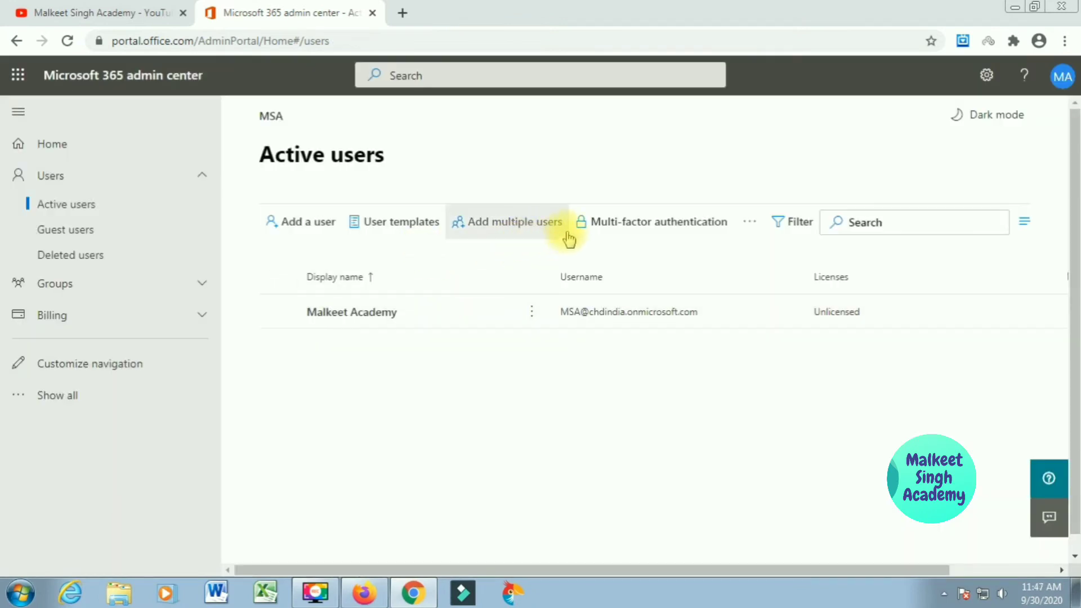
Open and dismiss the Add multiple users panel, then expand Billing in the navigation
left_click(535, 222)
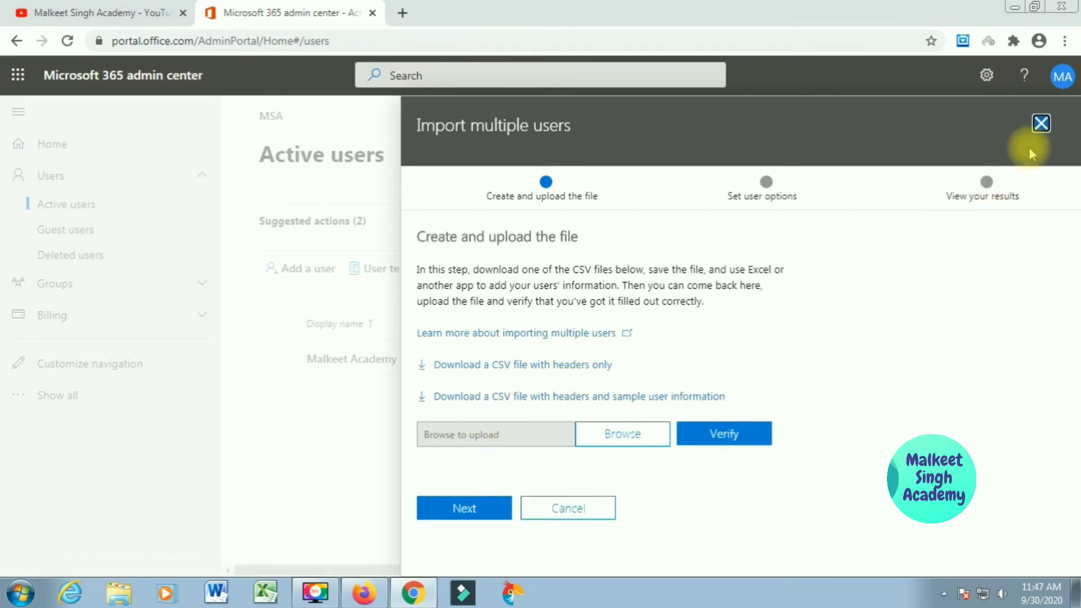
left_click(1040, 124)
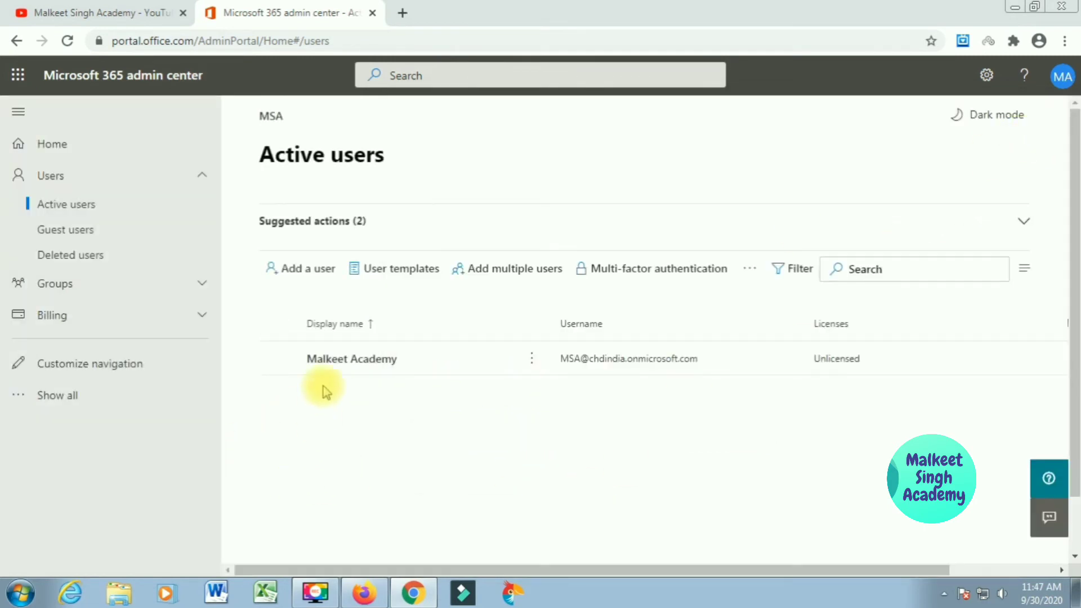
left_click(185, 321)
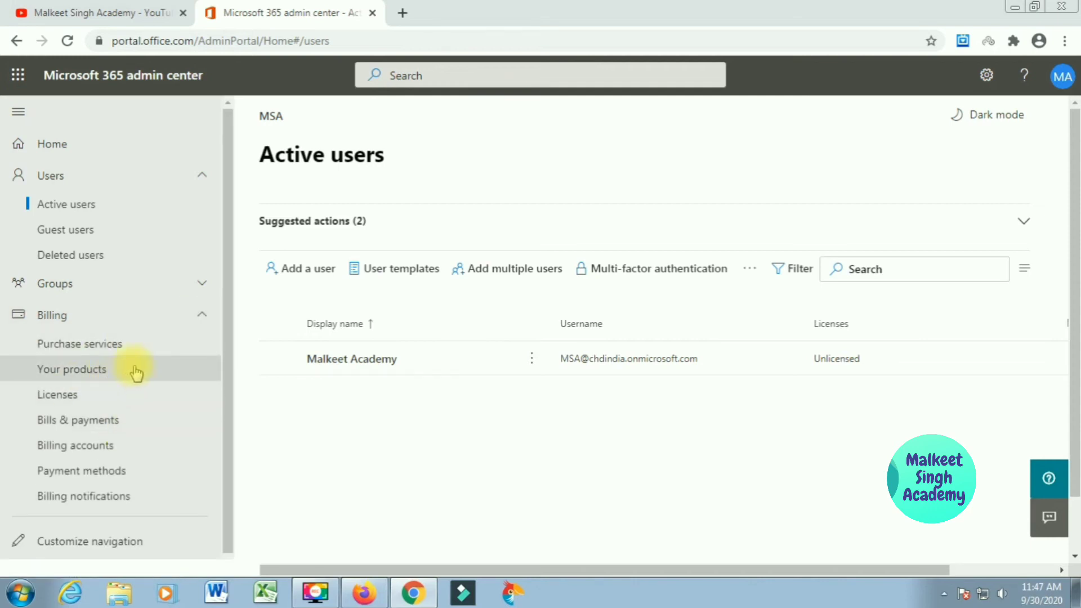
Check Licenses and Your products, both showing no subscriptions, then go to Purchase services
left_click(113, 393)
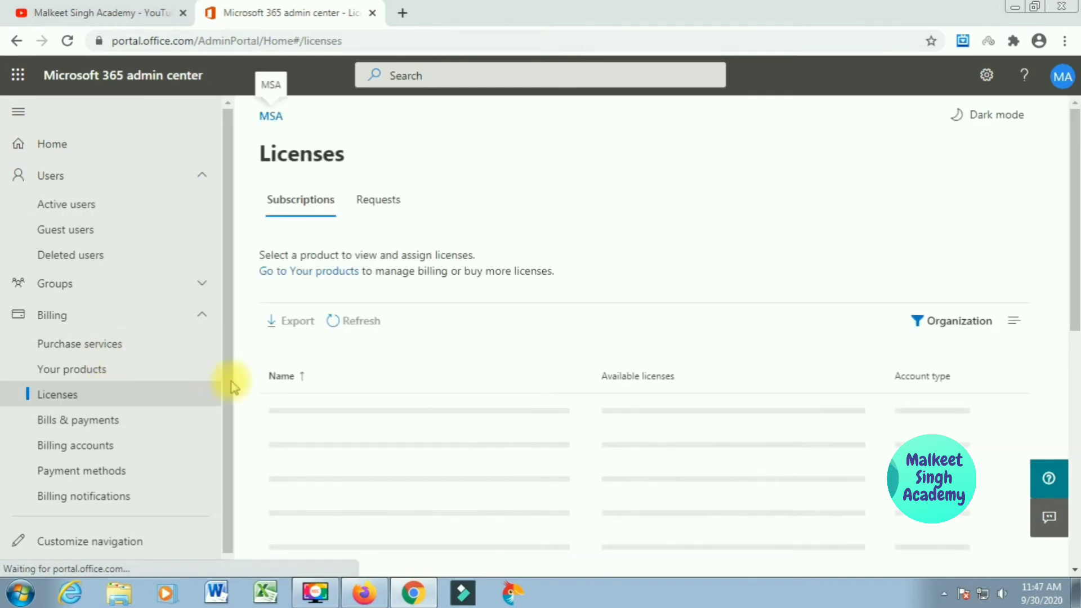
scroll(580, 376, "down", 2)
scroll(563, 372, "up", 2)
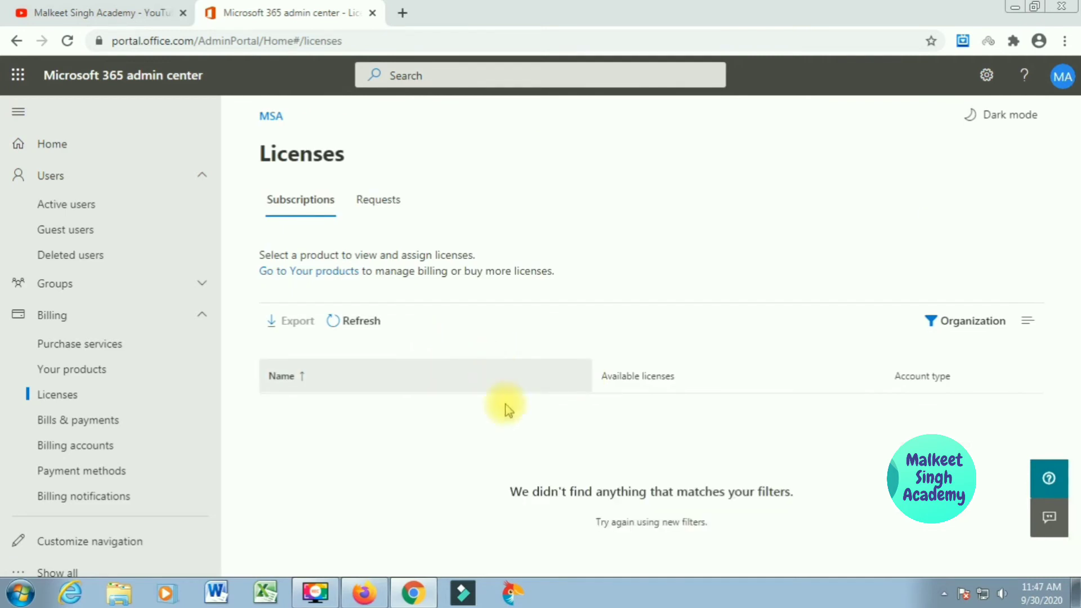
left_click_drag(508, 491, 793, 489)
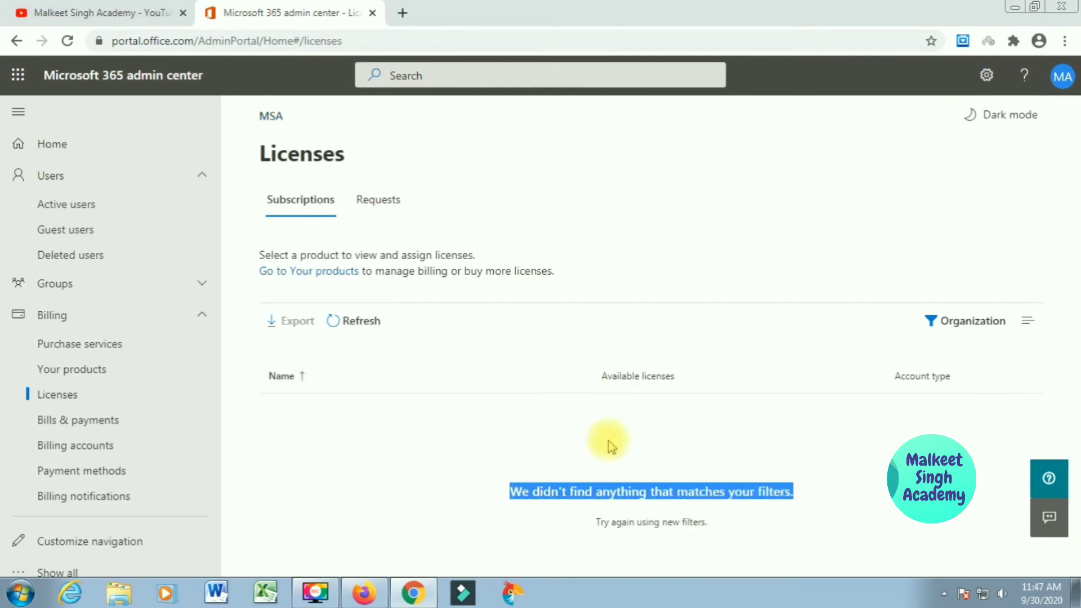
left_click(324, 271)
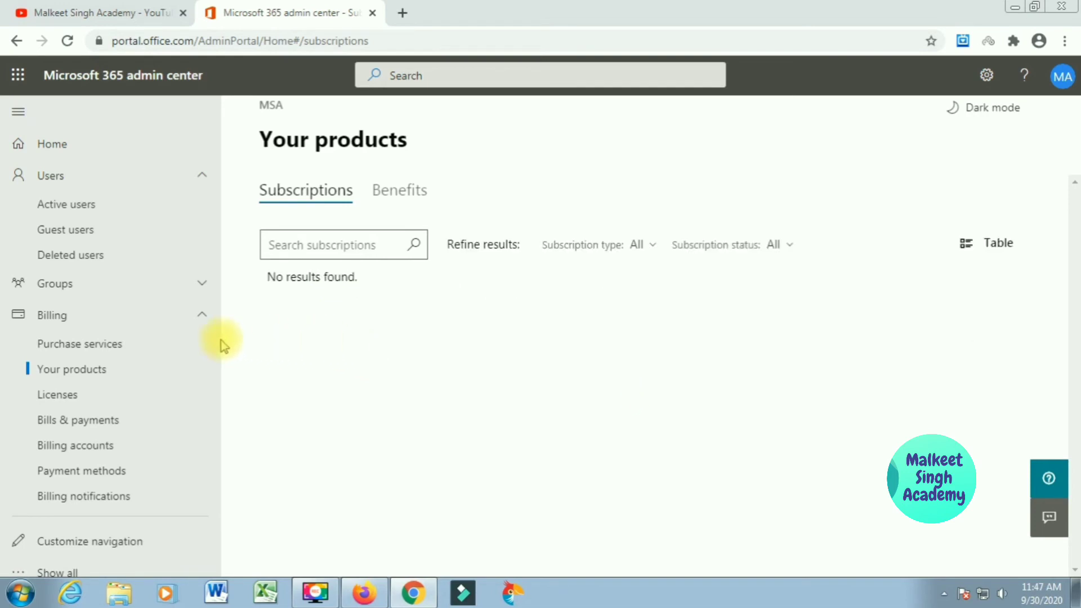
left_click(120, 341)
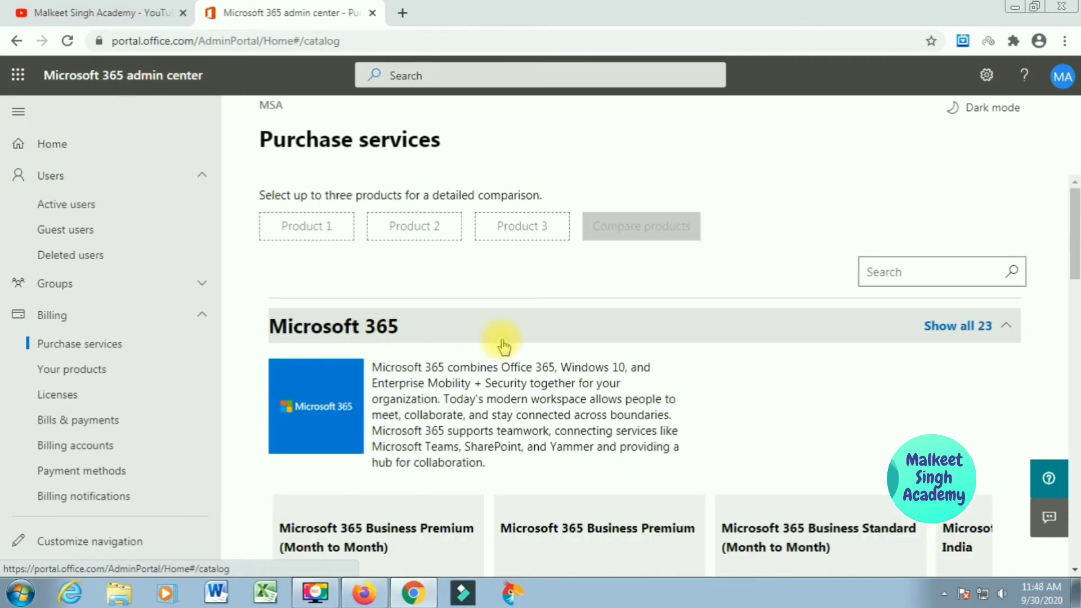
Page forward through the Microsoft 365 products carousel to its last plans
scroll(502, 345, "down", 4)
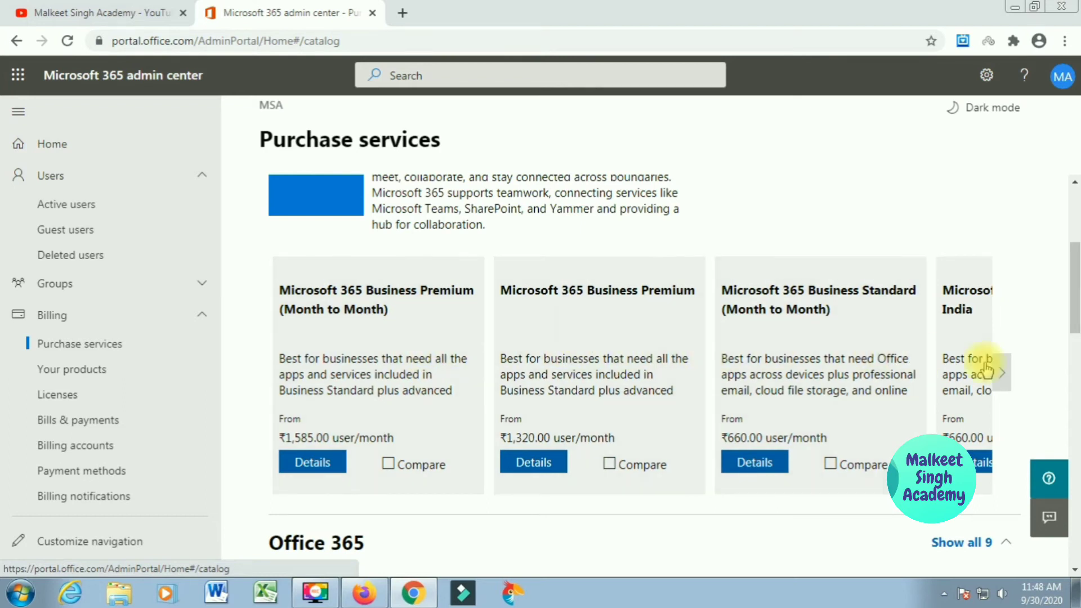
left_click(1004, 376)
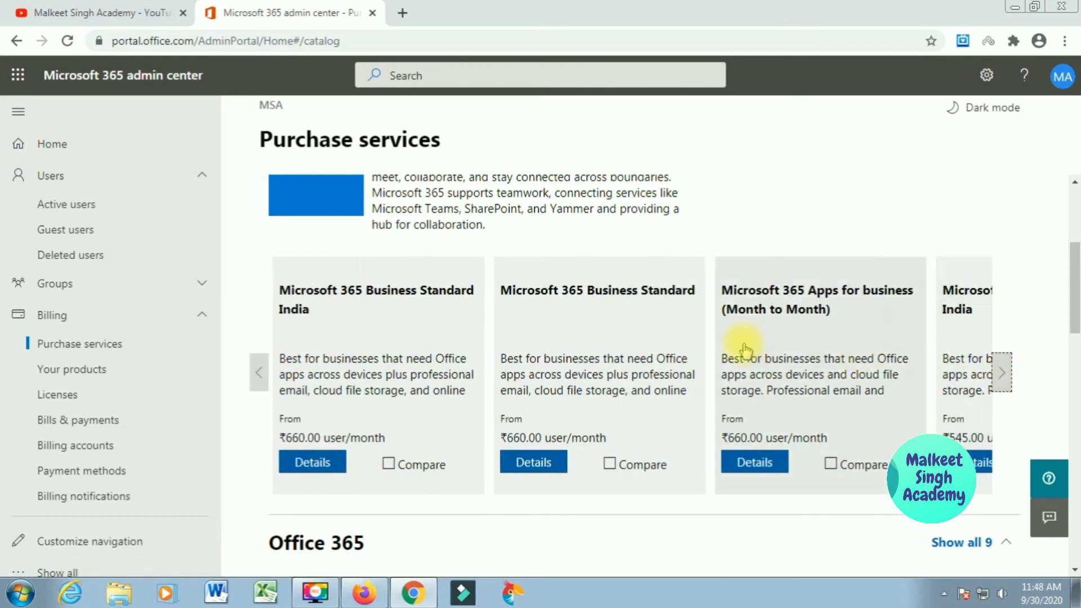
left_click(1004, 376)
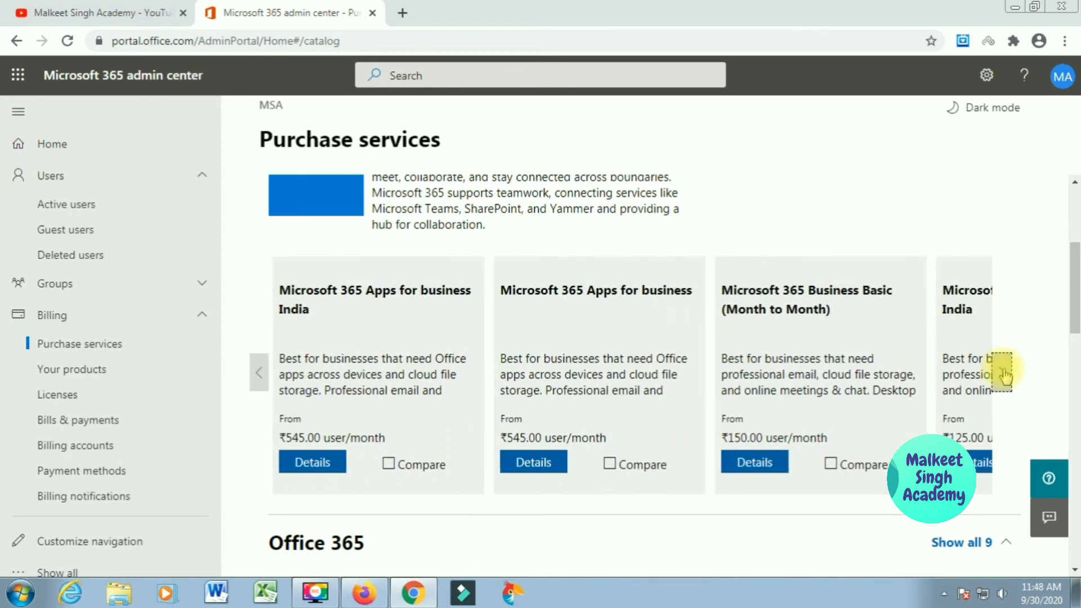
left_click(1004, 376)
left_click(1003, 375)
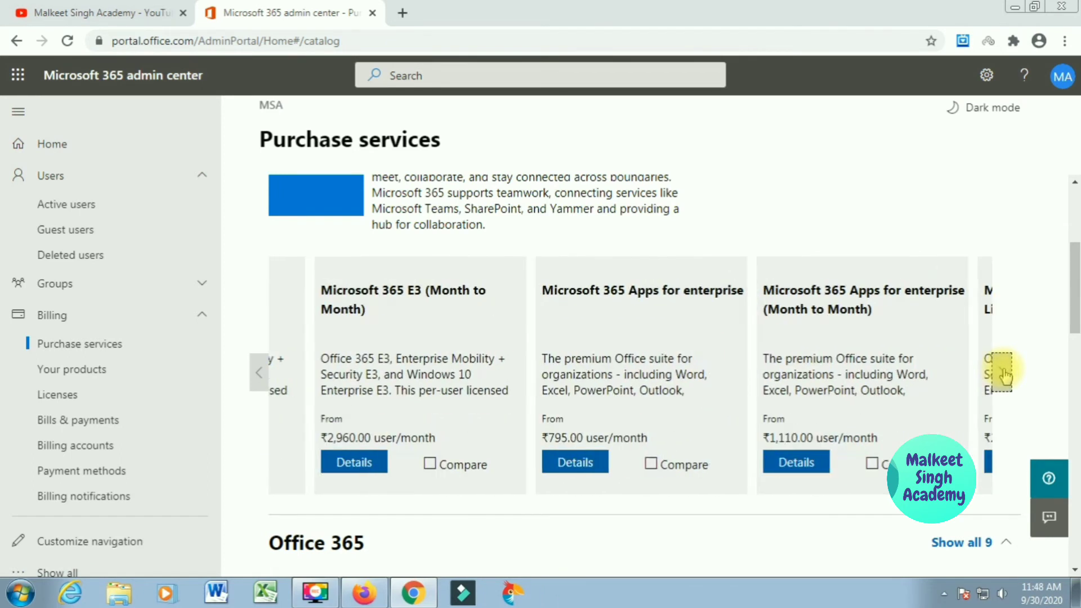
left_click(1003, 376)
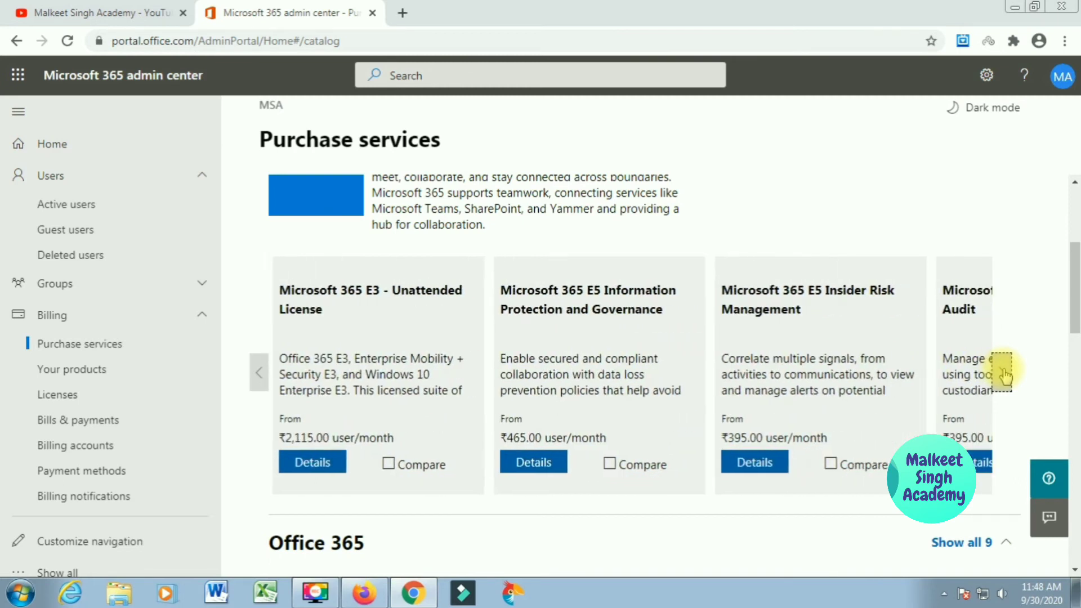
left_click(1003, 376)
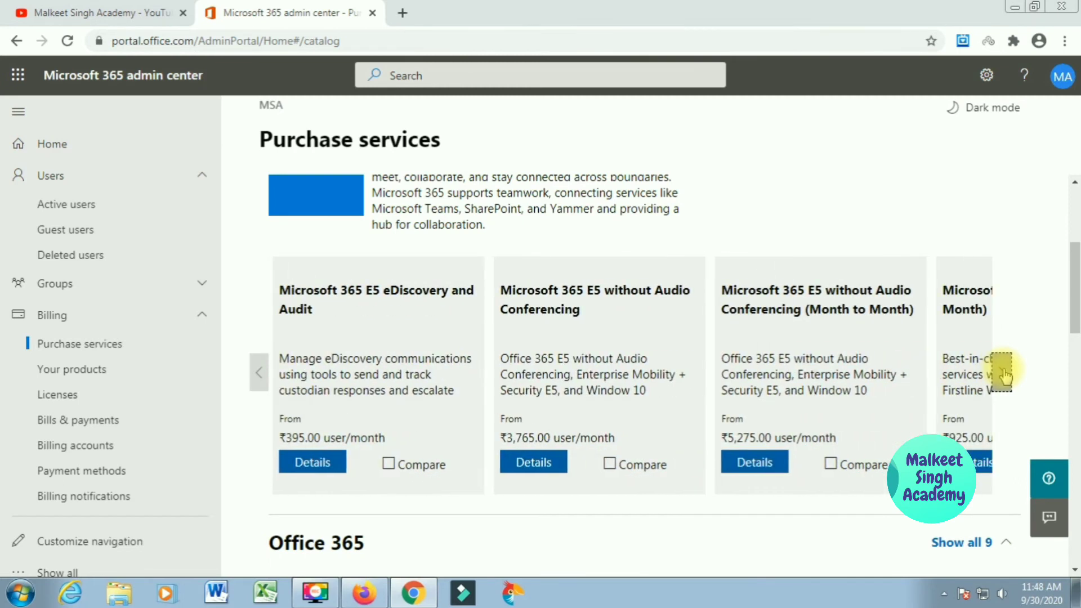
left_click(1003, 376)
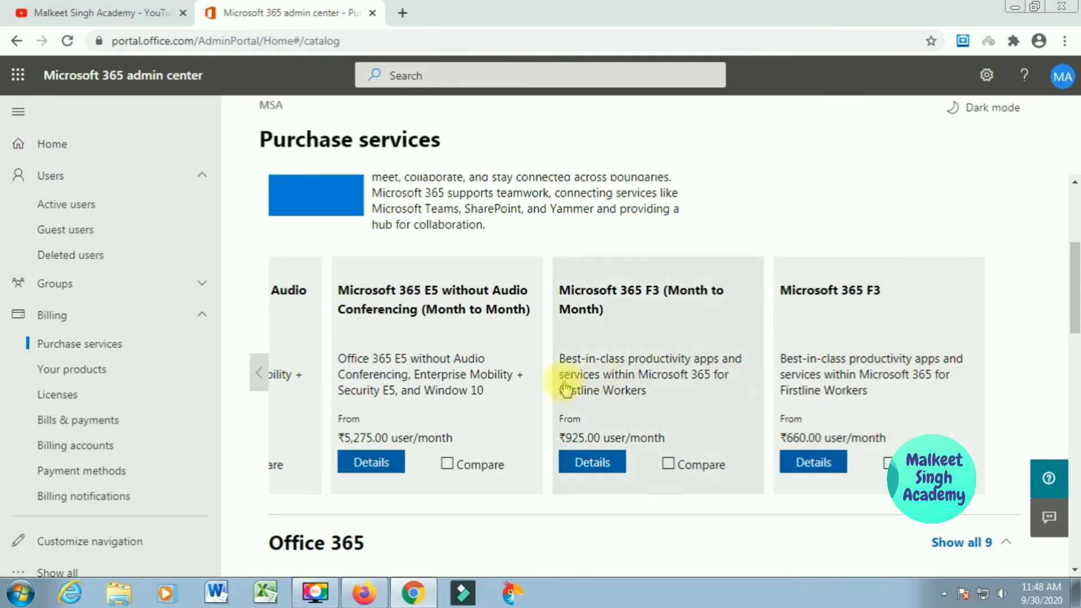
Page back to Microsoft 365 E3 and open its offer details
left_click(259, 374)
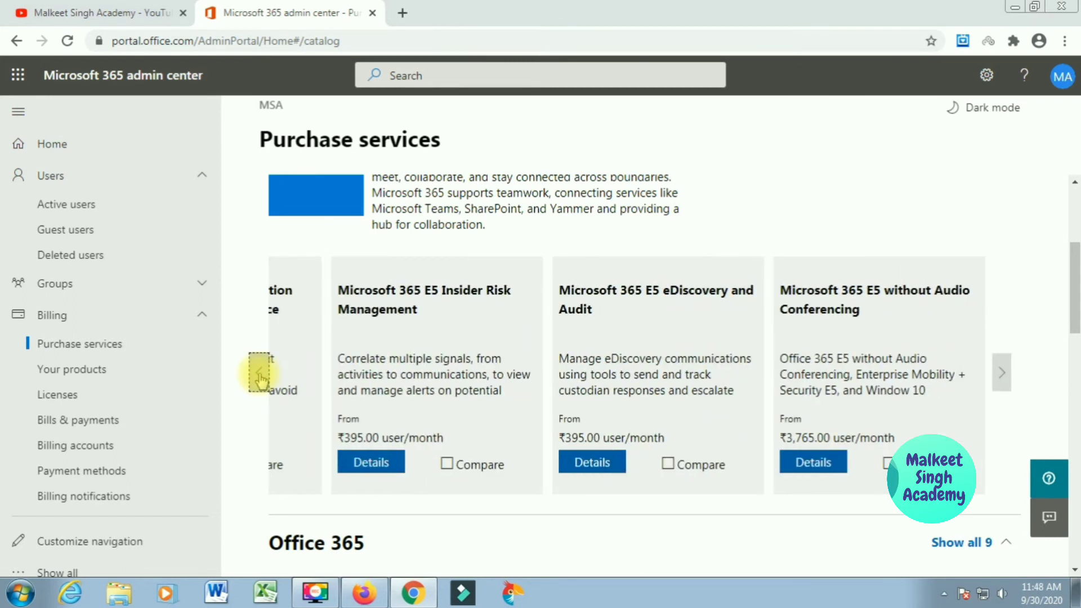
left_click(259, 374)
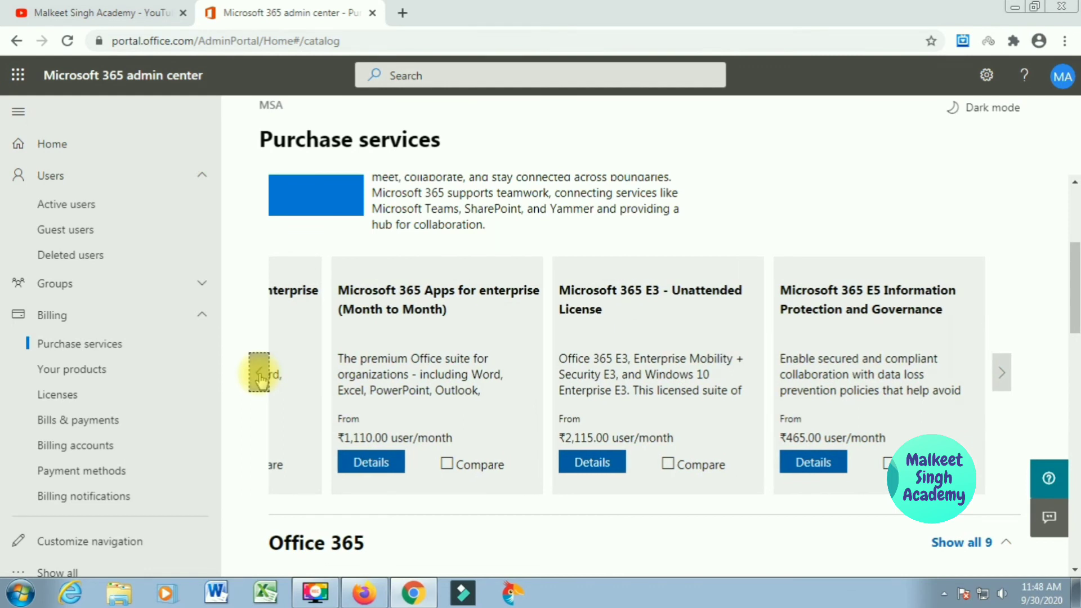
left_click(258, 374)
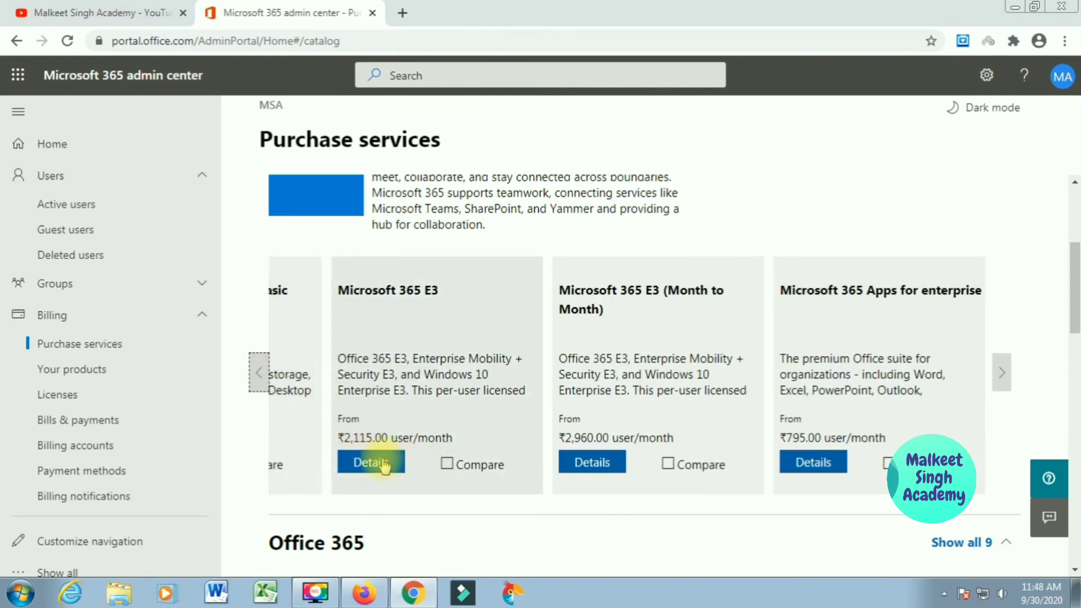
left_click(259, 373)
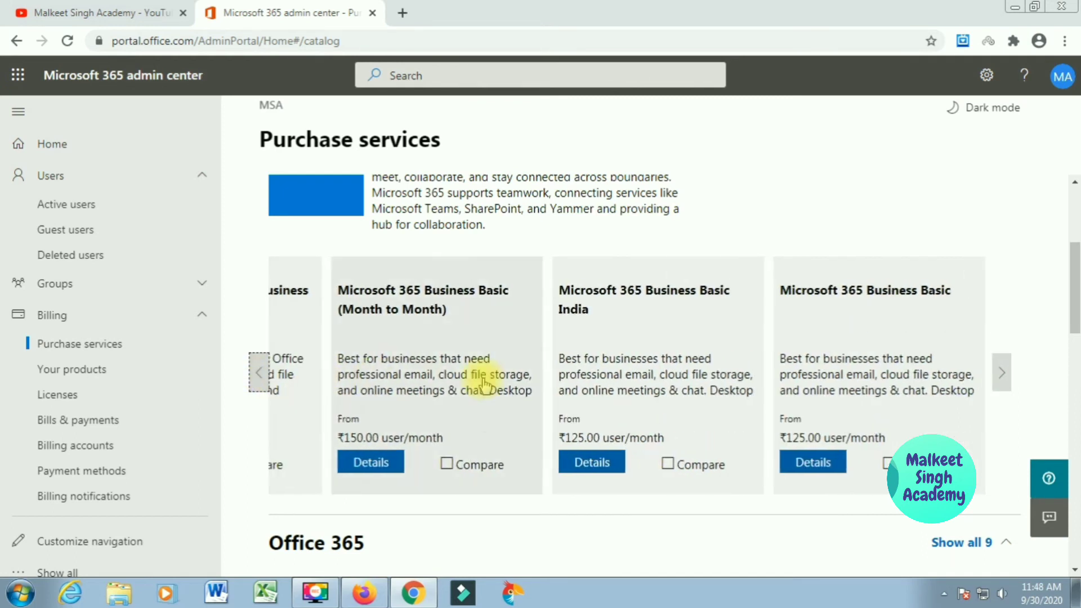
left_click(1003, 373)
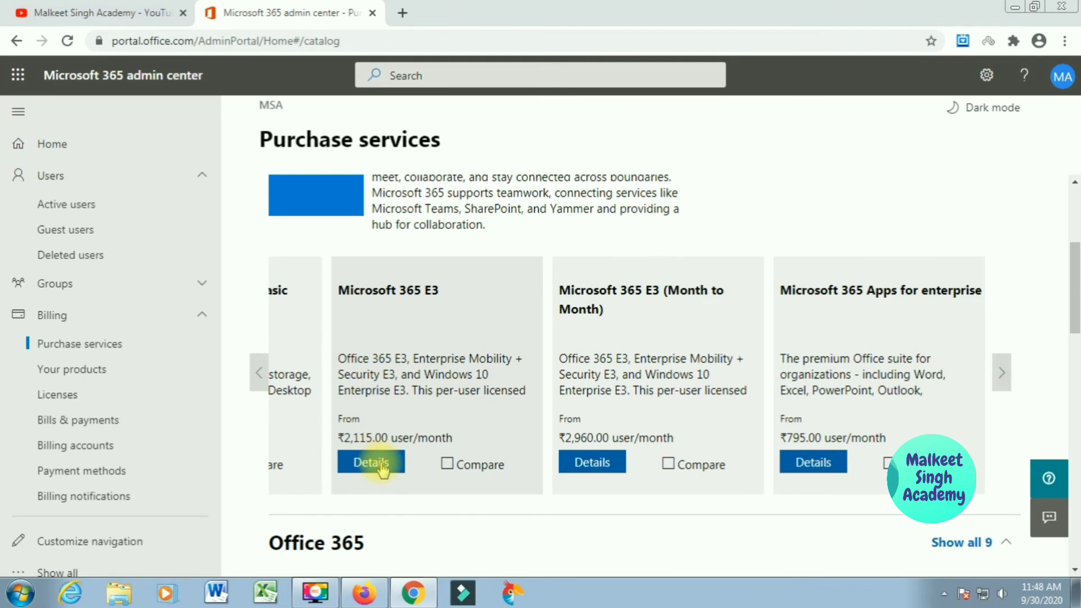
left_click(371, 463)
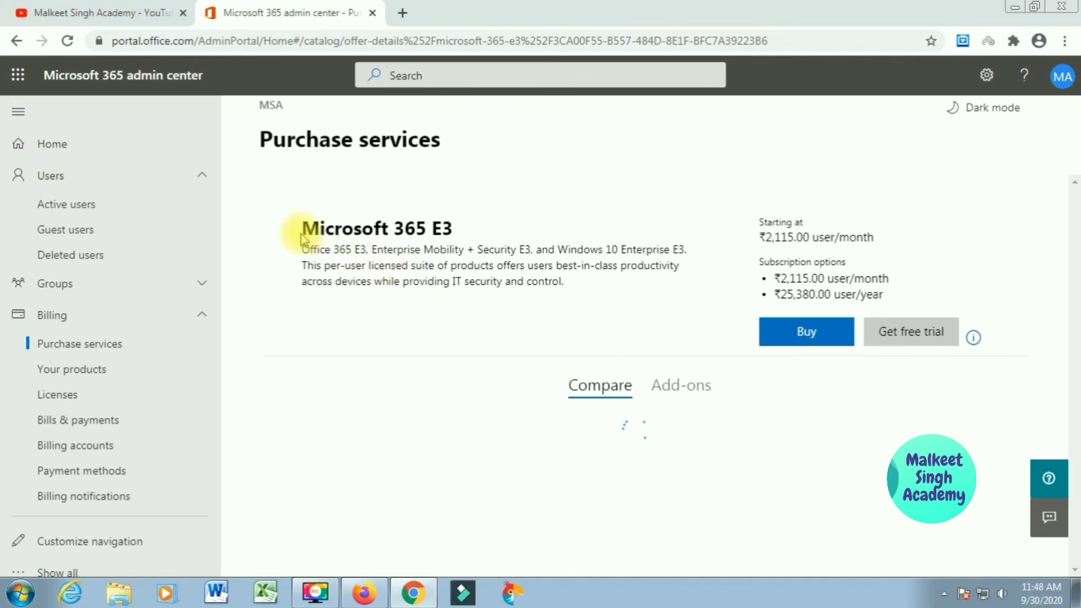
Start the Microsoft 365 E3 free trial from its offer page
left_click_drag(301, 228, 454, 232)
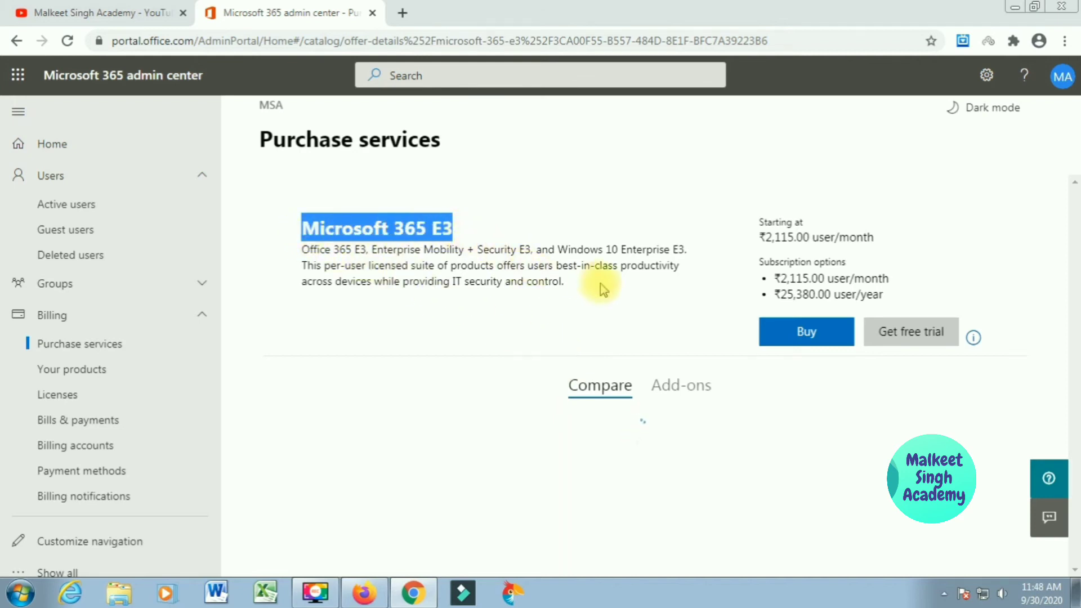
left_click(904, 336)
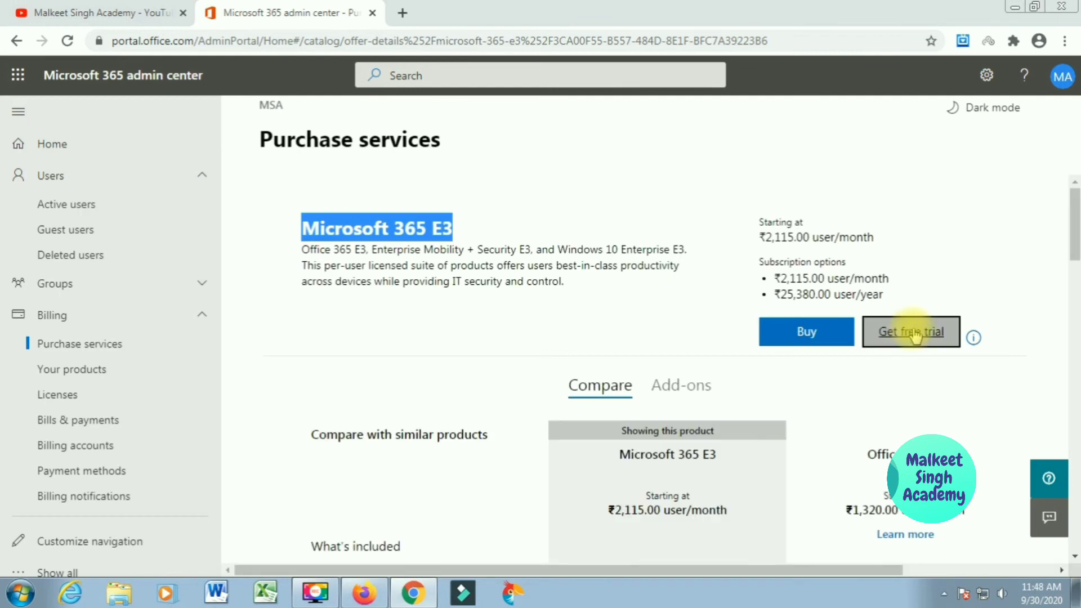
scroll(825, 341, "down", 5)
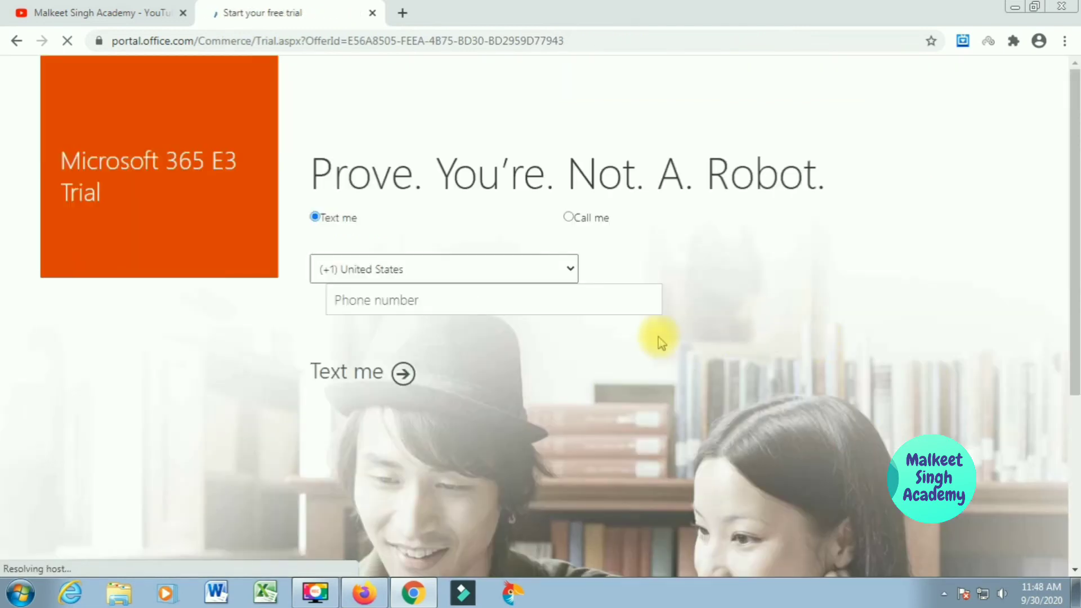
Choose India (+91) from the country calling code list
left_click(360, 271)
scroll(380, 416, "down", 3)
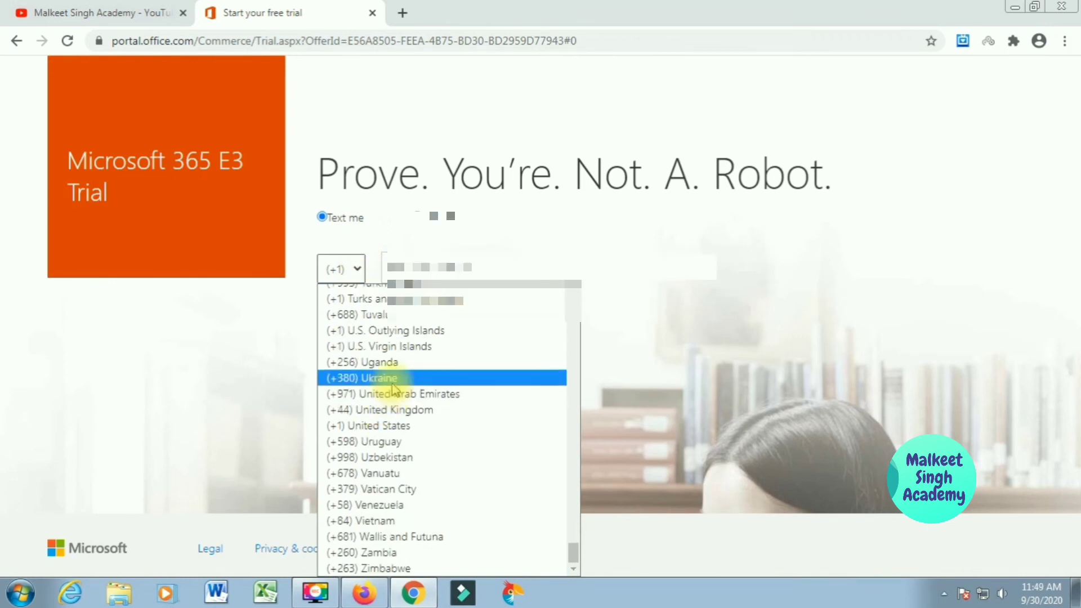
scroll(396, 385, "up", 20)
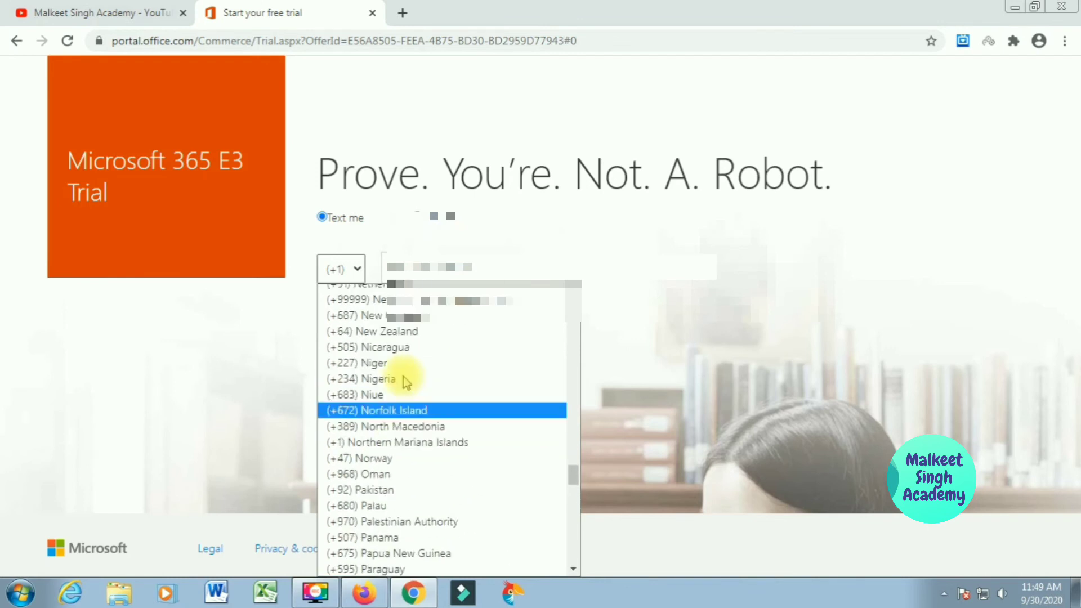
scroll(405, 380, "up", 13)
scroll(409, 381, "down", 20)
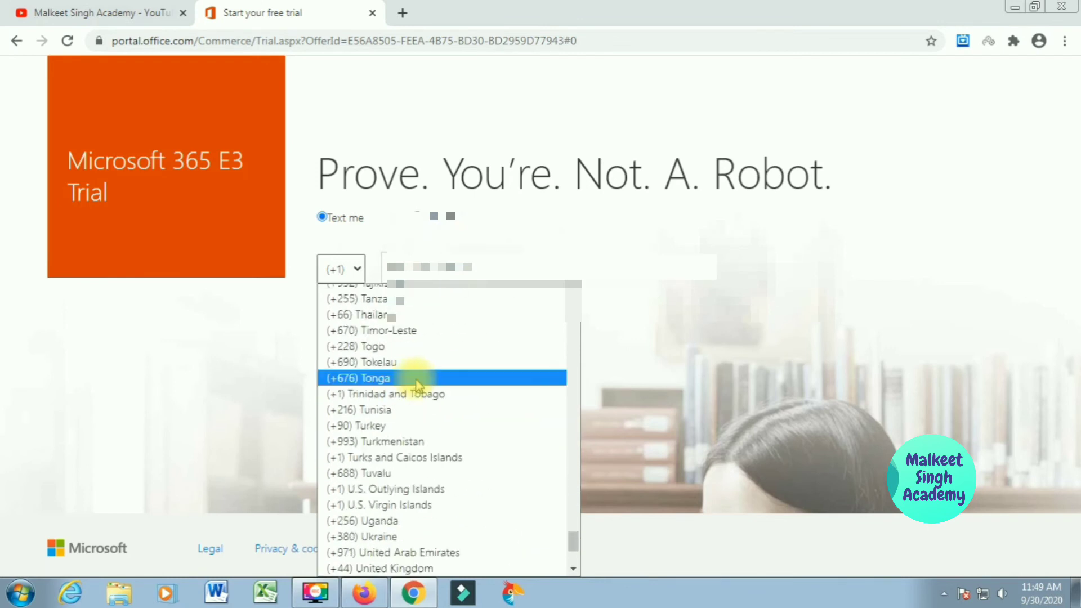
scroll(415, 380, "down", 4)
scroll(423, 386, "up", 20)
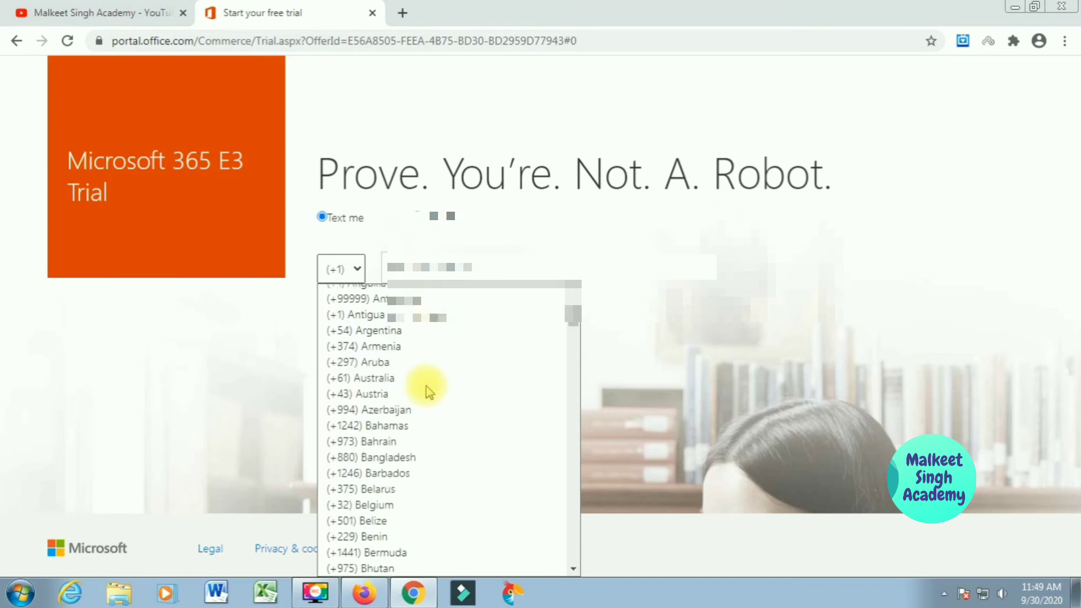
scroll(430, 390, "up", 3)
scroll(429, 390, "down", 20)
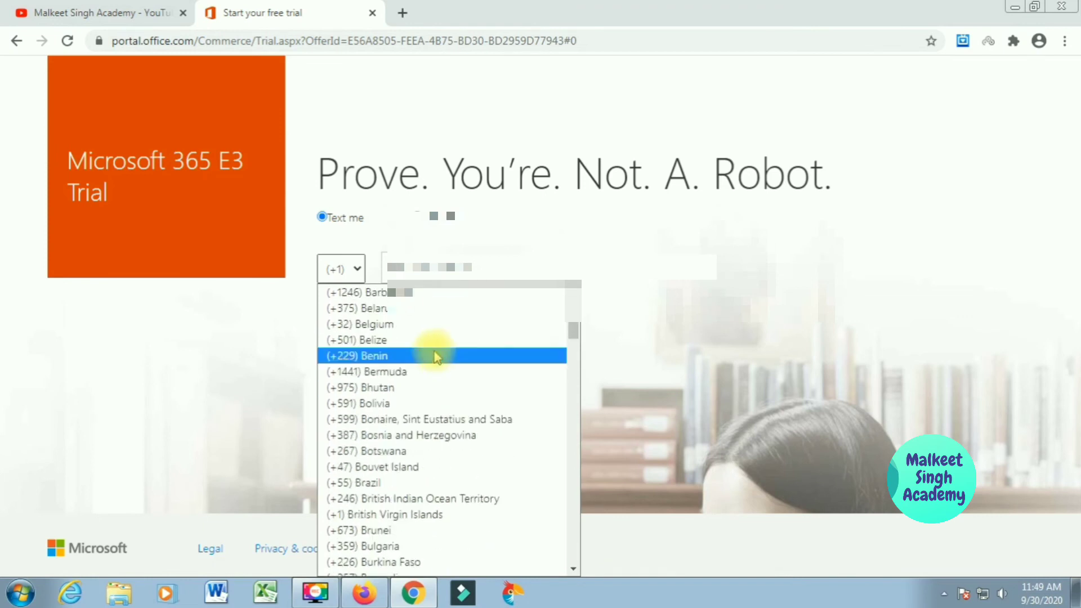
scroll(435, 354, "down", 7)
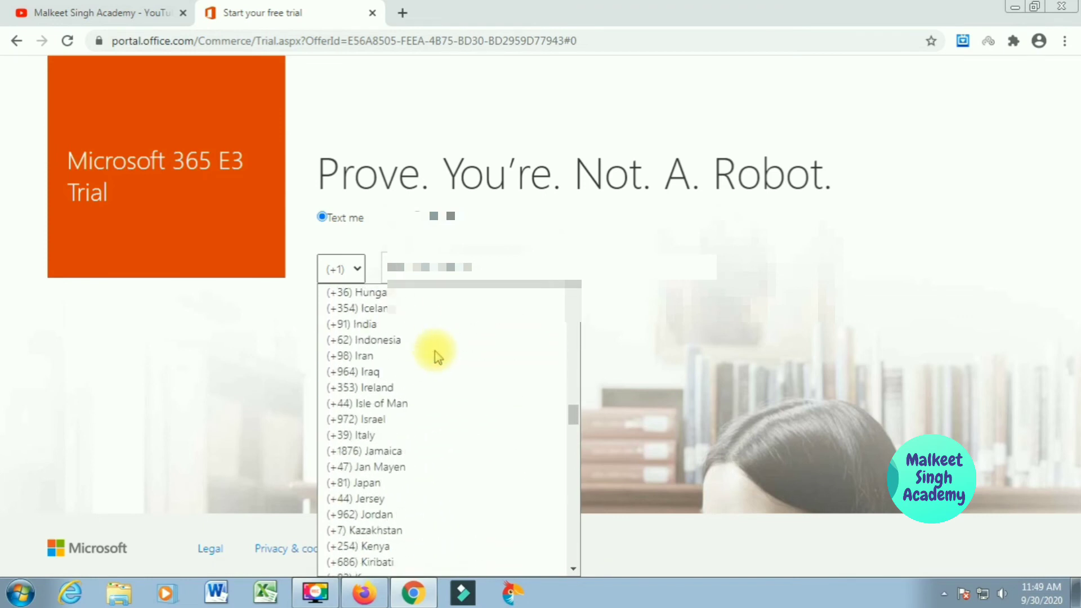
left_click(432, 325)
Enter the phone number and request the verification code by text message
left_click(475, 267)
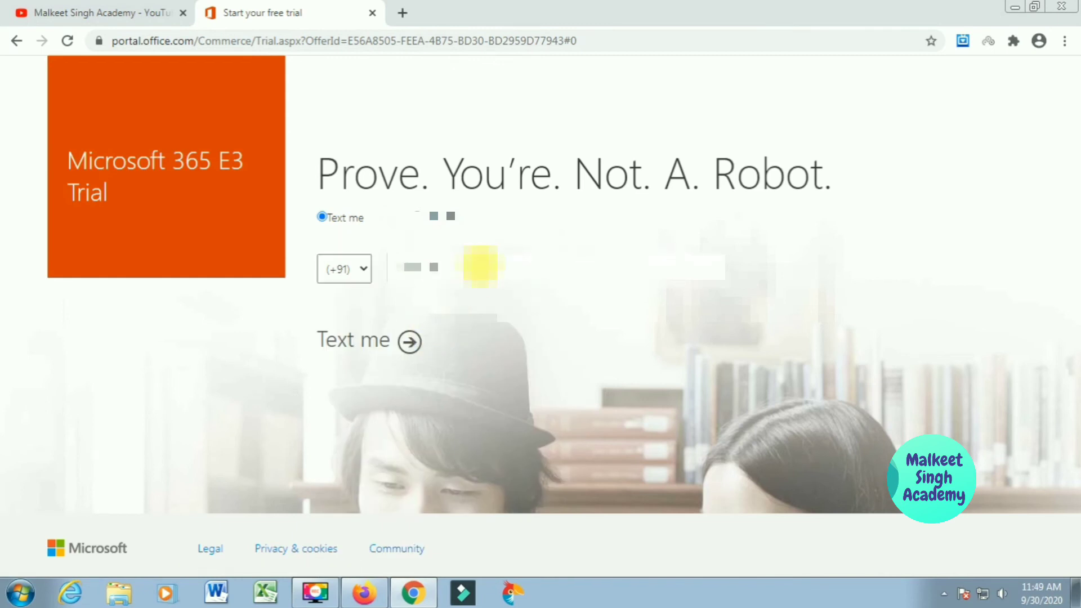
left_click(353, 350)
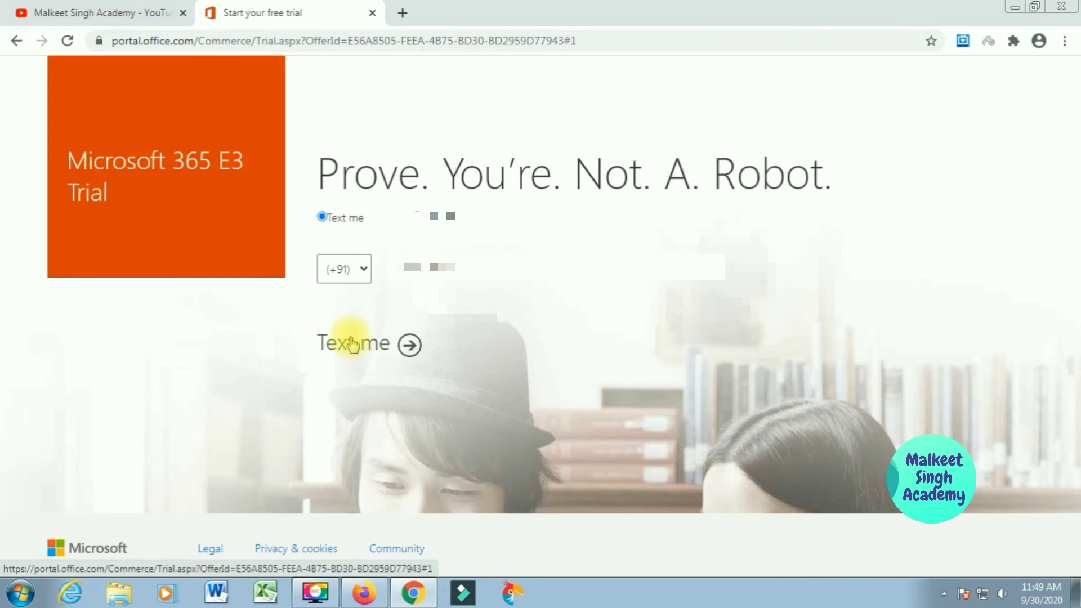
left_click(350, 340)
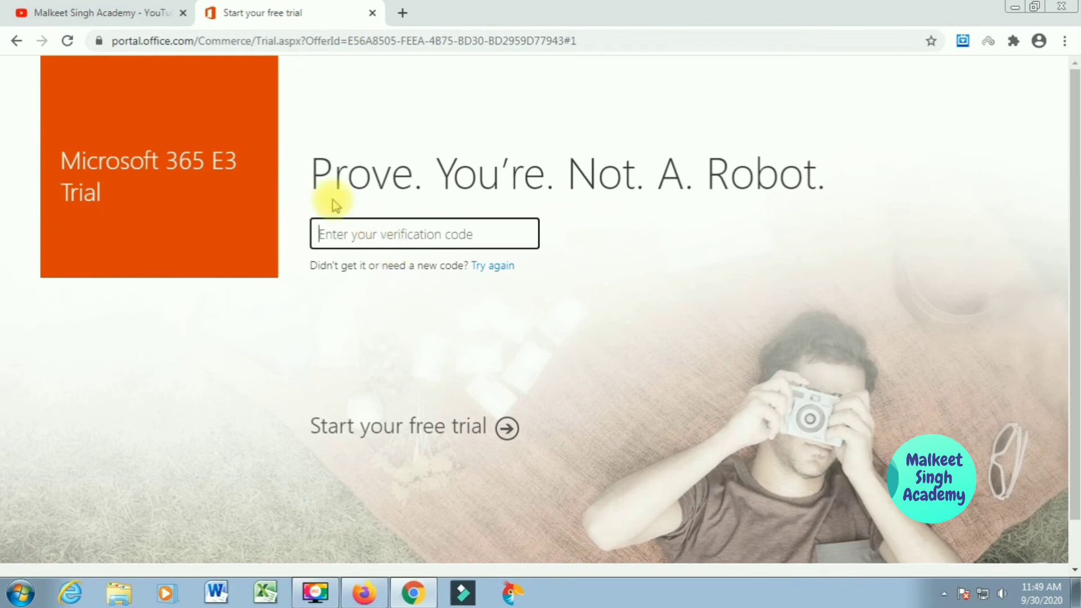
Enter the SMS verification code, start the free trial, and retry after the invalid-code message
left_click_drag(309, 169, 839, 159)
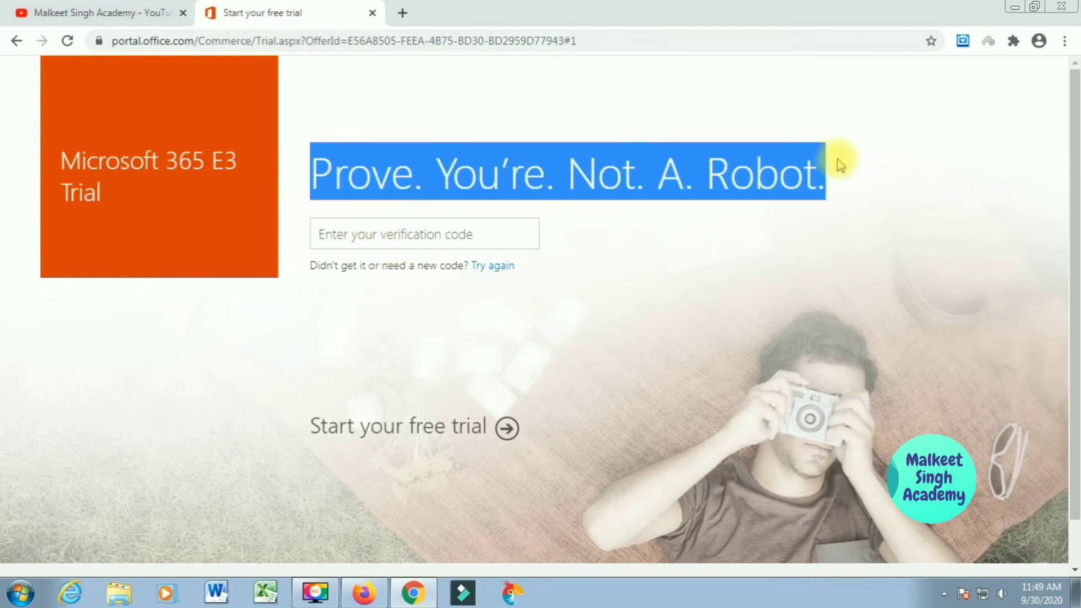
left_click(354, 236)
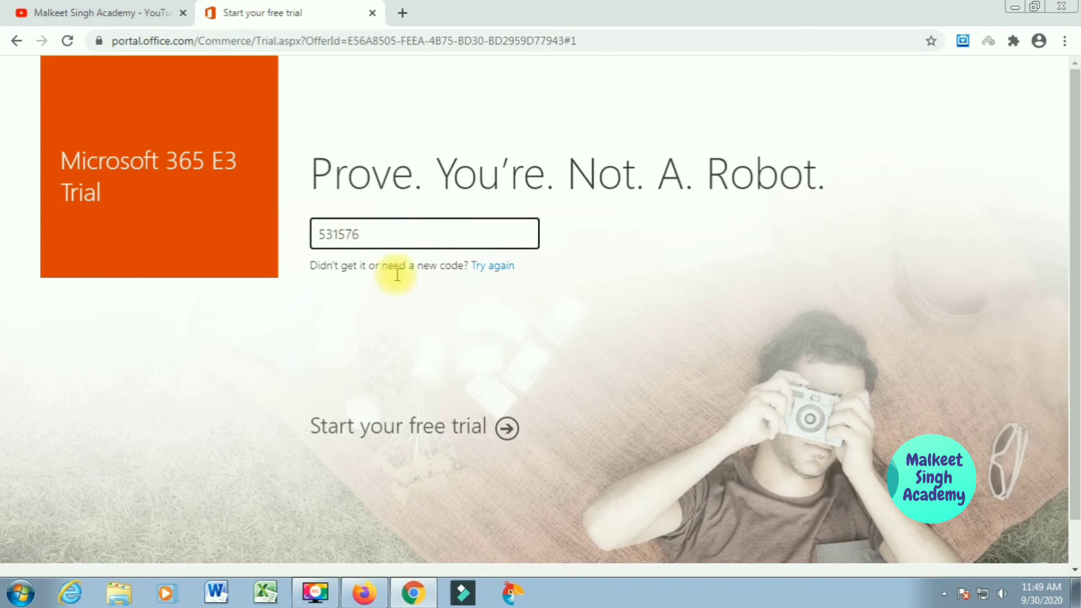
left_click(436, 309)
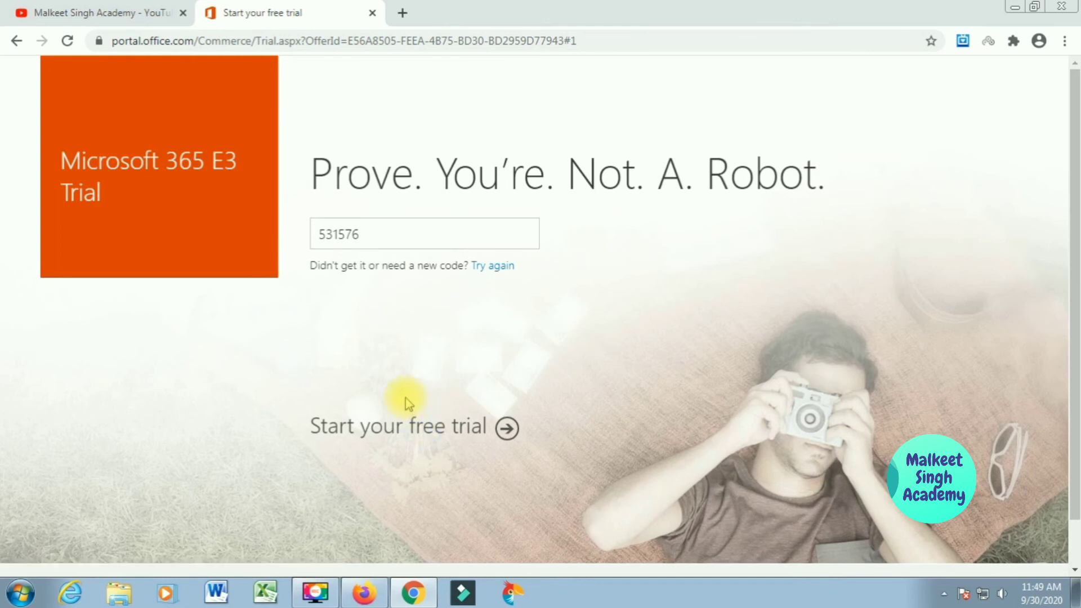
left_click(421, 431)
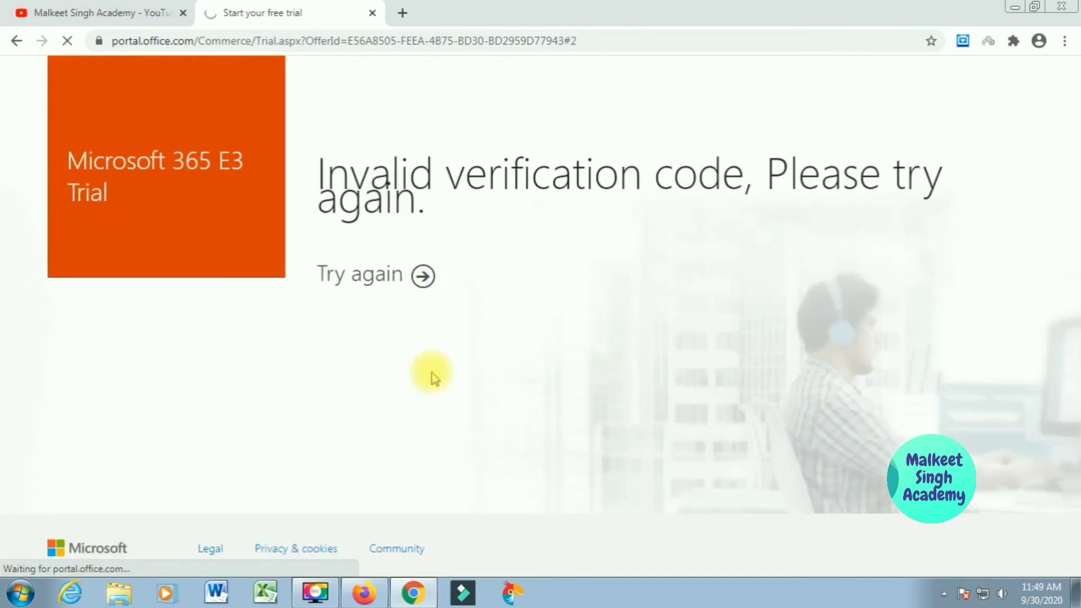
left_click(346, 284)
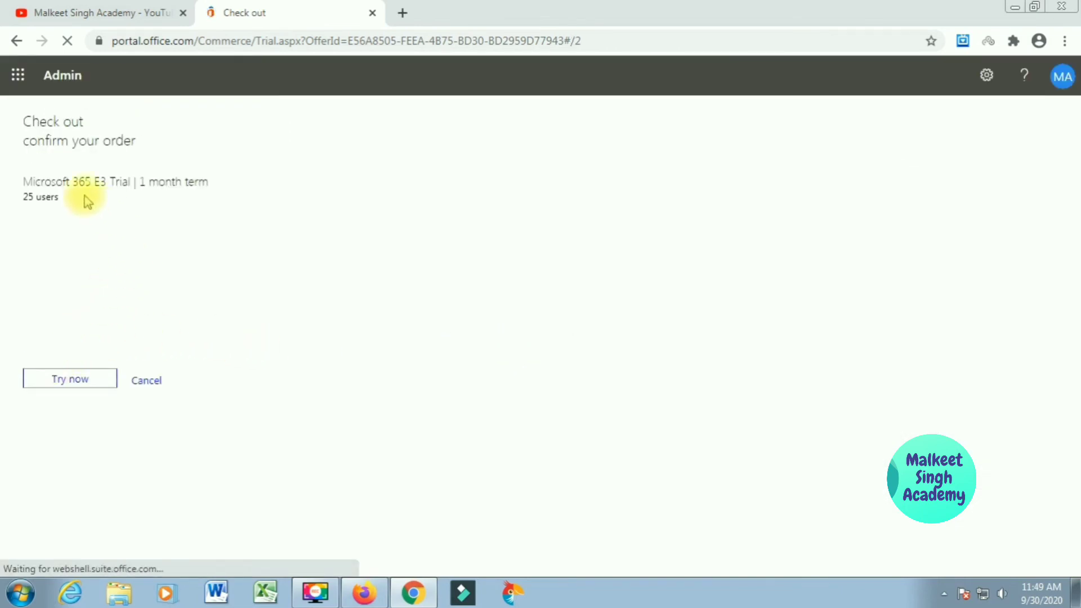
Confirm the Microsoft 365 E3 Trial order and continue past the order receipt
left_click(66, 379)
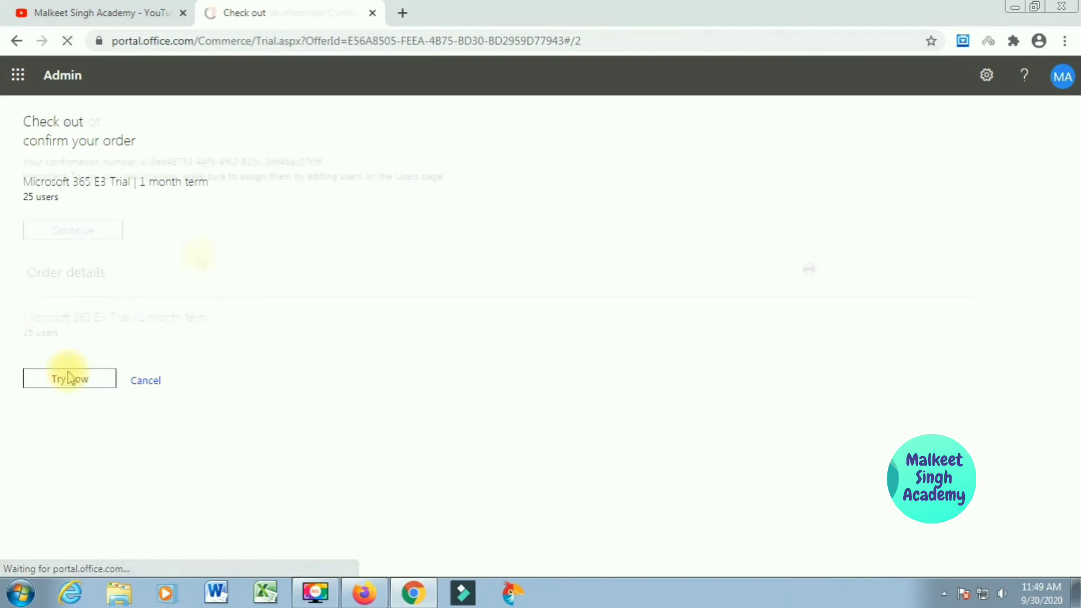
left_click(105, 234)
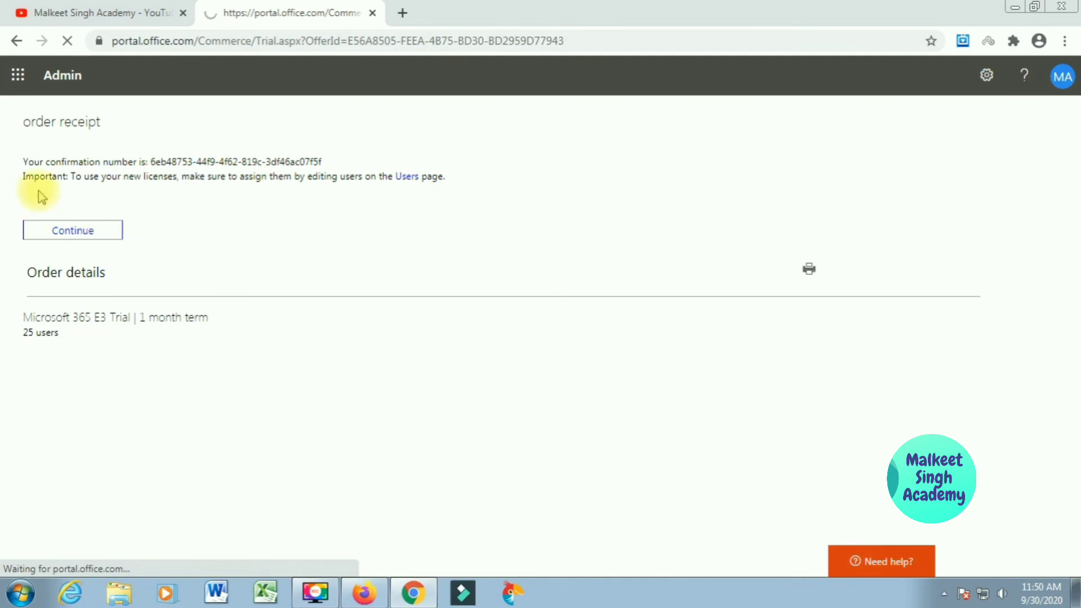
left_click_drag(25, 162, 267, 179)
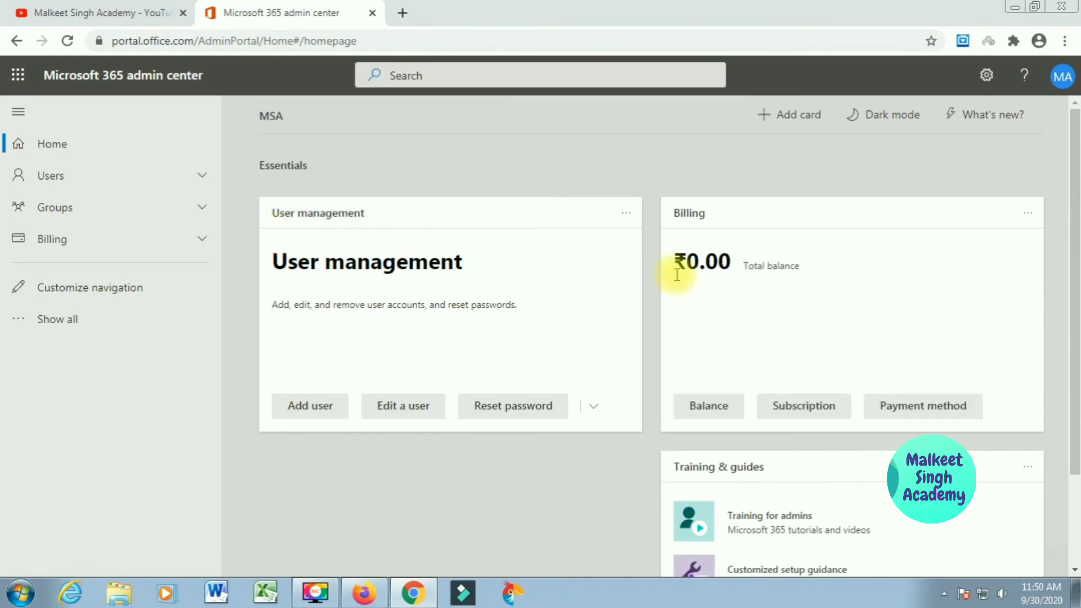
left_click_drag(741, 265, 755, 301)
Go to Users > Active users in the navigation
left_click(756, 301)
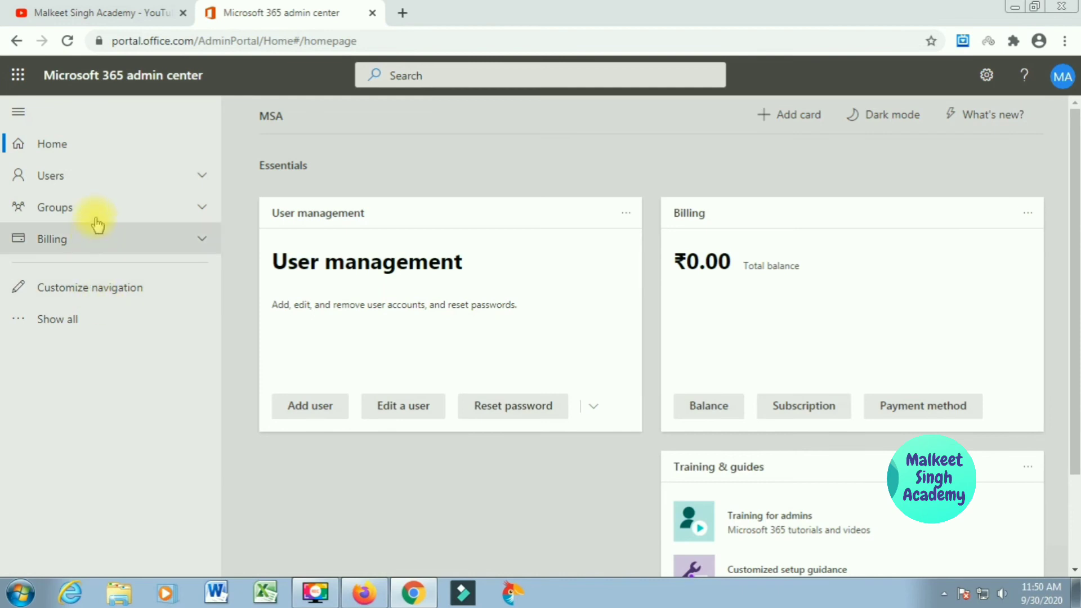
left_click(97, 179)
left_click(104, 204)
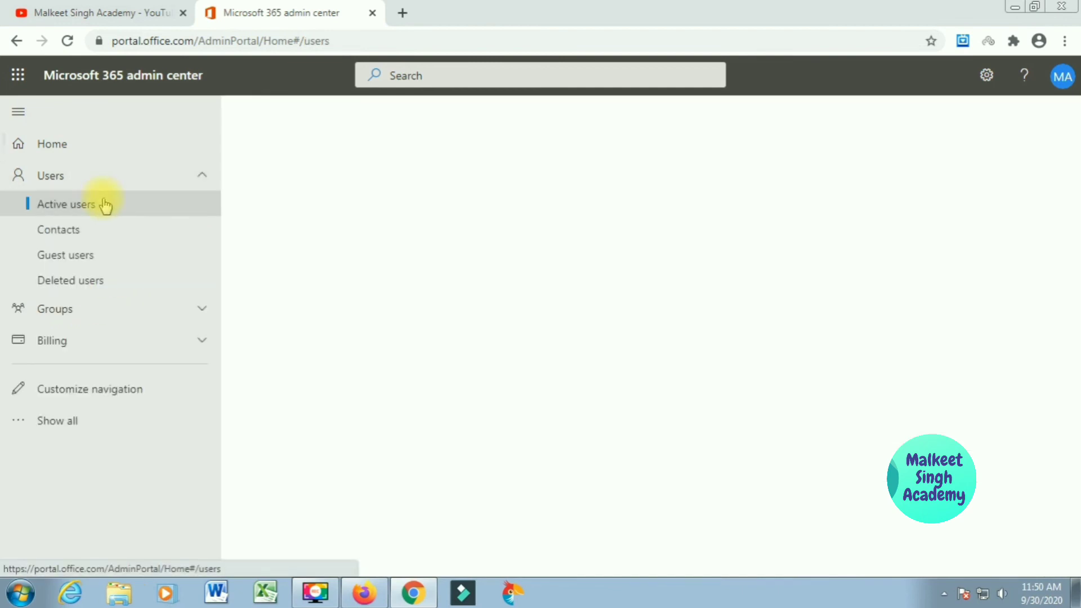
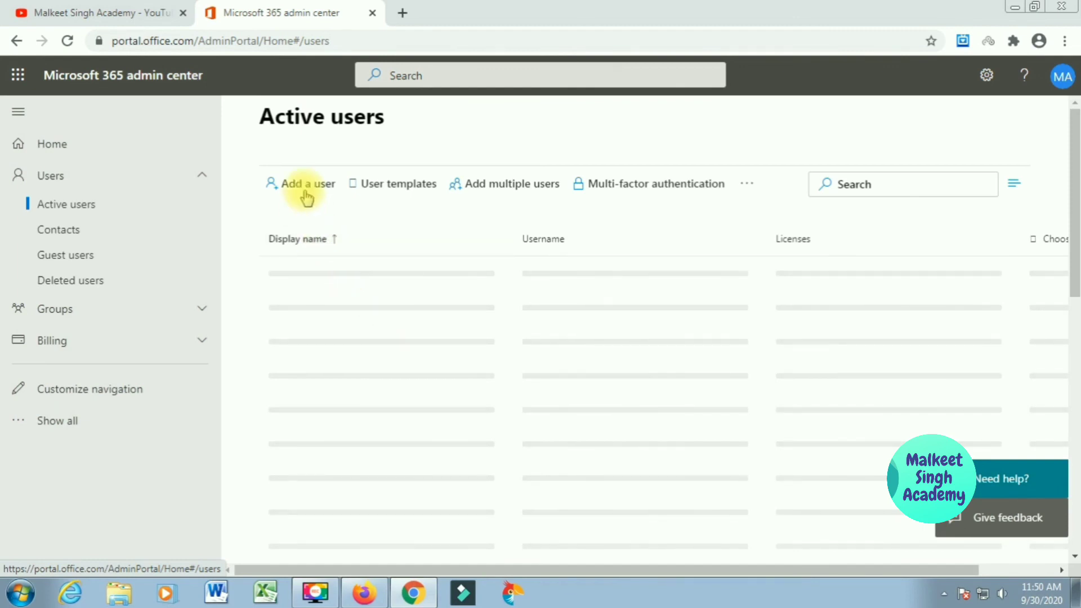
Start a new user and enter their first name, last name and username, keeping the auto-generated password
left_click(314, 246)
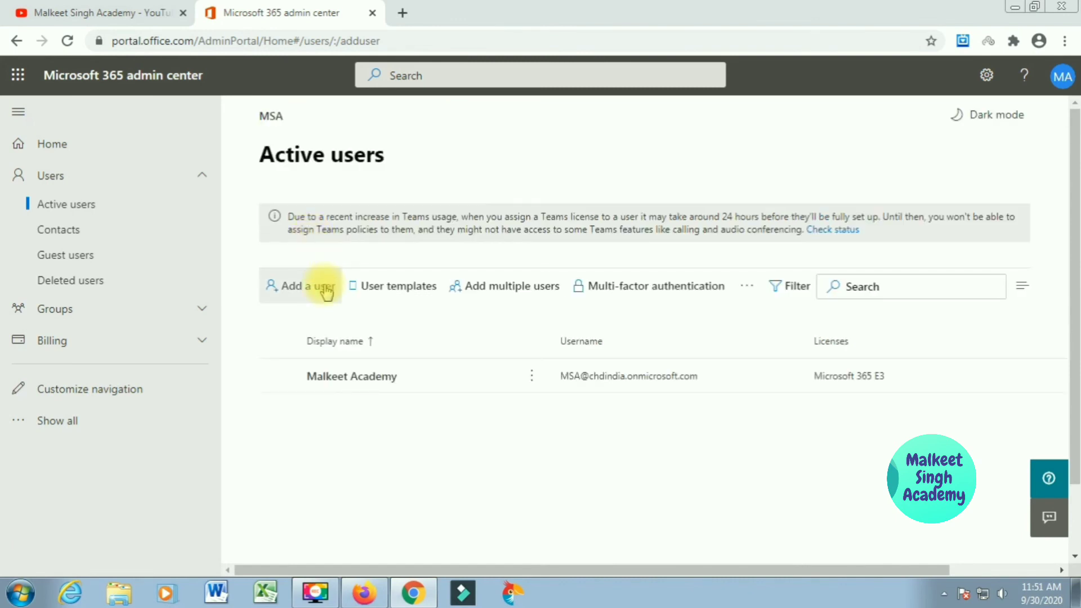
left_click(325, 291)
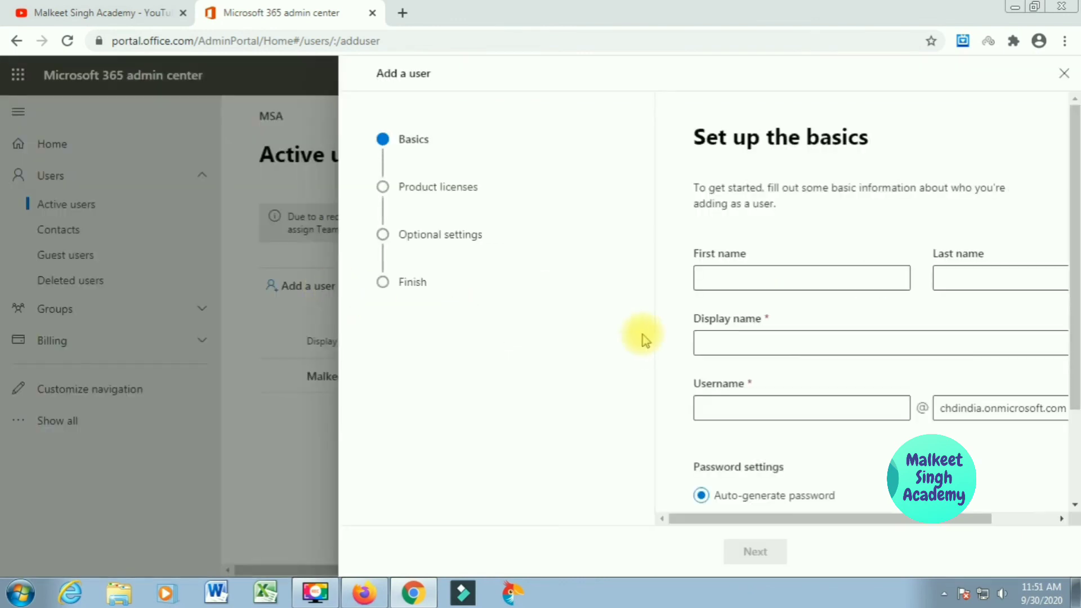
left_click(725, 283)
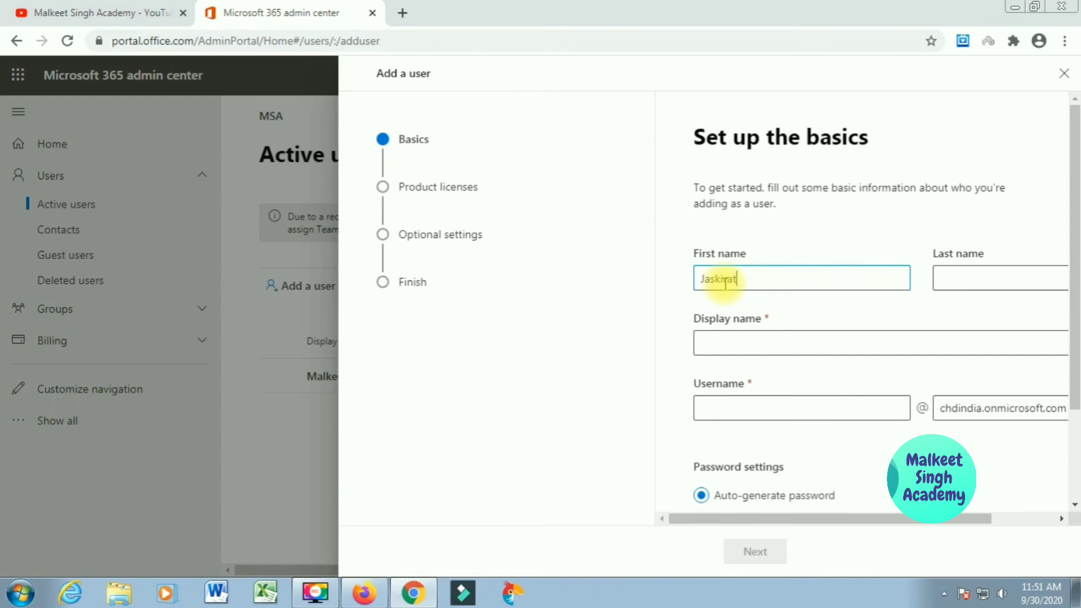
key("Tab")
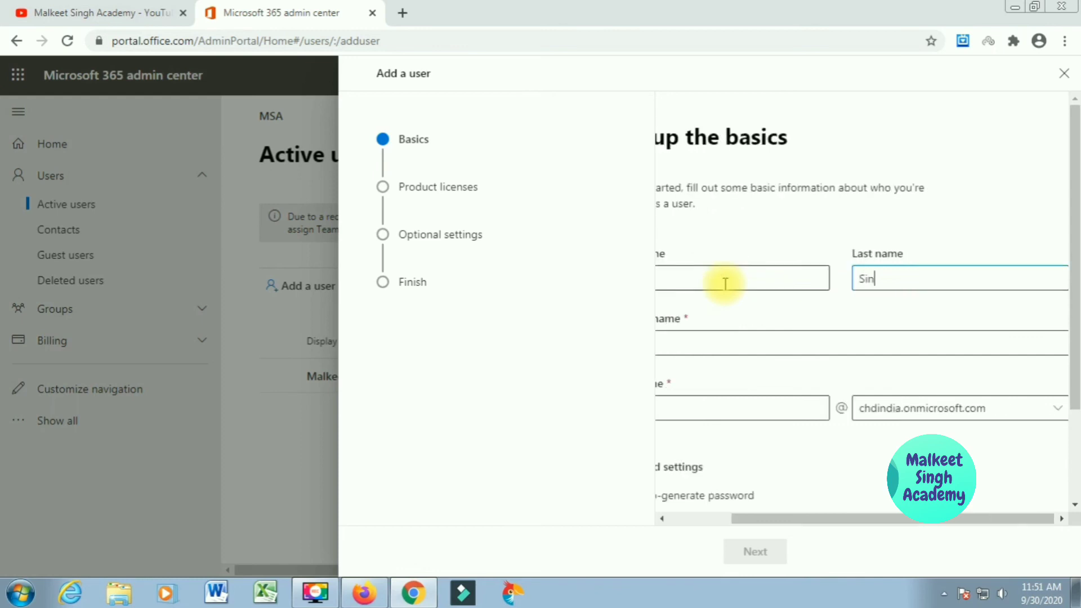
key("Tab")
key("Tab")
type("jaski")
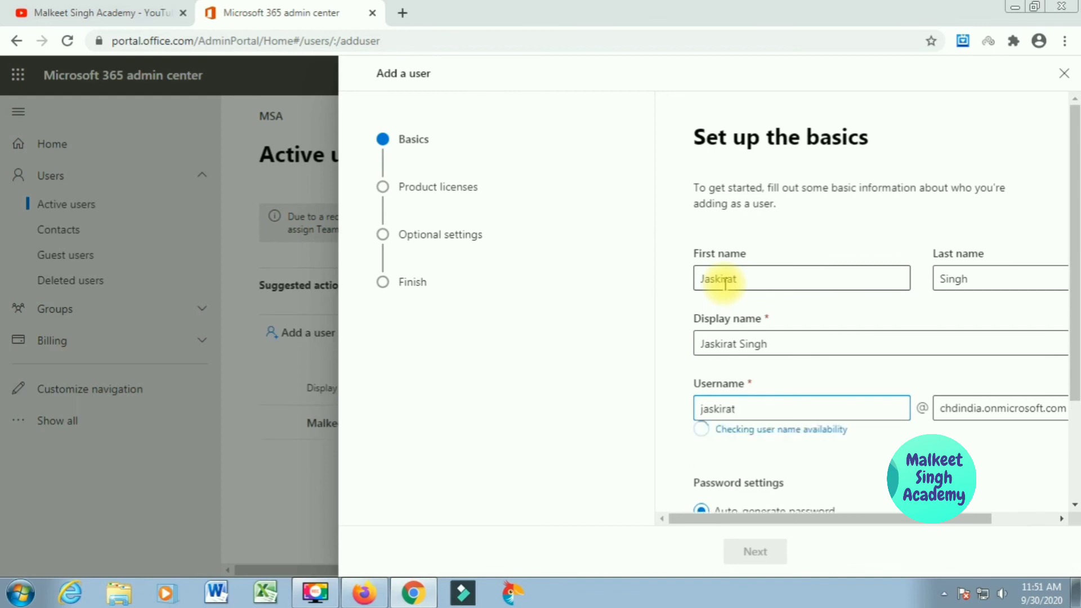
scroll(796, 291, "down", 3)
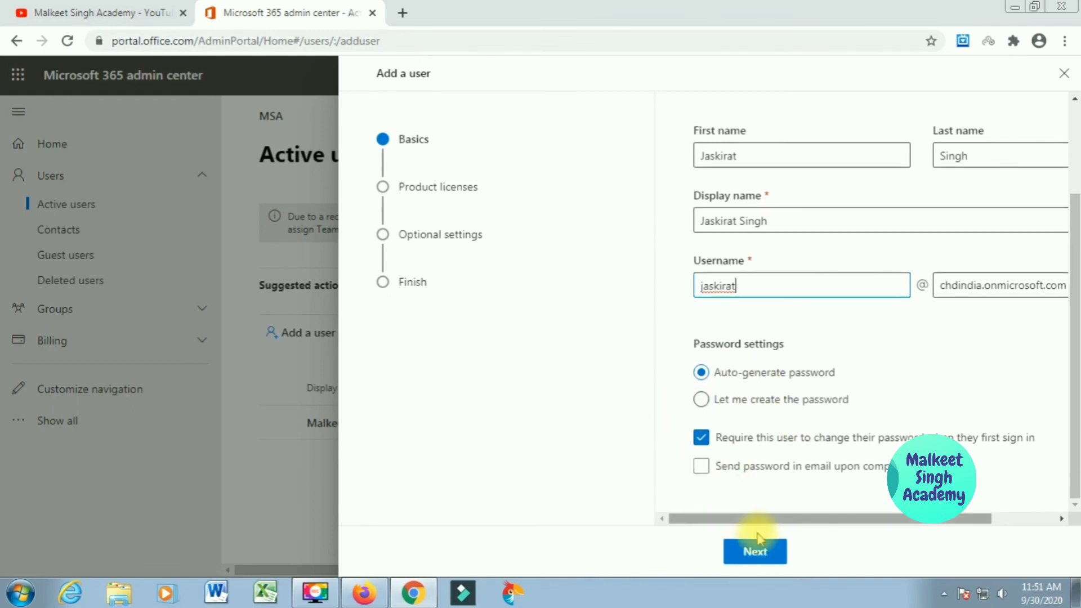
left_click(754, 550)
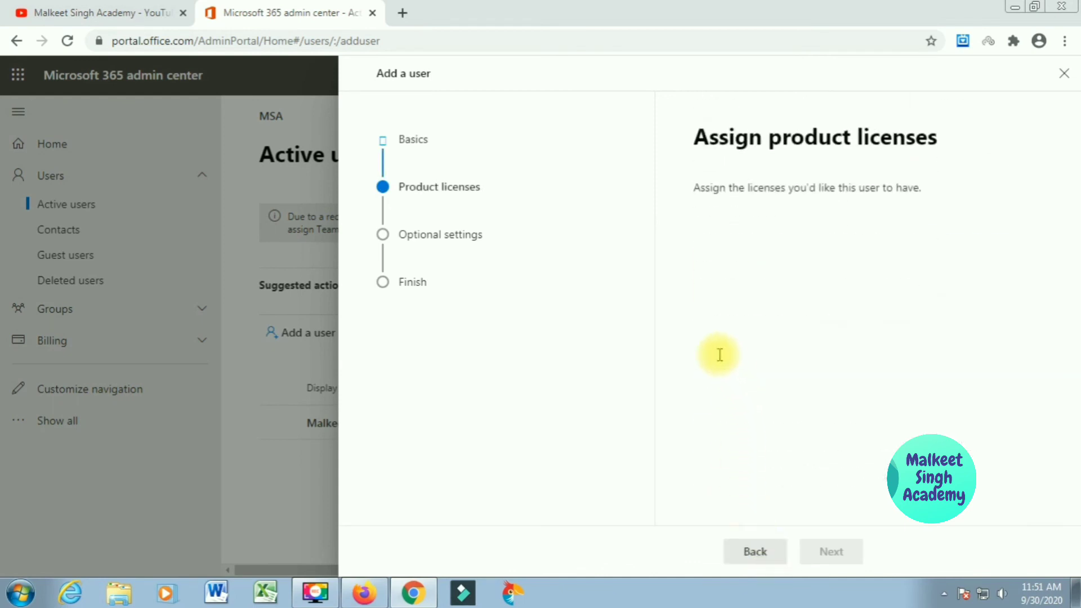
Keep the Microsoft 365 E3 license with location India, leave profile info blank, and reach Review and finish
scroll(968, 355, "down", 3)
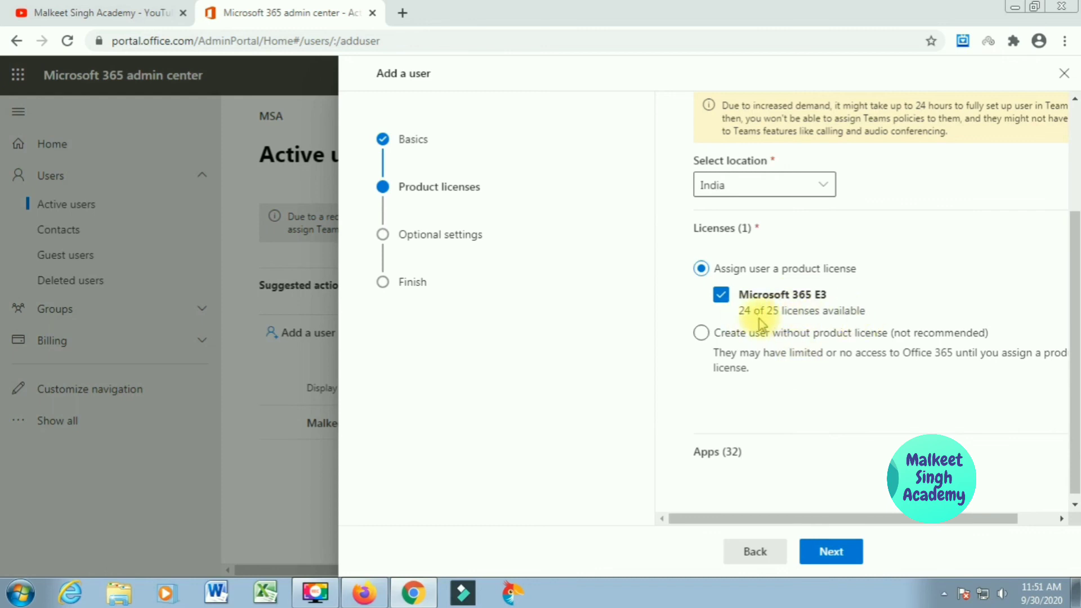
left_click(832, 553)
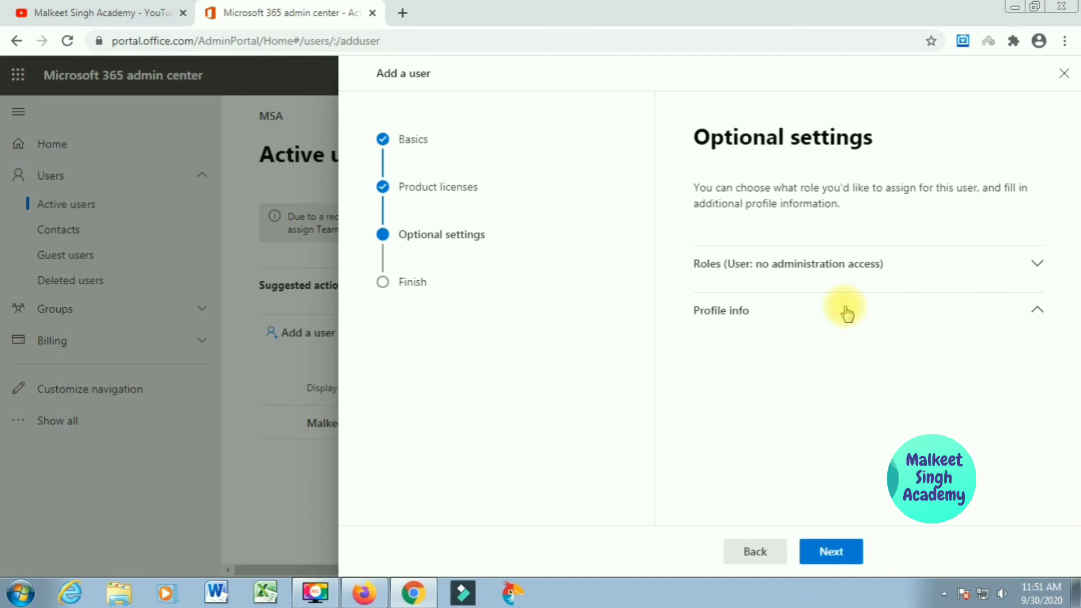
left_click(847, 313)
scroll(848, 374, "down", 4)
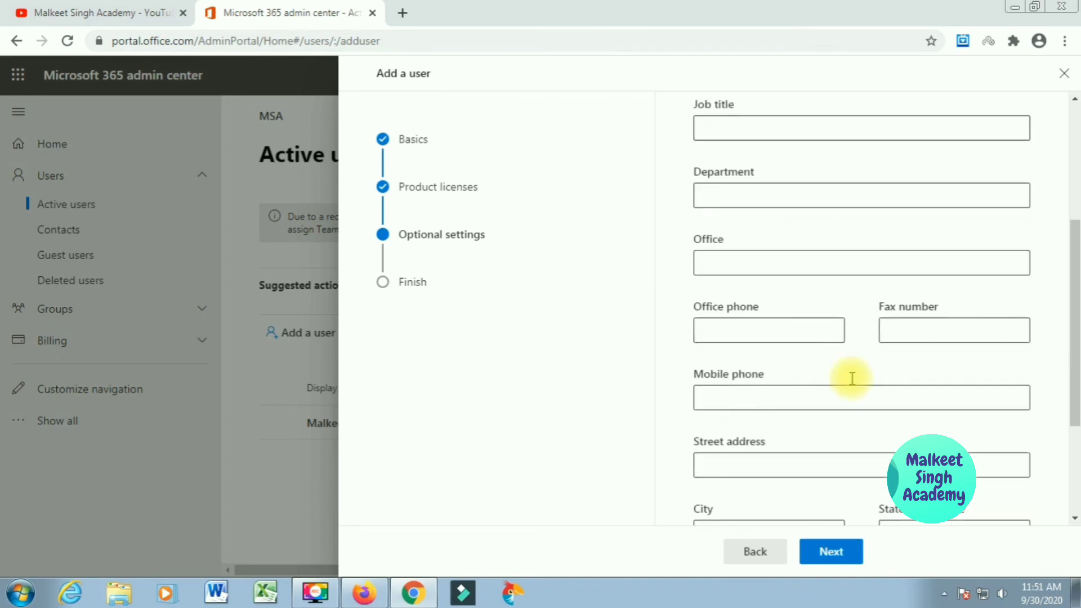
scroll(852, 378, "down", 3)
left_click(826, 551)
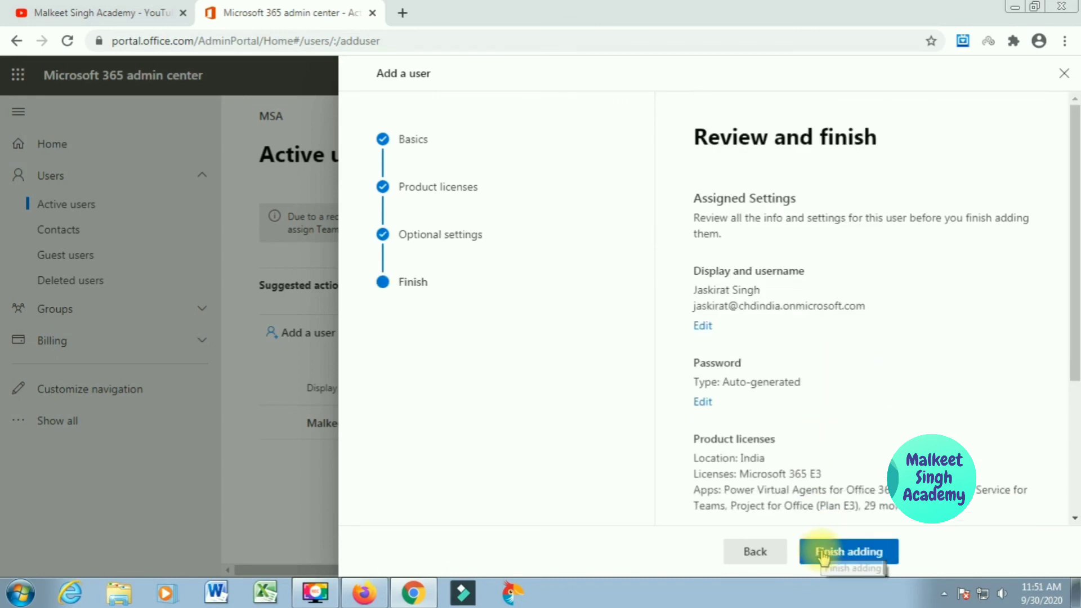
Finish adding the user, close the confirmation and dismiss the feedback survey
left_click(822, 555)
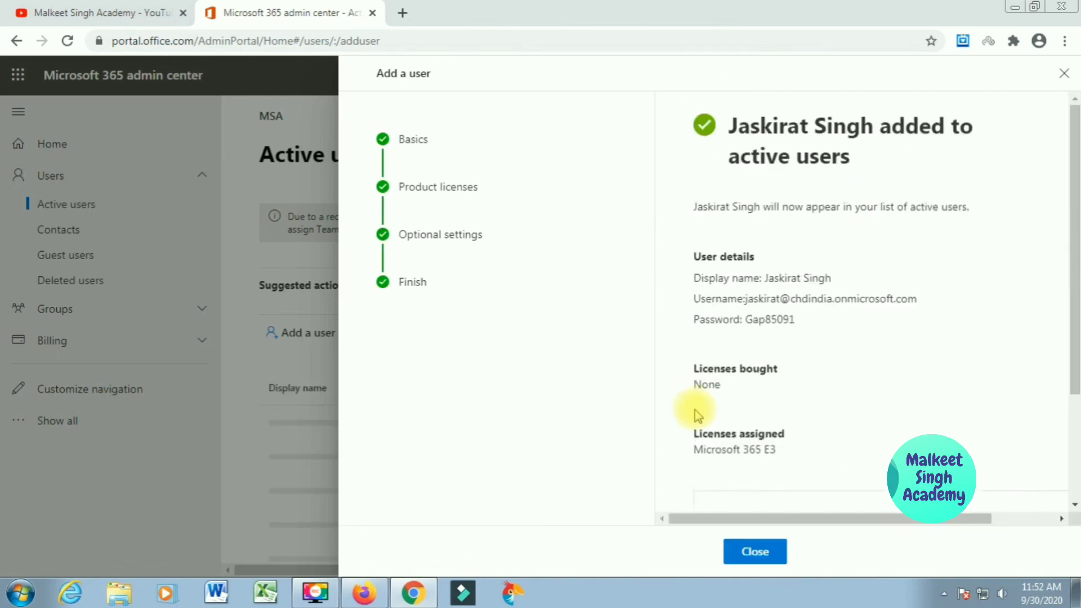
left_click_drag(764, 289, 825, 290)
left_click(775, 545)
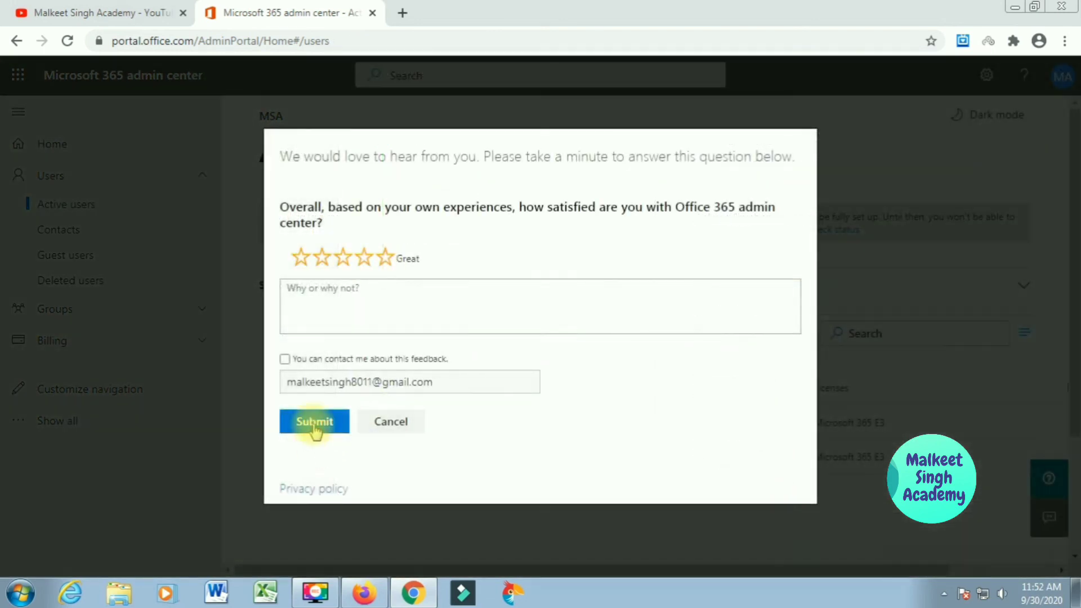
left_click(315, 431)
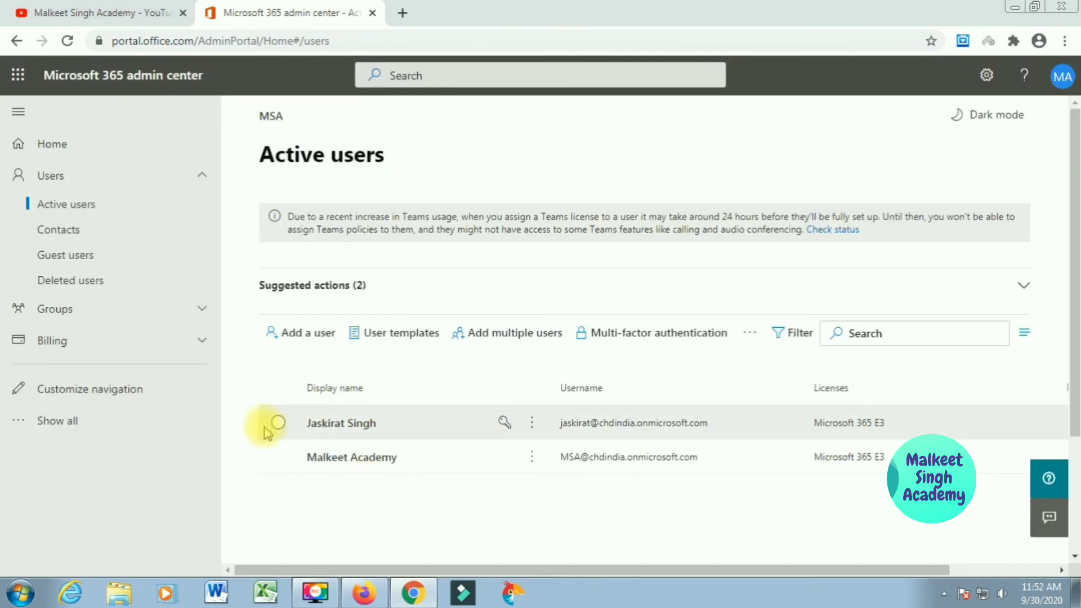
left_click(168, 340)
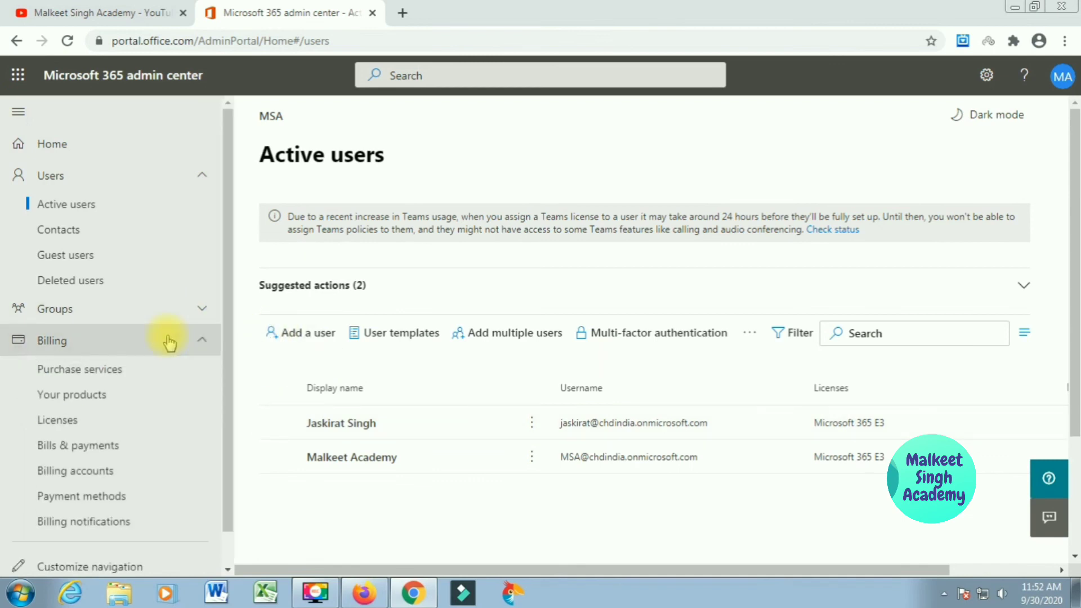
Check the Microsoft 365 E3 Trial's available licenses and 10/30/20 expiry in Your products, then choose Extend trial
left_click(146, 393)
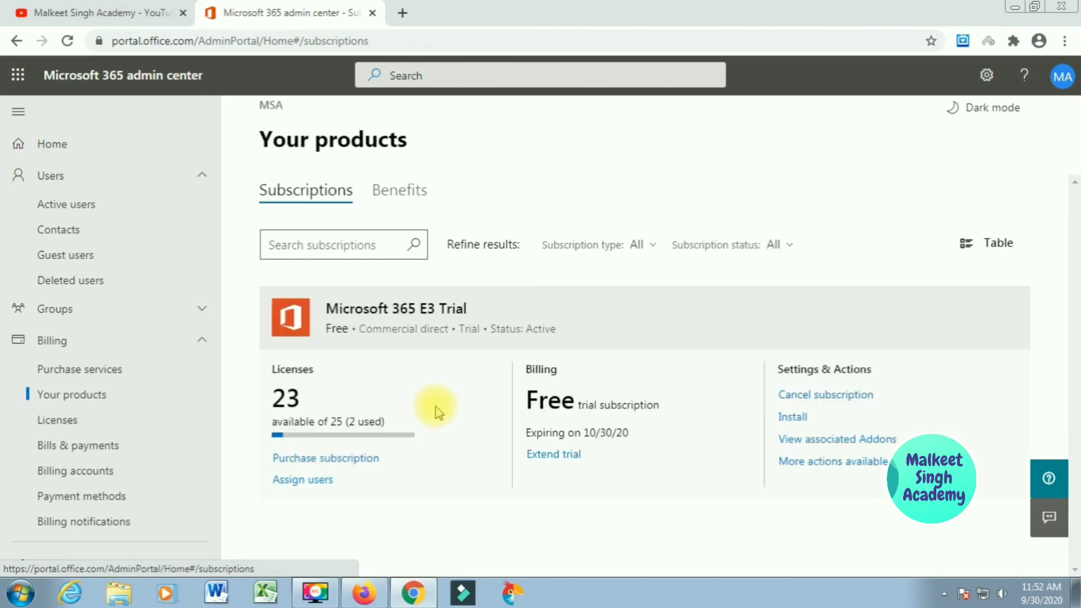
left_click_drag(628, 433, 529, 435)
left_click(644, 447)
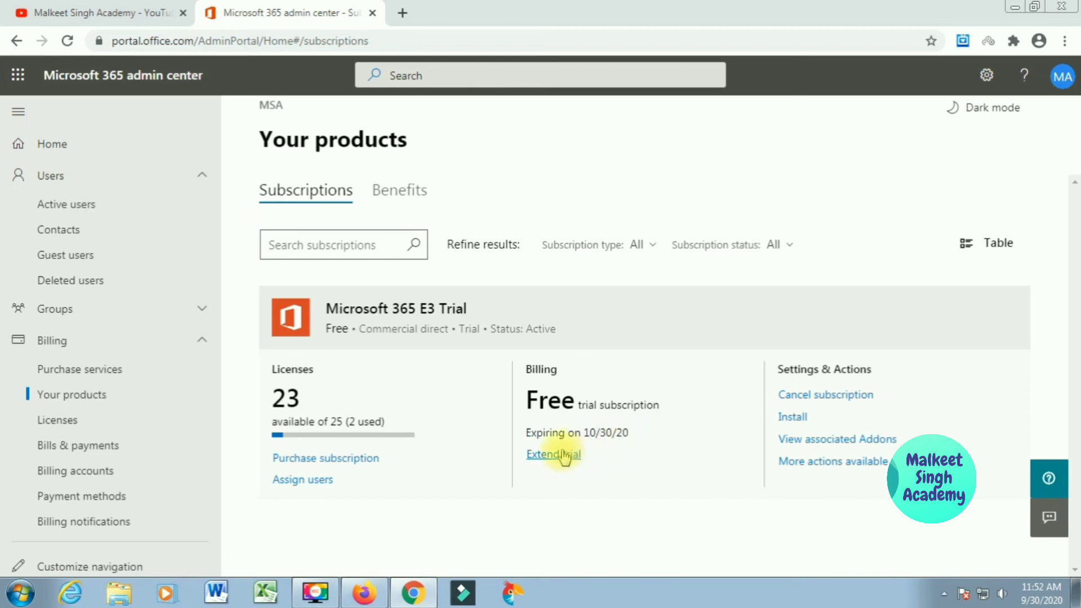
left_click_drag(388, 425, 271, 389)
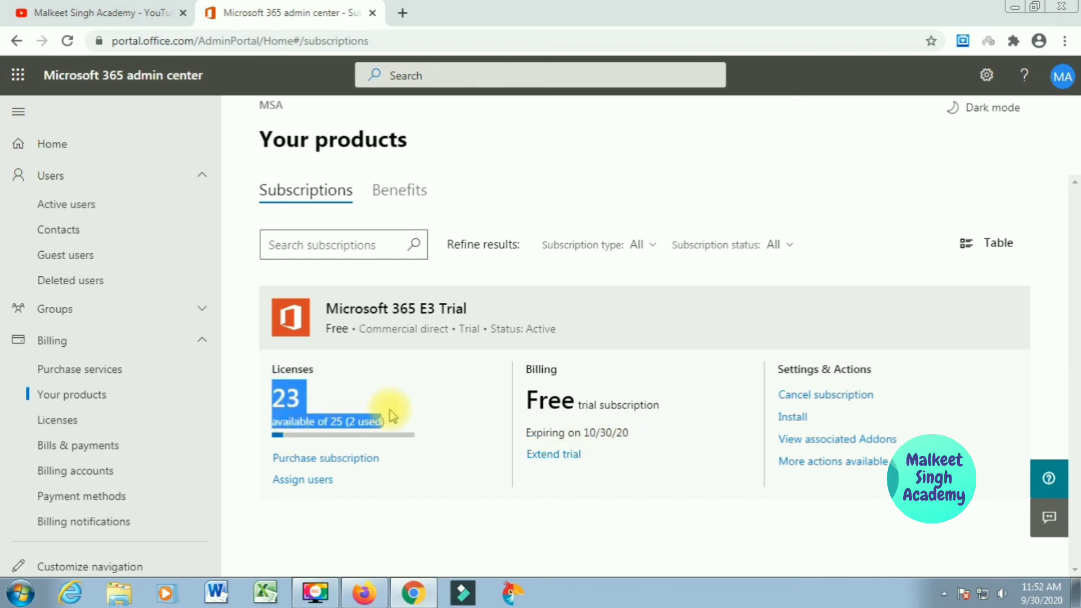
left_click(389, 410)
left_click(572, 457)
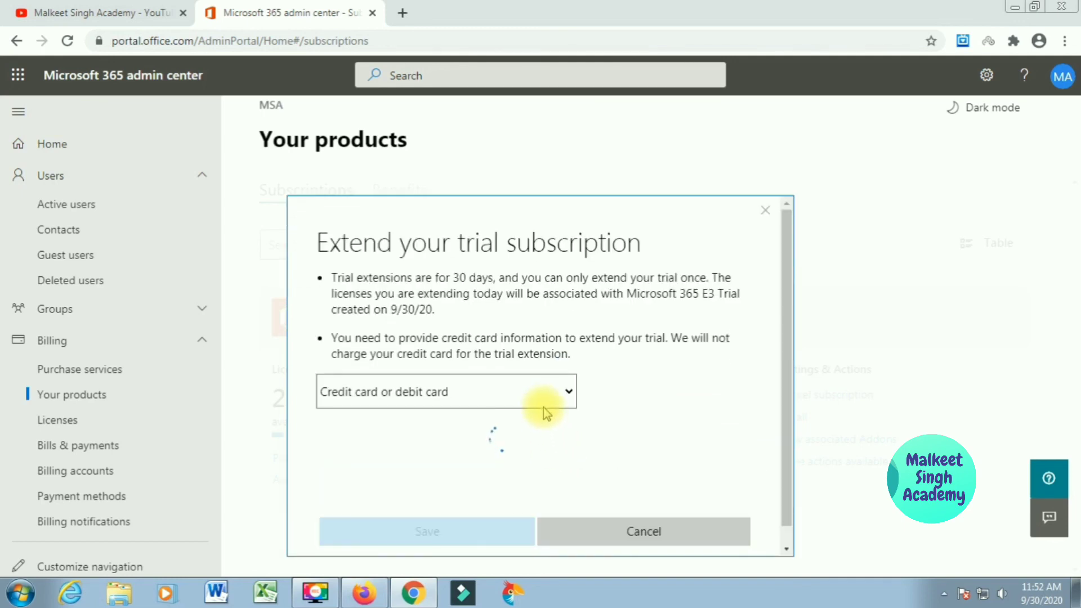
Read the 30-day extension and card notes, then pick Credit card or debit card as payment type
left_click_drag(336, 280, 431, 311)
left_click(431, 311)
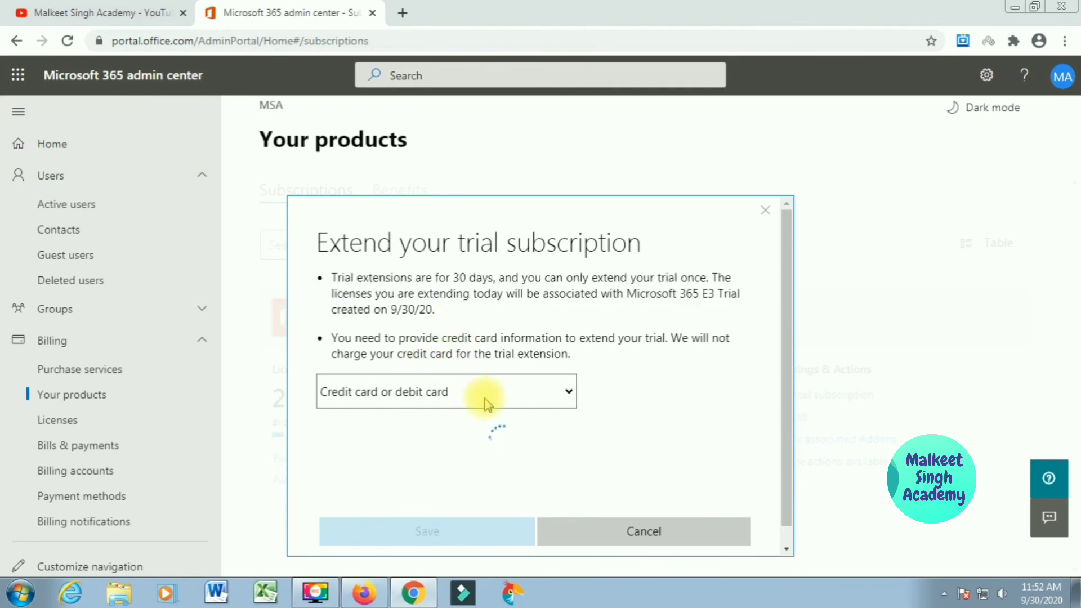
left_click_drag(561, 353, 330, 337)
left_click(475, 358)
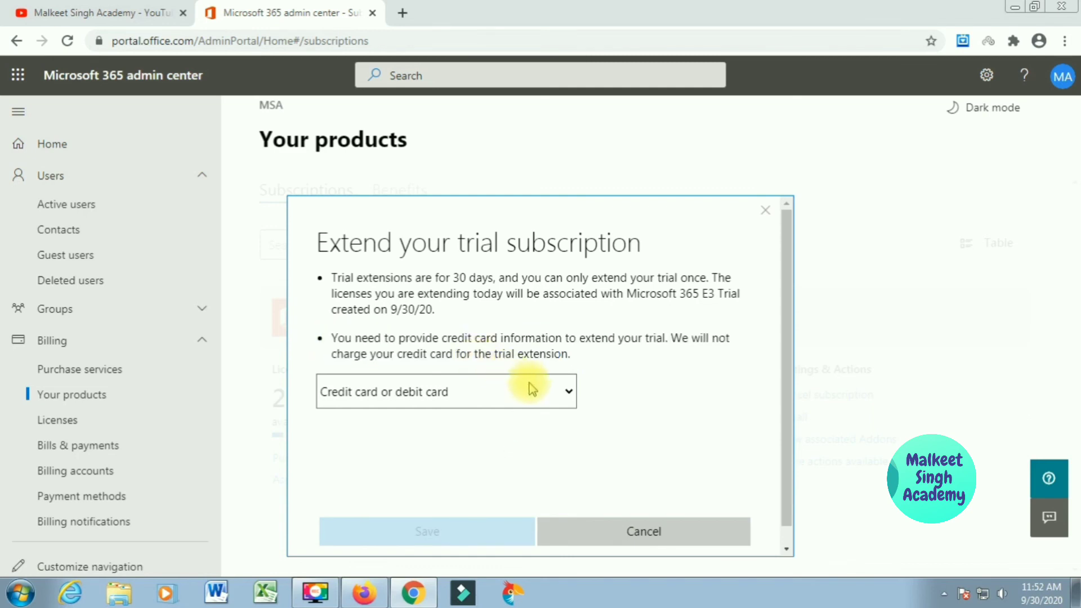
left_click(554, 404)
left_click(546, 428)
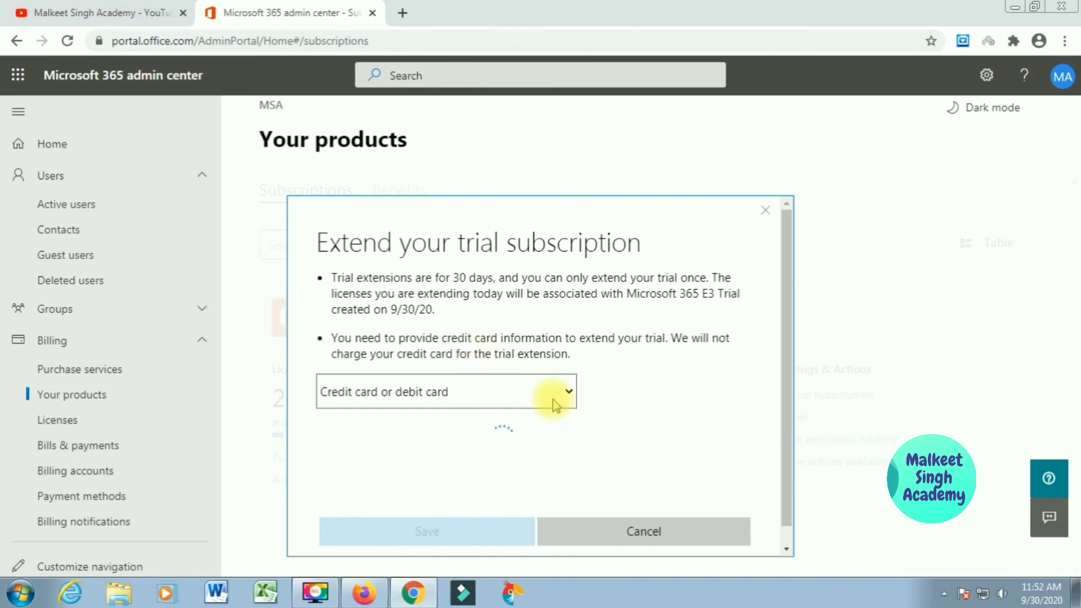
Cancel the trial extension and switch to the YouTube channel tab
scroll(548, 450, "down", 3)
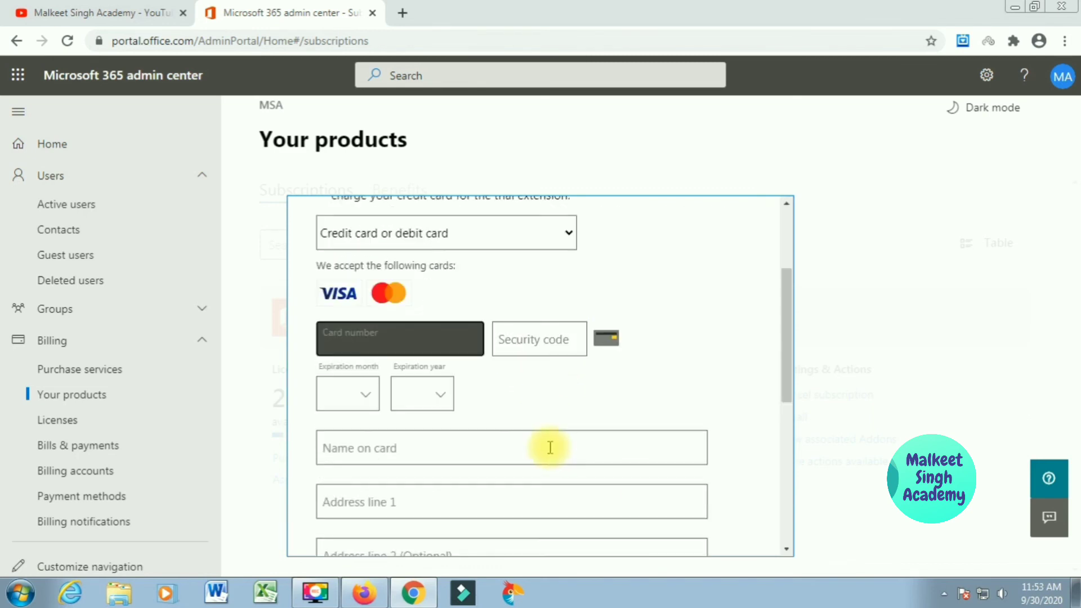
scroll(549, 450, "down", 6)
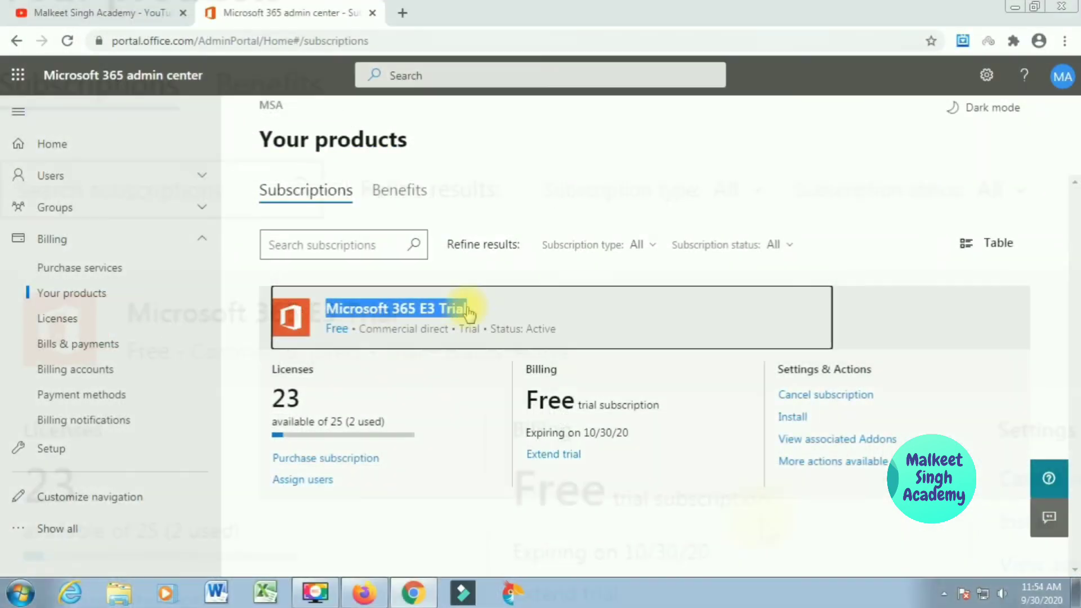
left_click(458, 307)
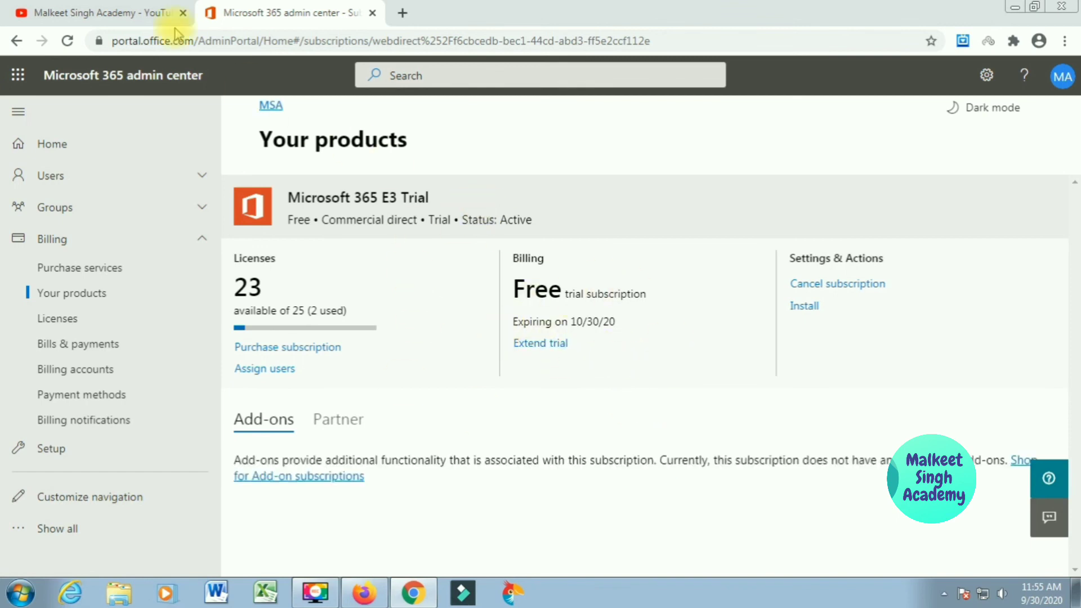
left_click(110, 8)
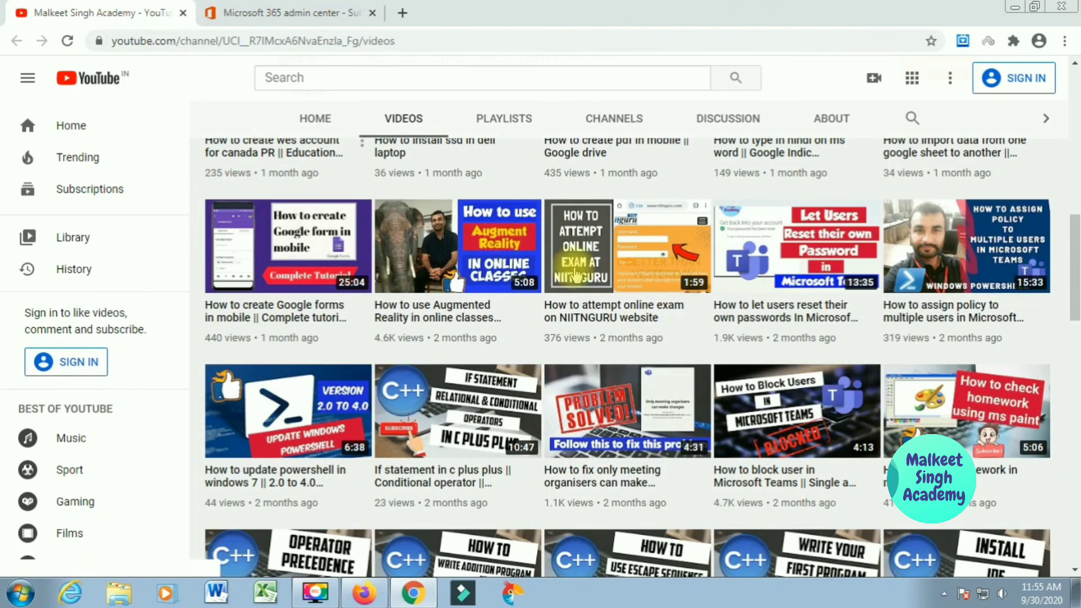
scroll(560, 319, "up", 10)
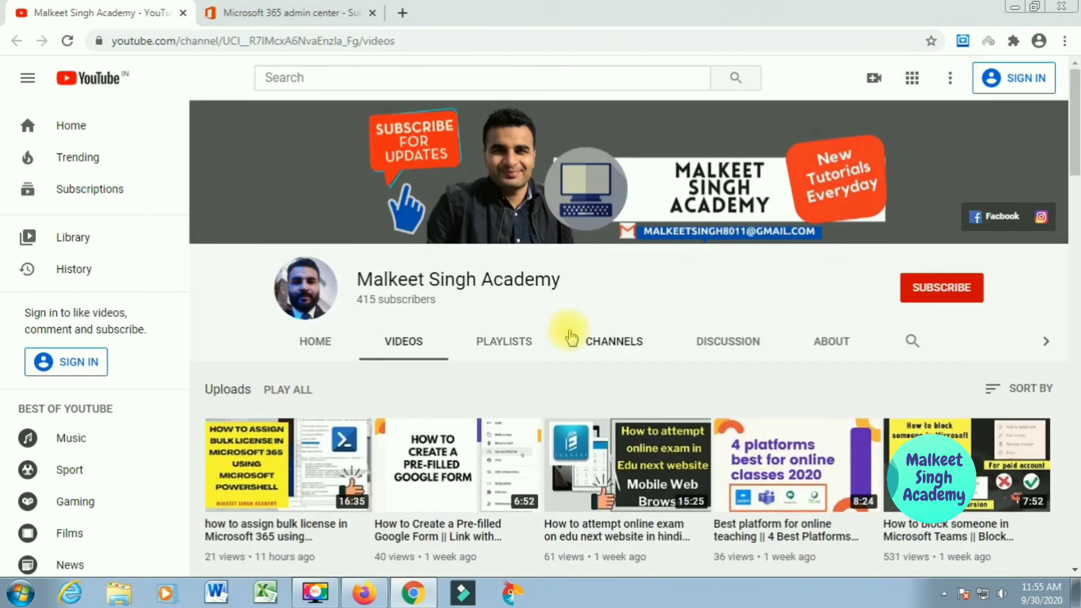